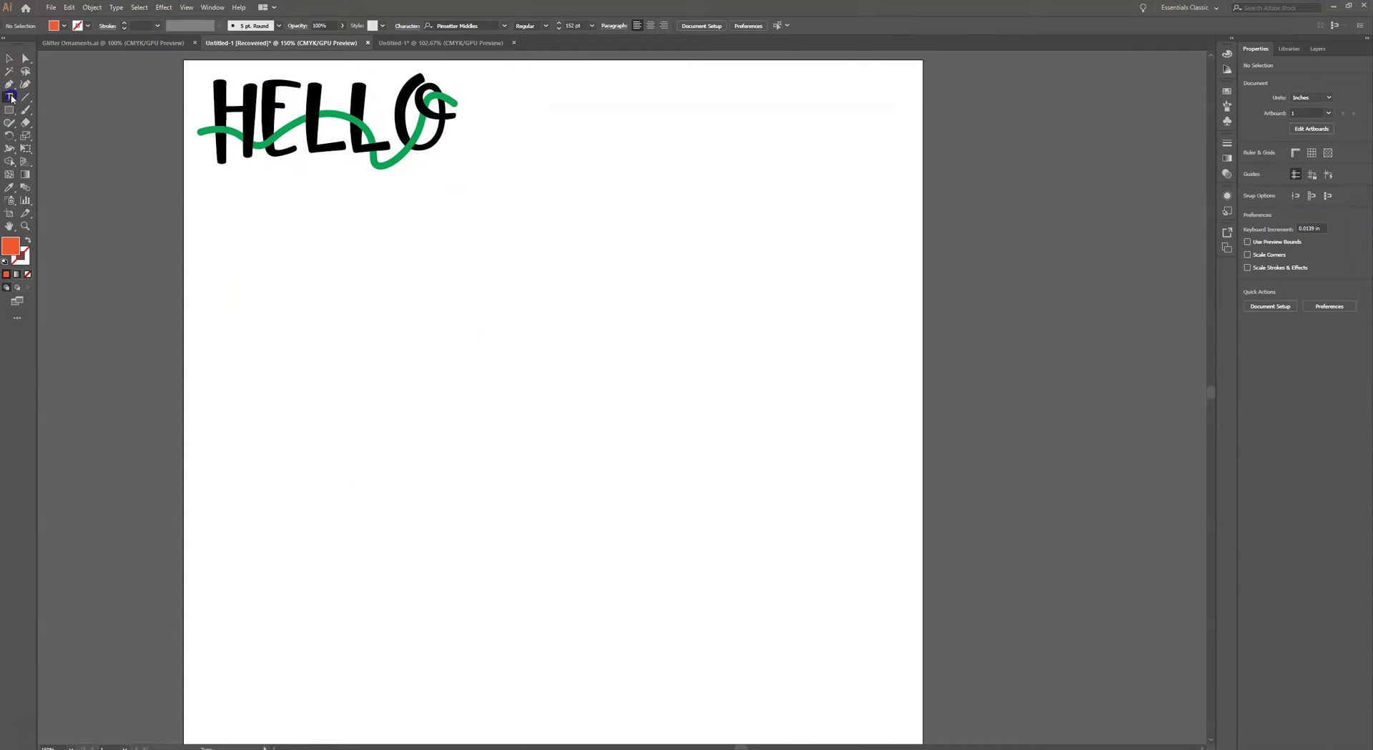
# Type HAPPY in a large text frame below HELLO and reduce it to 147 pt
pyautogui.moveTo(270, 253); pyautogui.dragTo(883, 602)
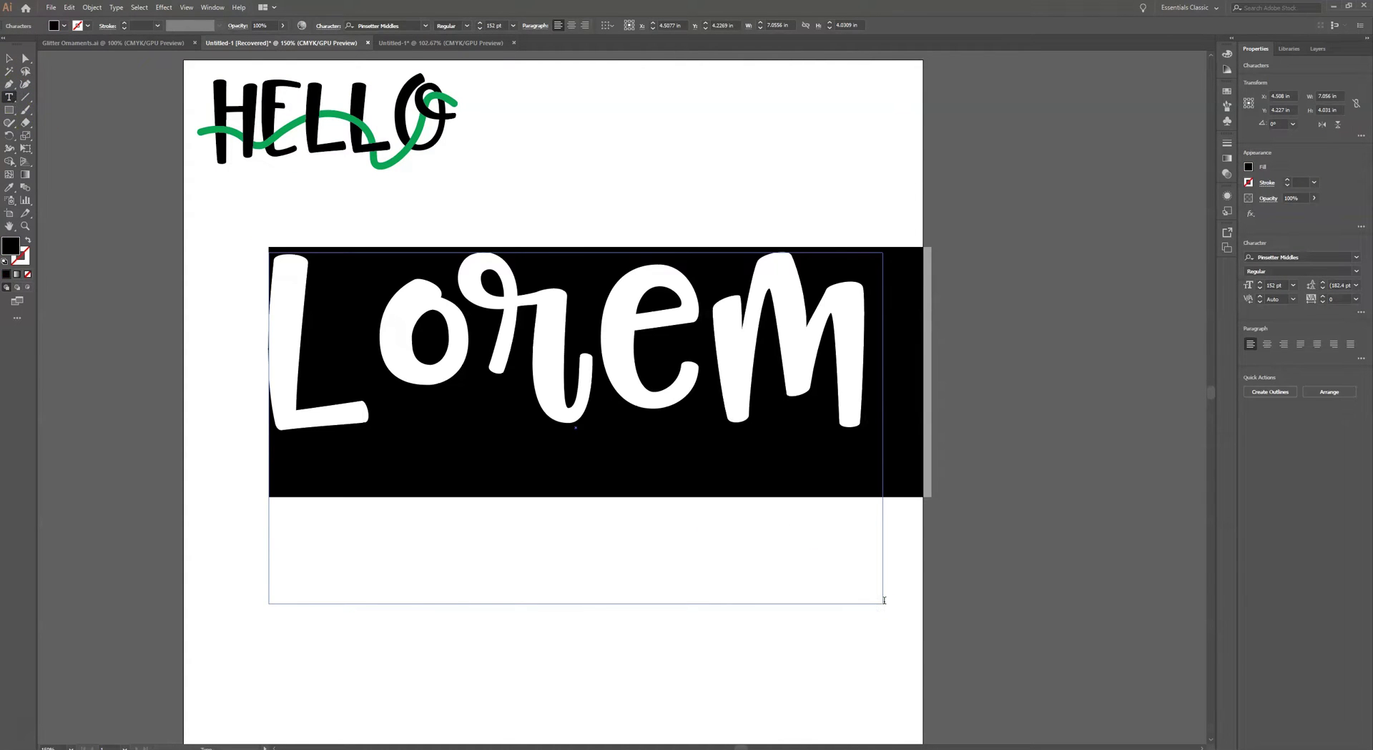
pyautogui.write('HAPP')
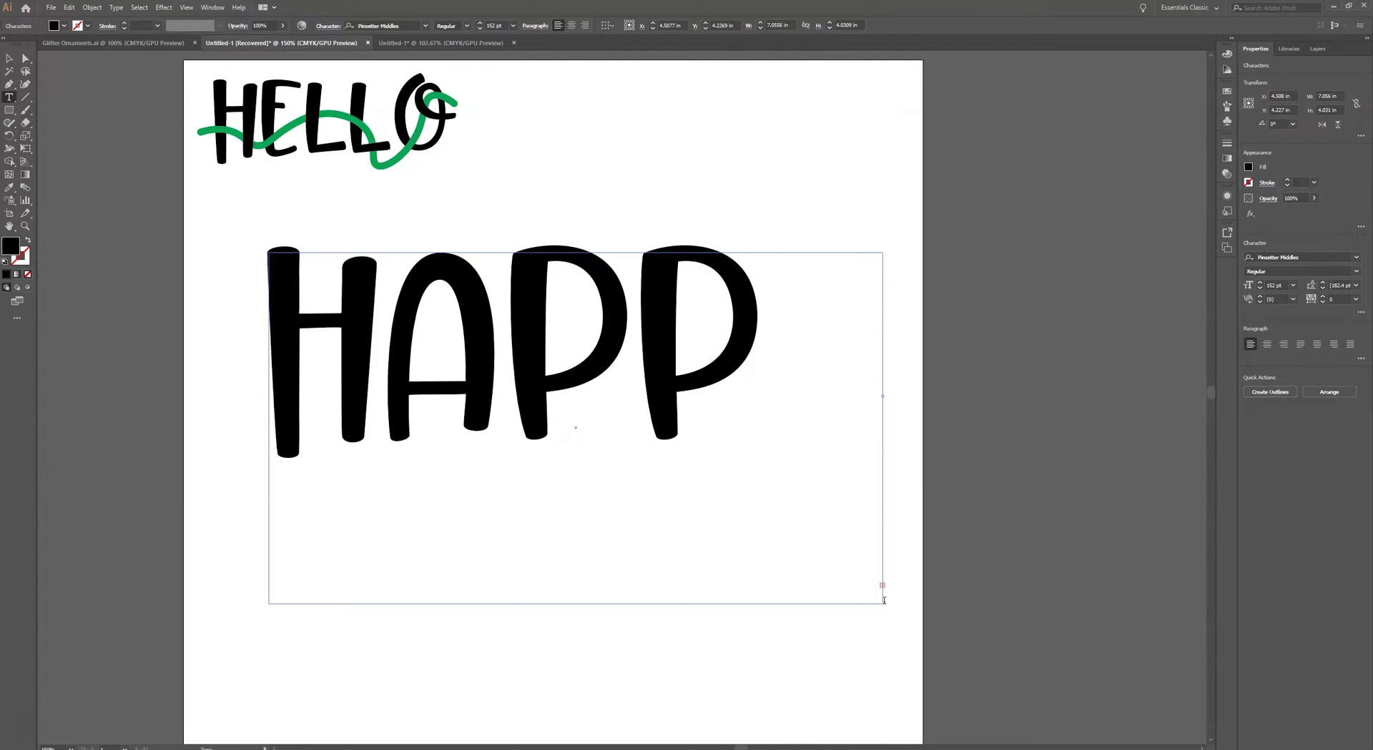
pyautogui.hotkey('ctrl', 'a')
pyautogui.click(1261, 289)
pyautogui.click(1261, 289)
pyautogui.click(1260, 289)
pyautogui.click(1261, 289)
pyautogui.click(1260, 289)
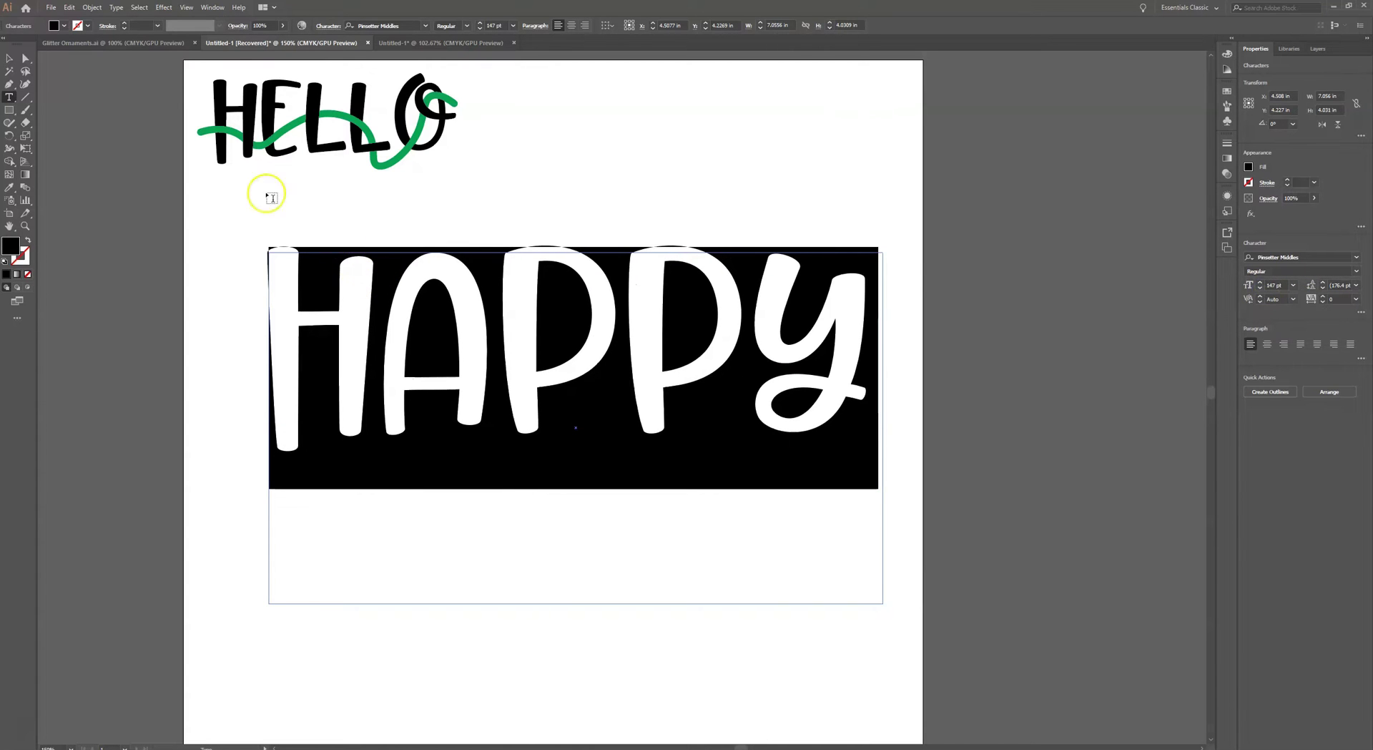
pyautogui.click(9, 58)
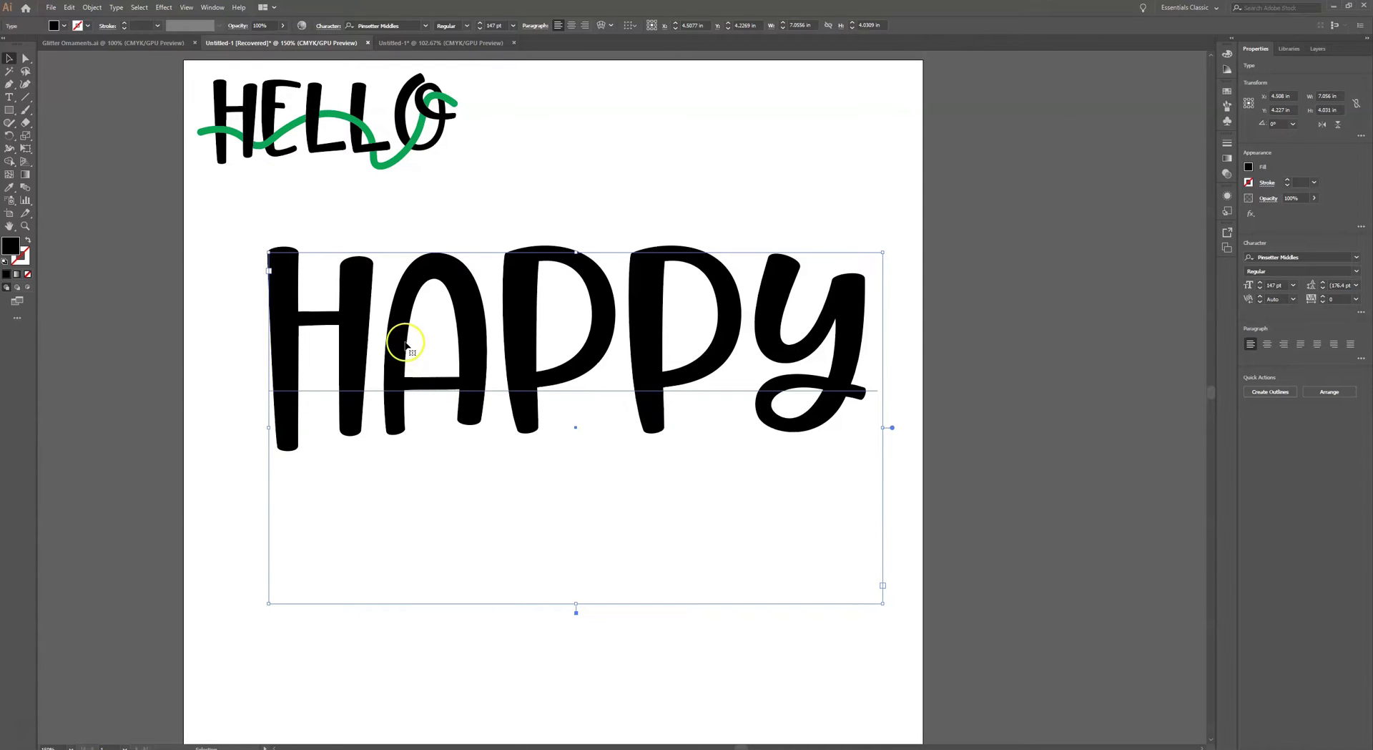
# Convert the HAPPY text to outlines and ungroup the letters
pyautogui.click(116, 7)
pyautogui.click(139, 197)
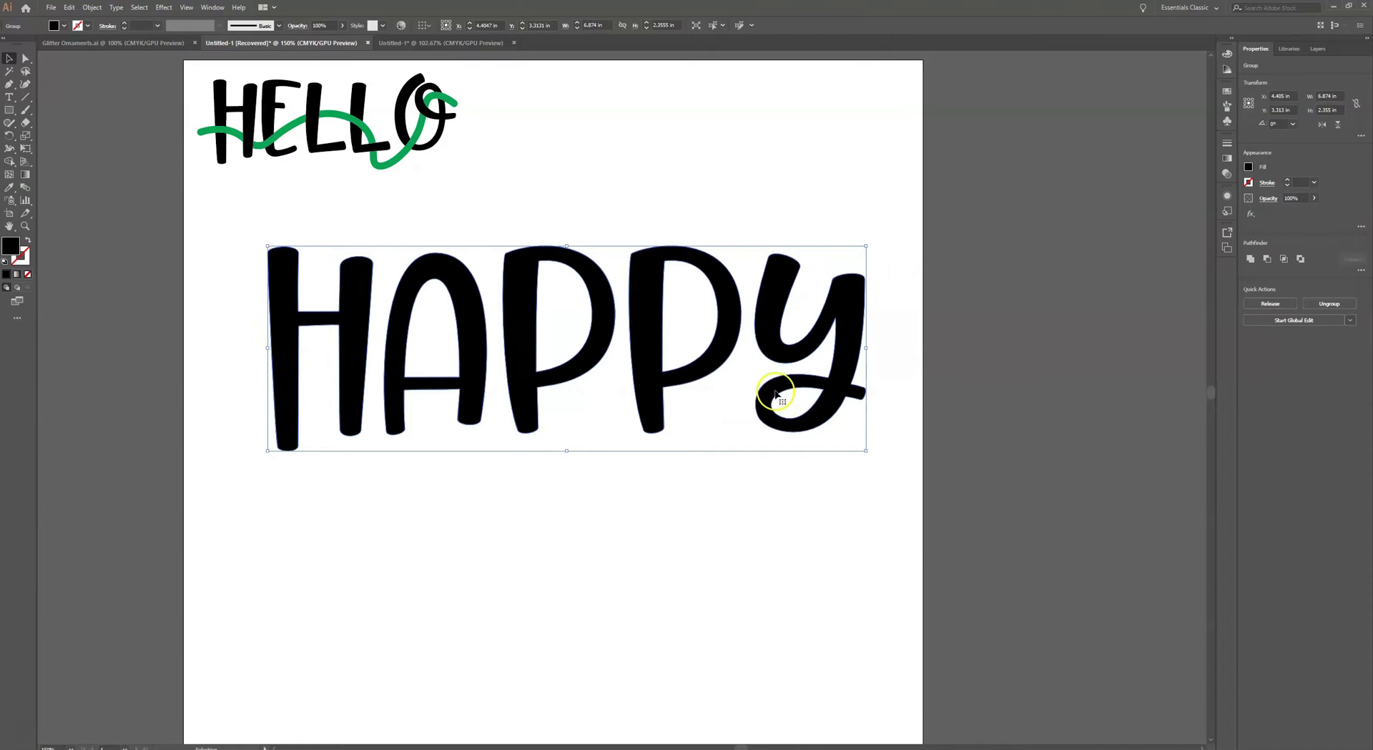
pyautogui.click(96, 12)
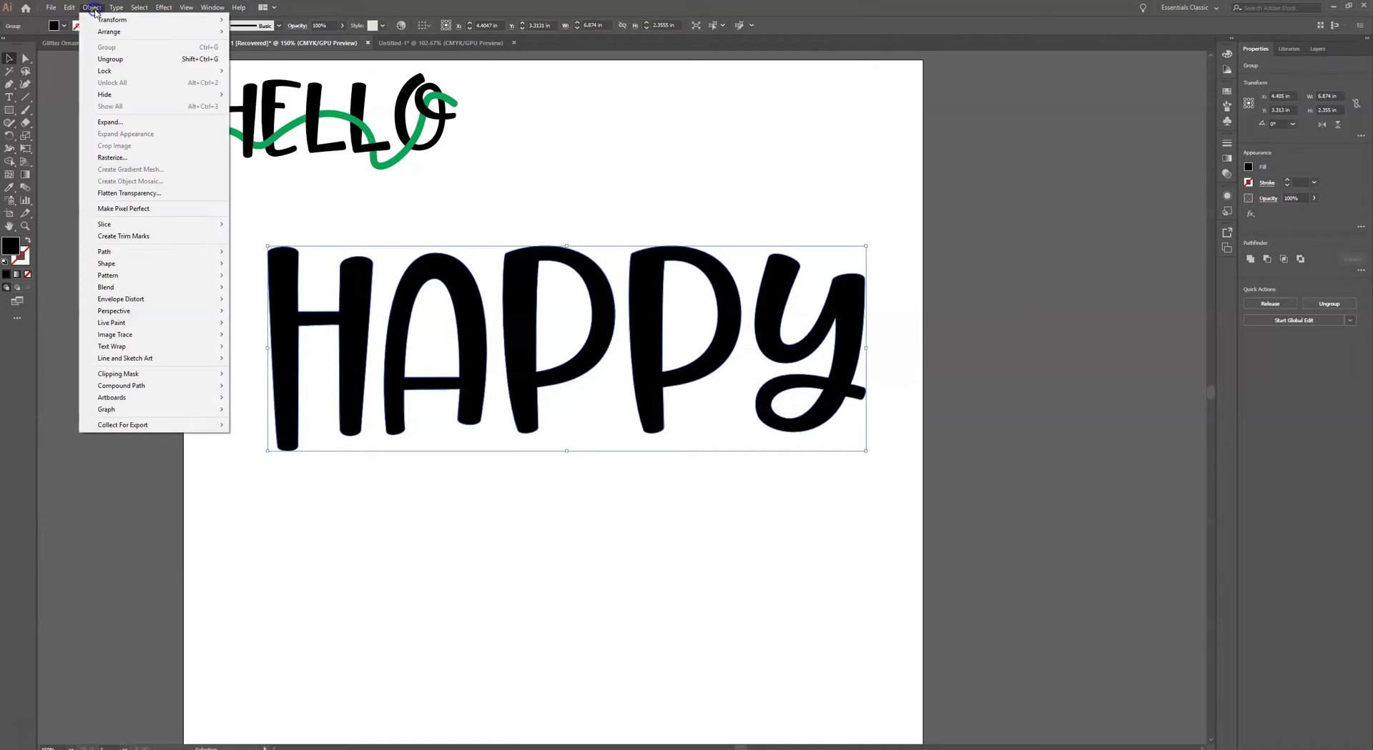
pyautogui.click(111, 55)
# Check that H, A, both Ps and y select individually, and view them in Layers
pyautogui.click(511, 620)
pyautogui.click(472, 396)
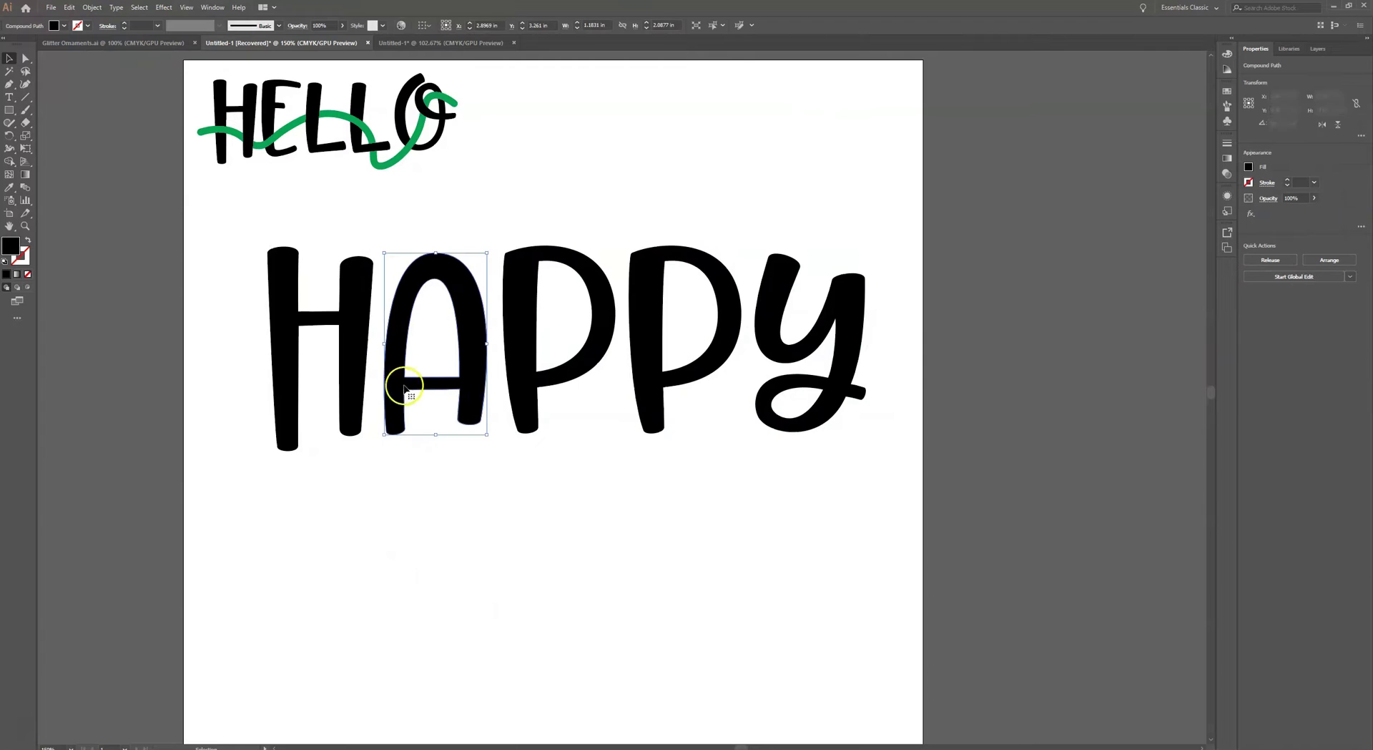
pyautogui.click(355, 384)
pyautogui.click(504, 386)
pyautogui.click(659, 391)
pyautogui.click(841, 399)
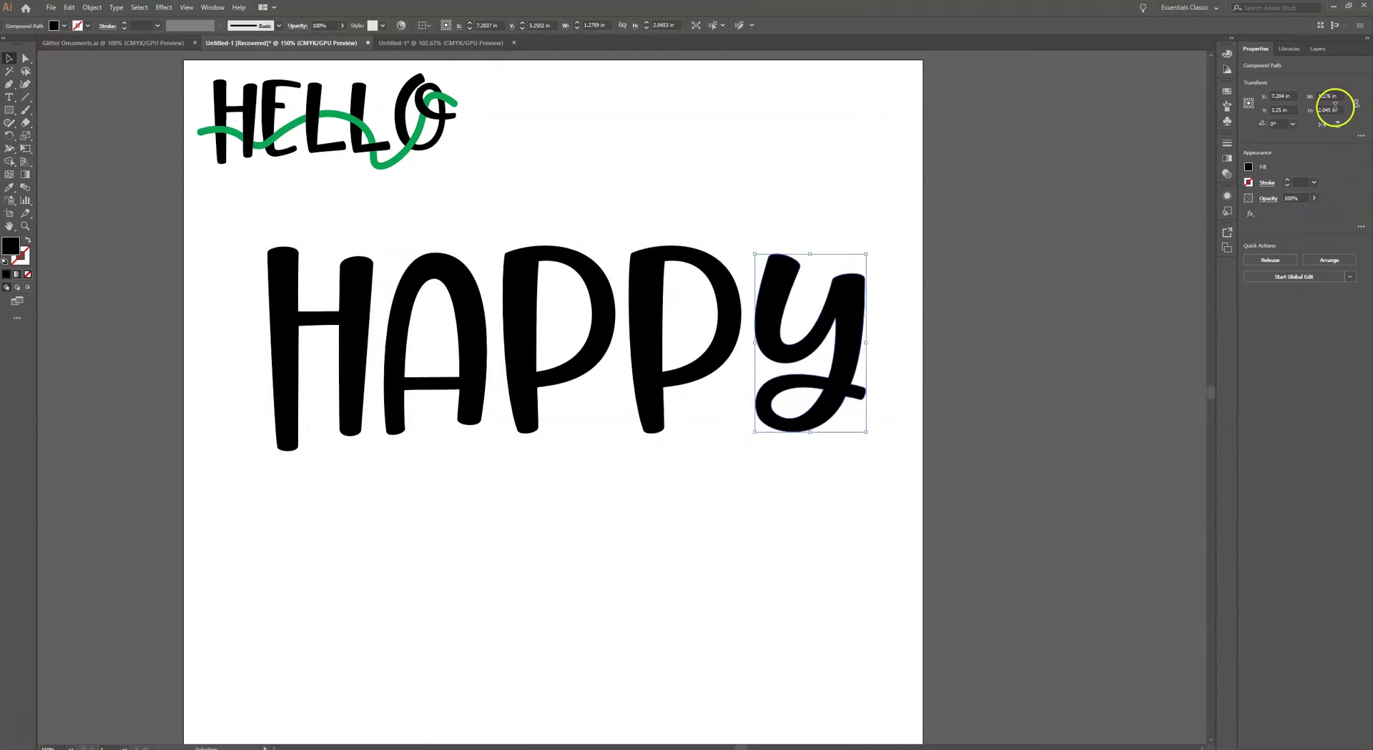
pyautogui.click(1318, 48)
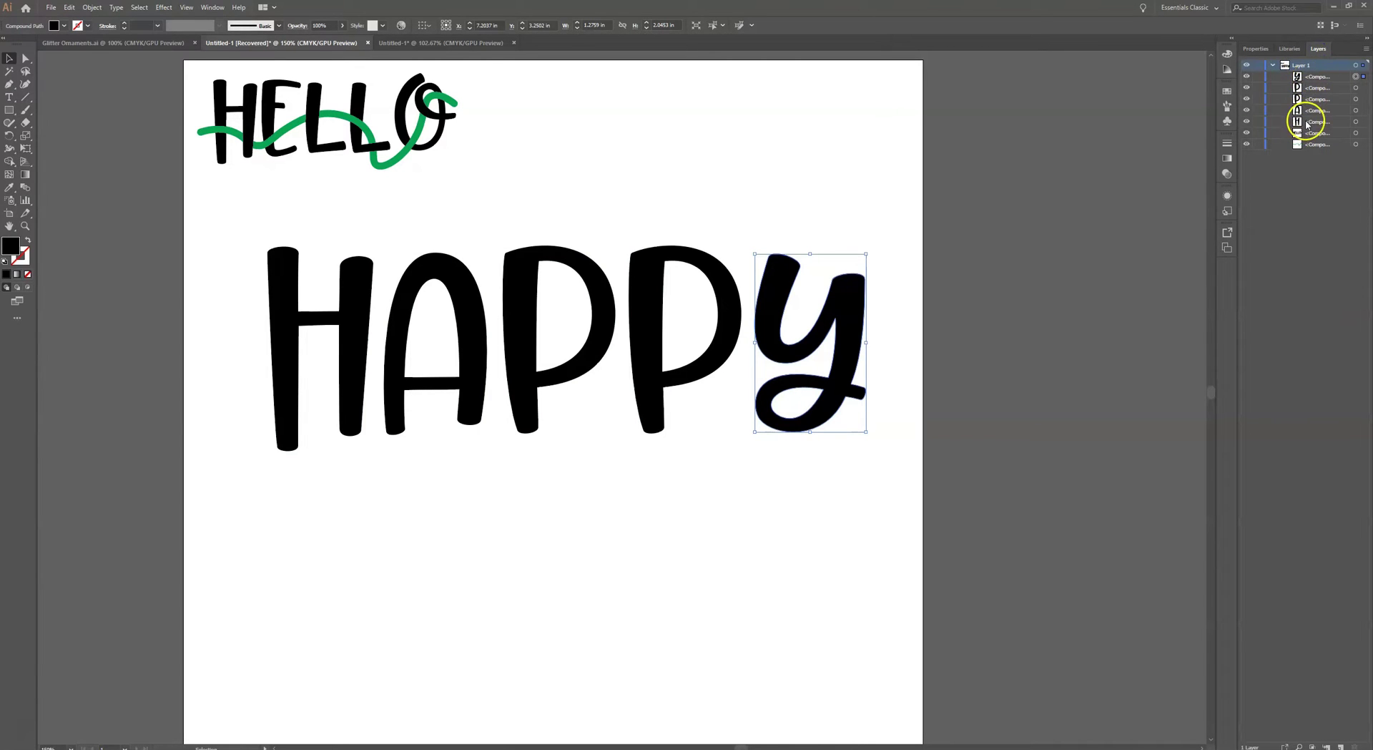
pyautogui.click(498, 486)
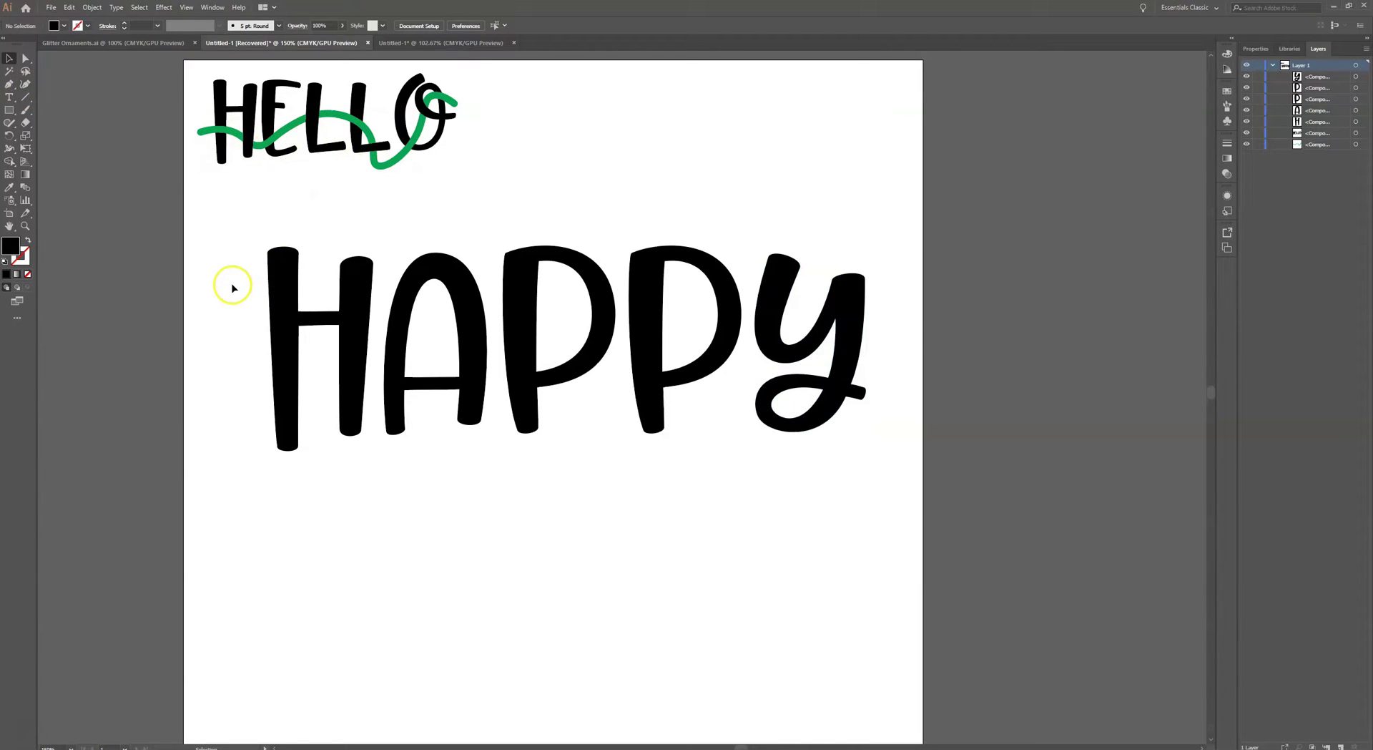
# With the Curvature Tool, start the wave left of the H and weave it through the A
pyautogui.click(25, 85)
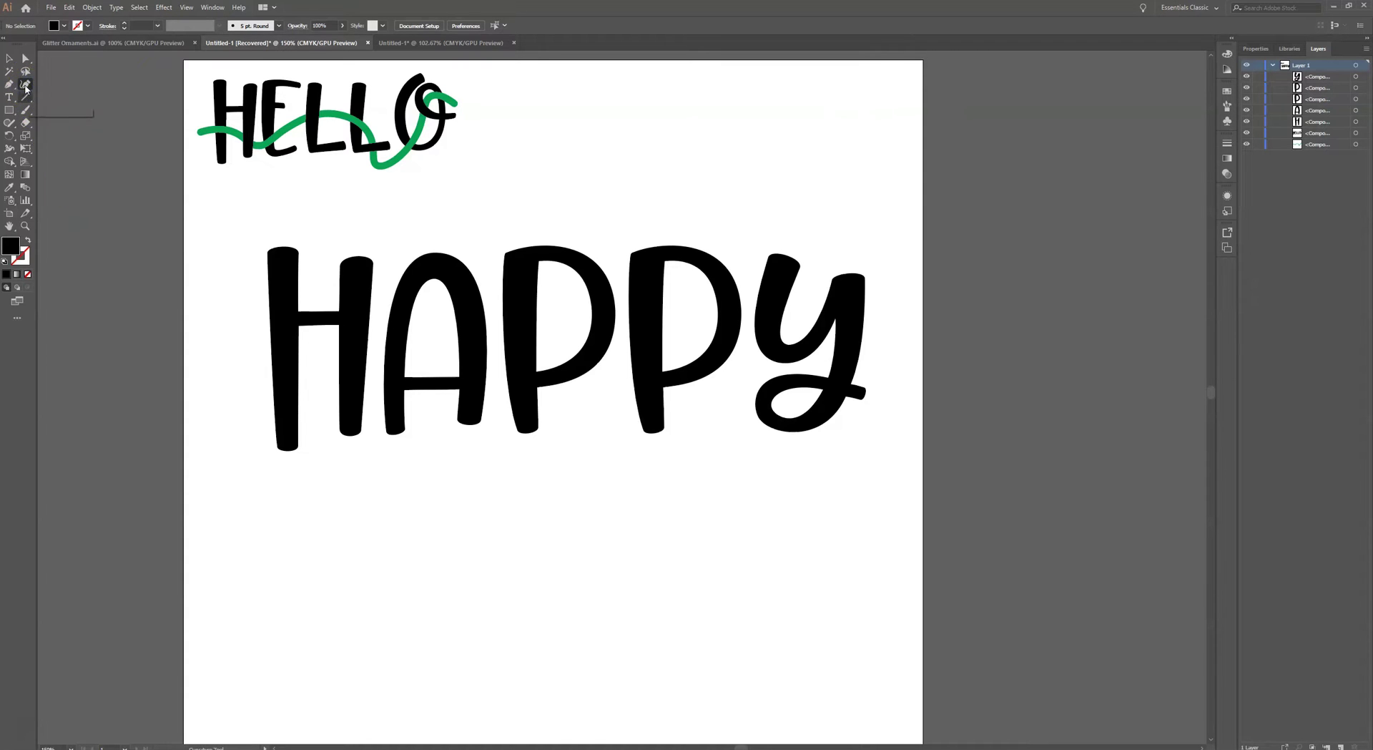
pyautogui.click(227, 404)
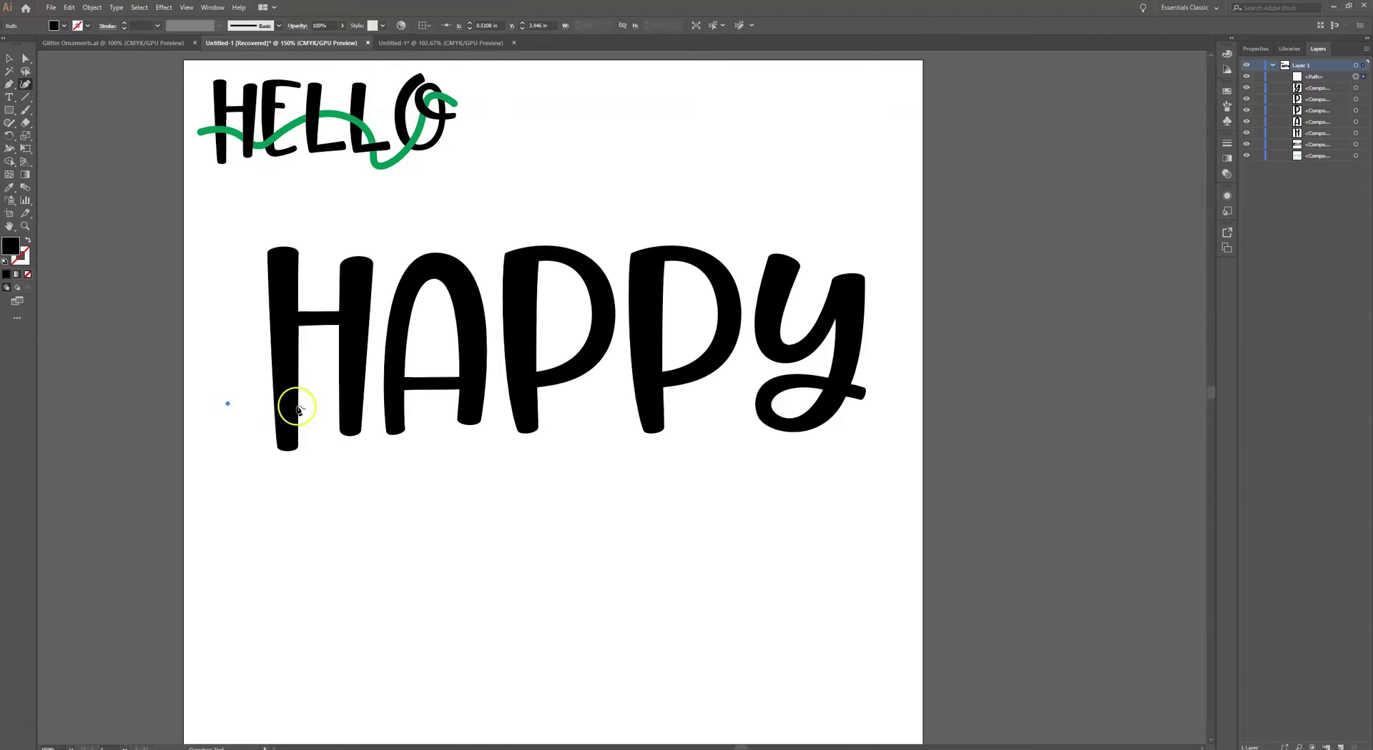
pyautogui.click(379, 306)
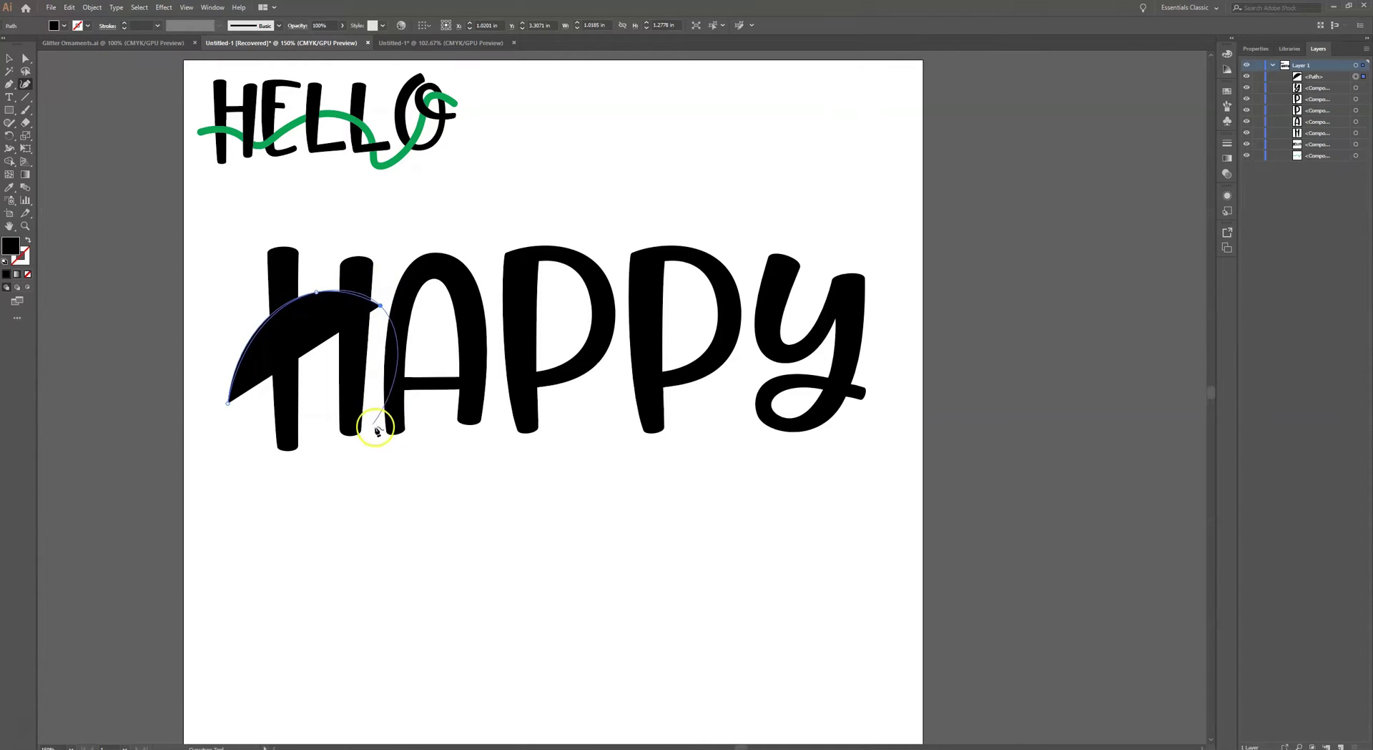
pyautogui.click(424, 412)
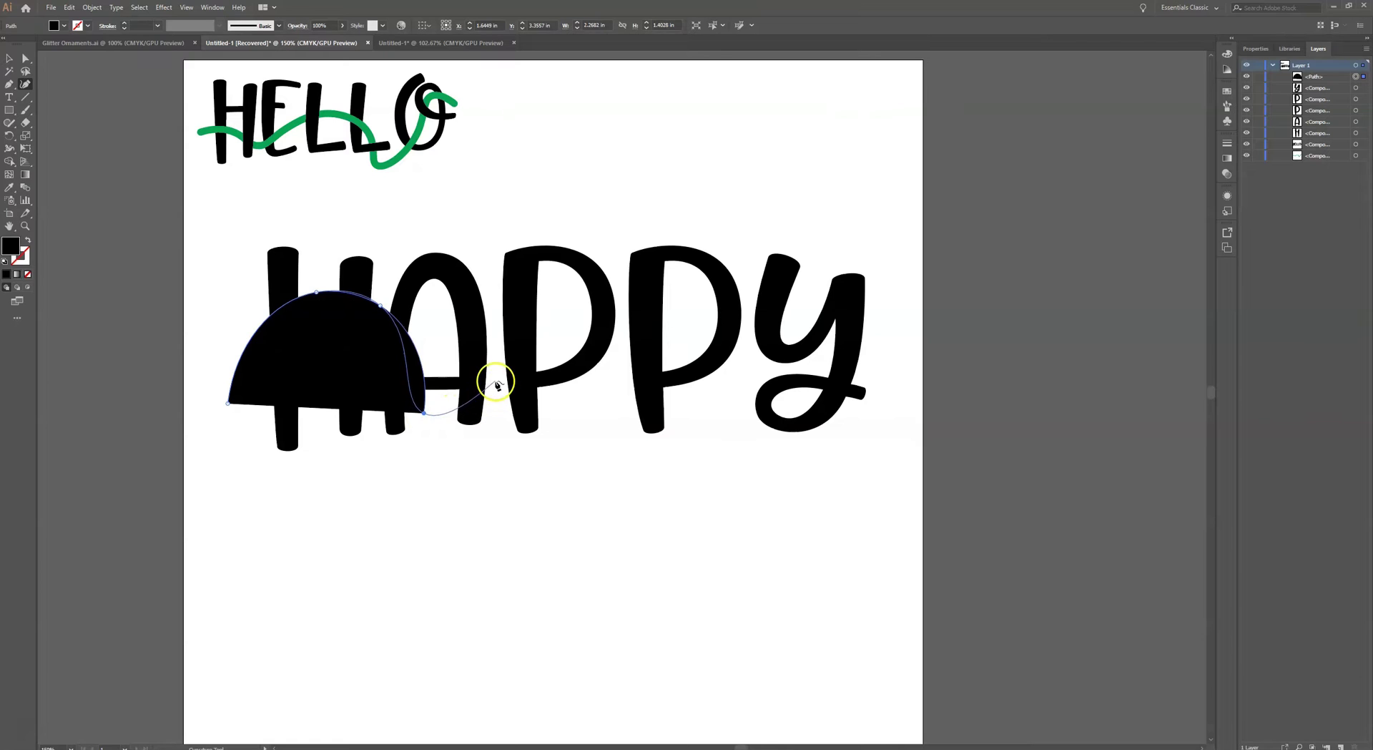
pyautogui.click(496, 380)
pyautogui.click(550, 289)
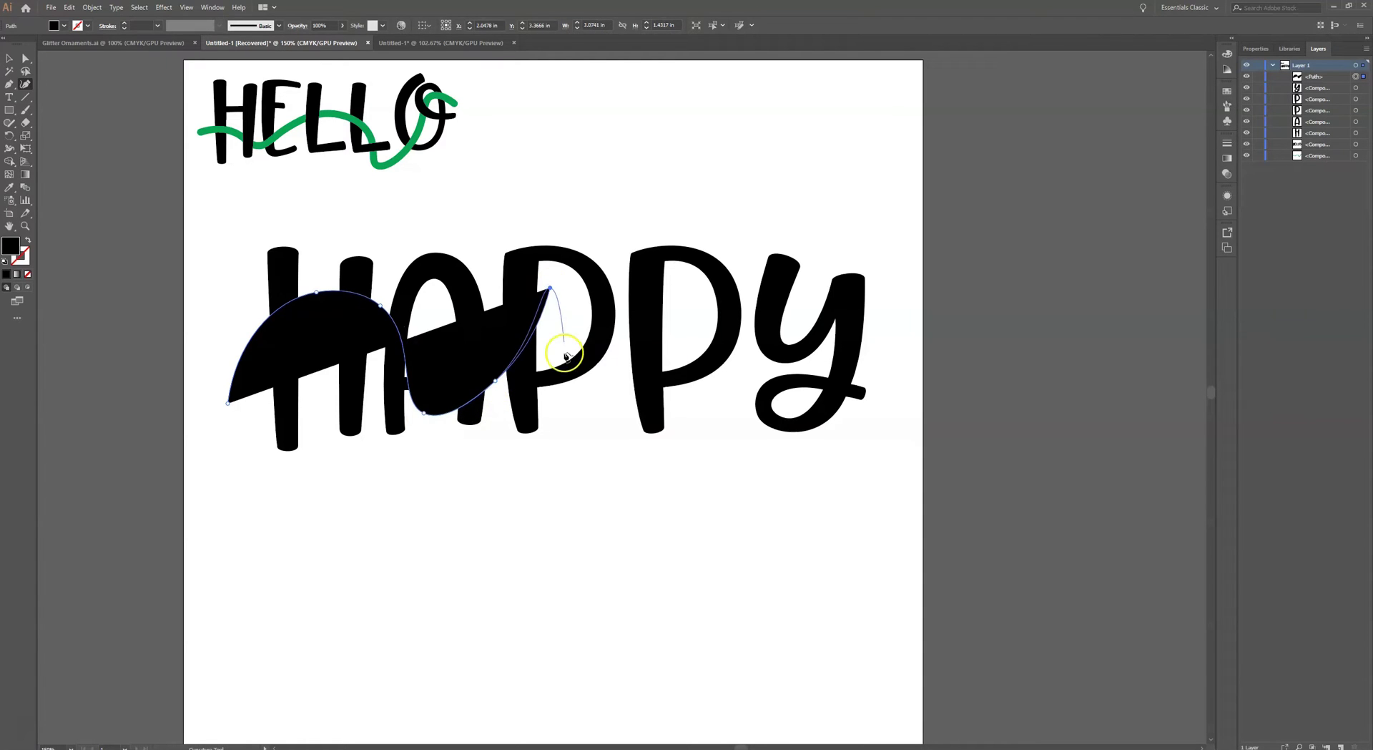
pyautogui.click(575, 407)
# Continue the wave past both Ps and through the y, then make it stroked instead of filled
pyautogui.click(676, 324)
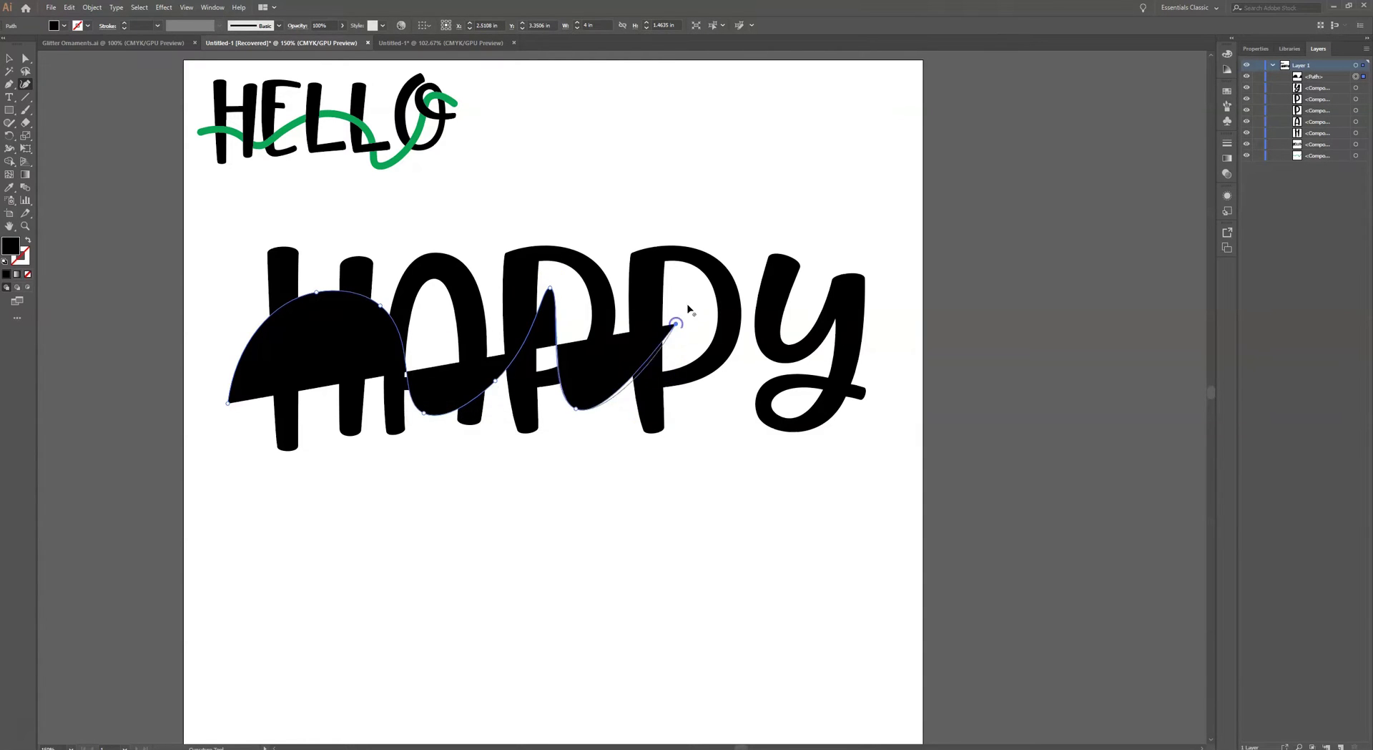
pyautogui.click(716, 399)
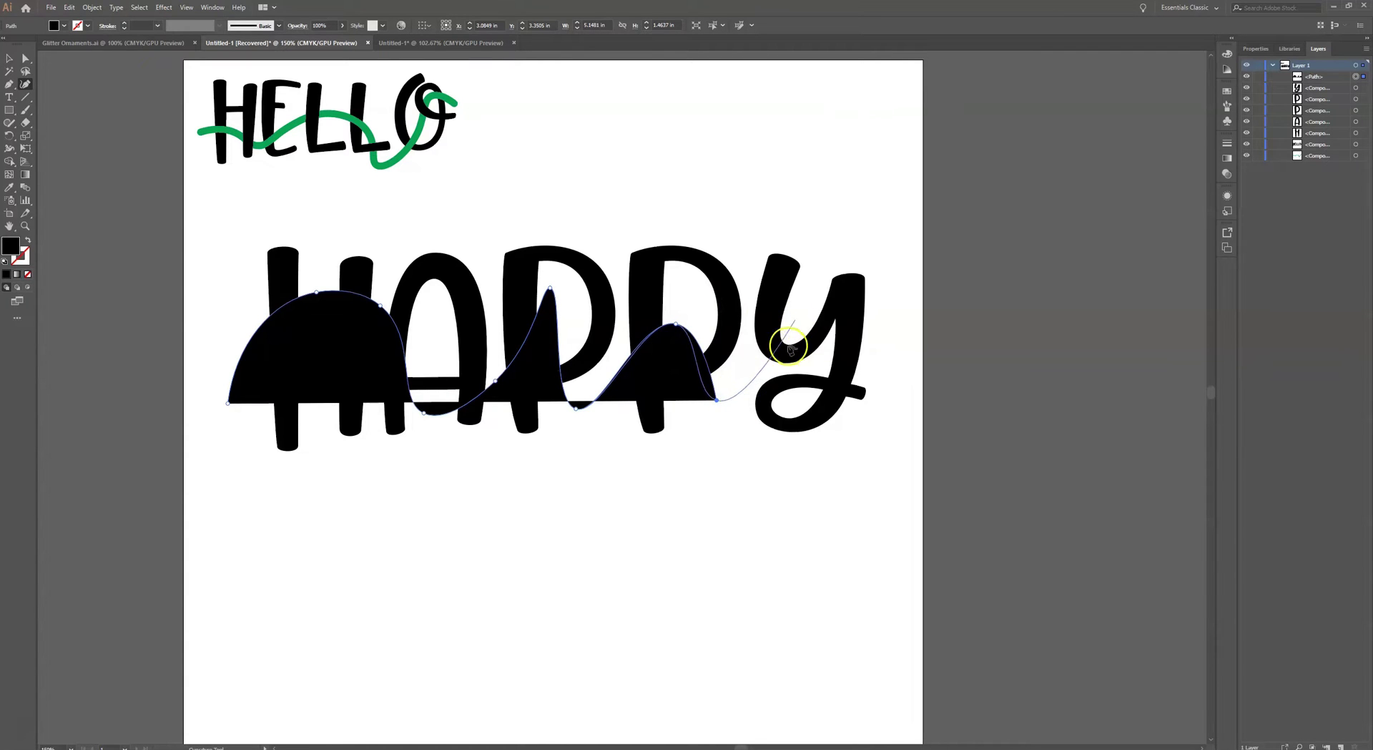
pyautogui.click(788, 408)
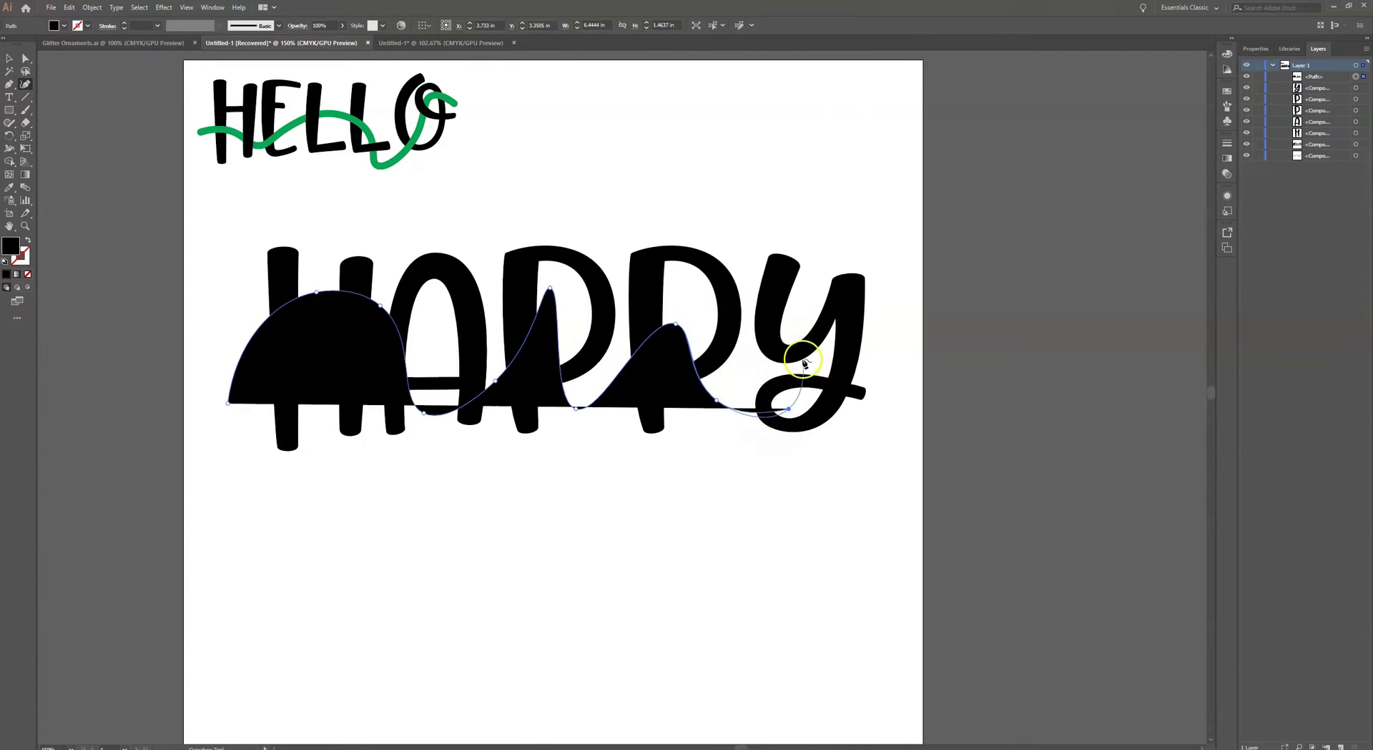
pyautogui.click(804, 312)
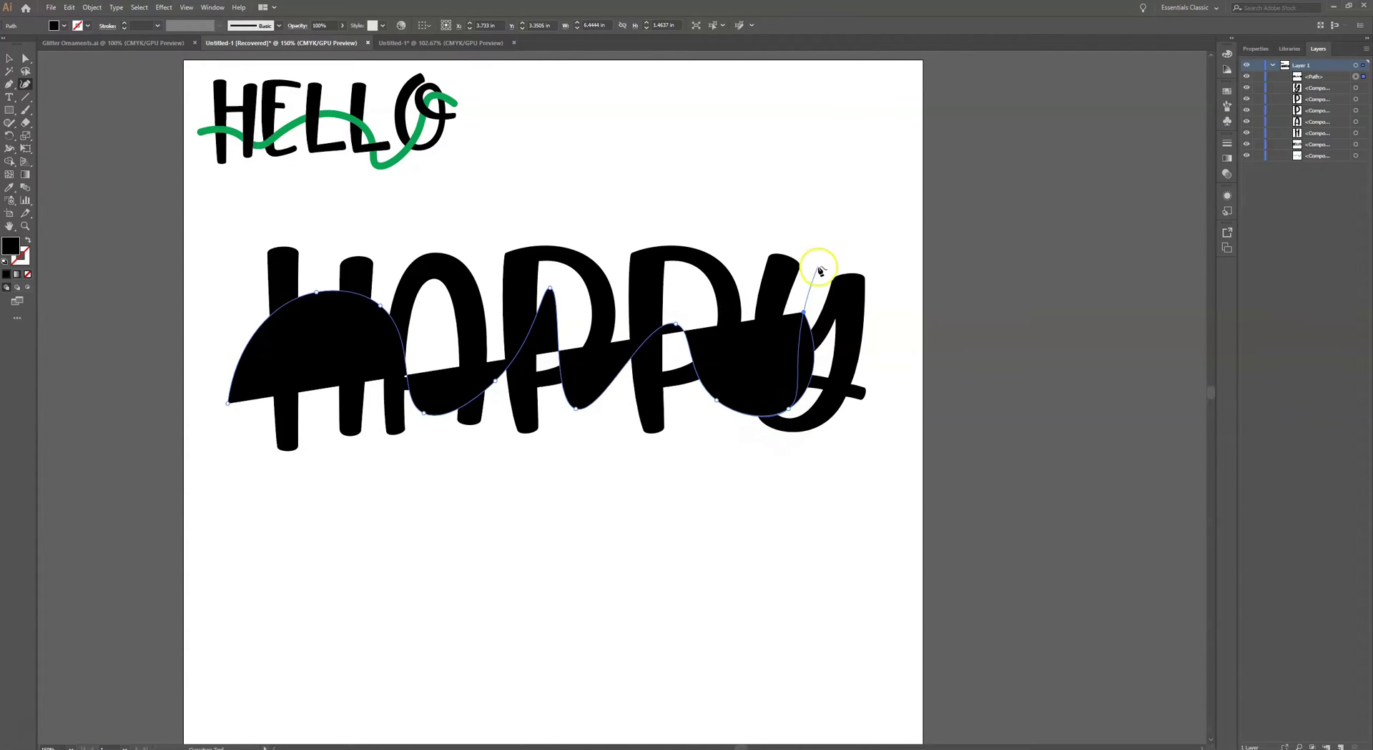
pyautogui.click(887, 299)
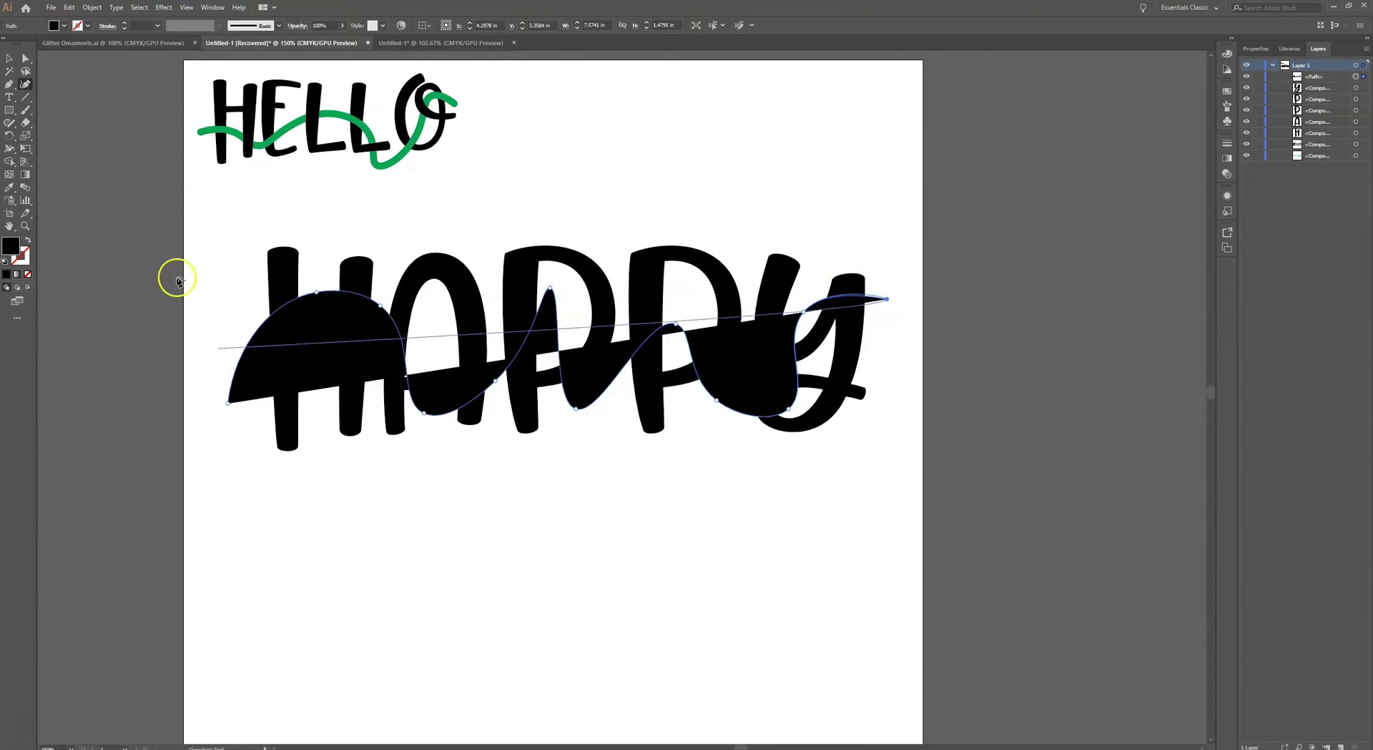
pyautogui.click(27, 242)
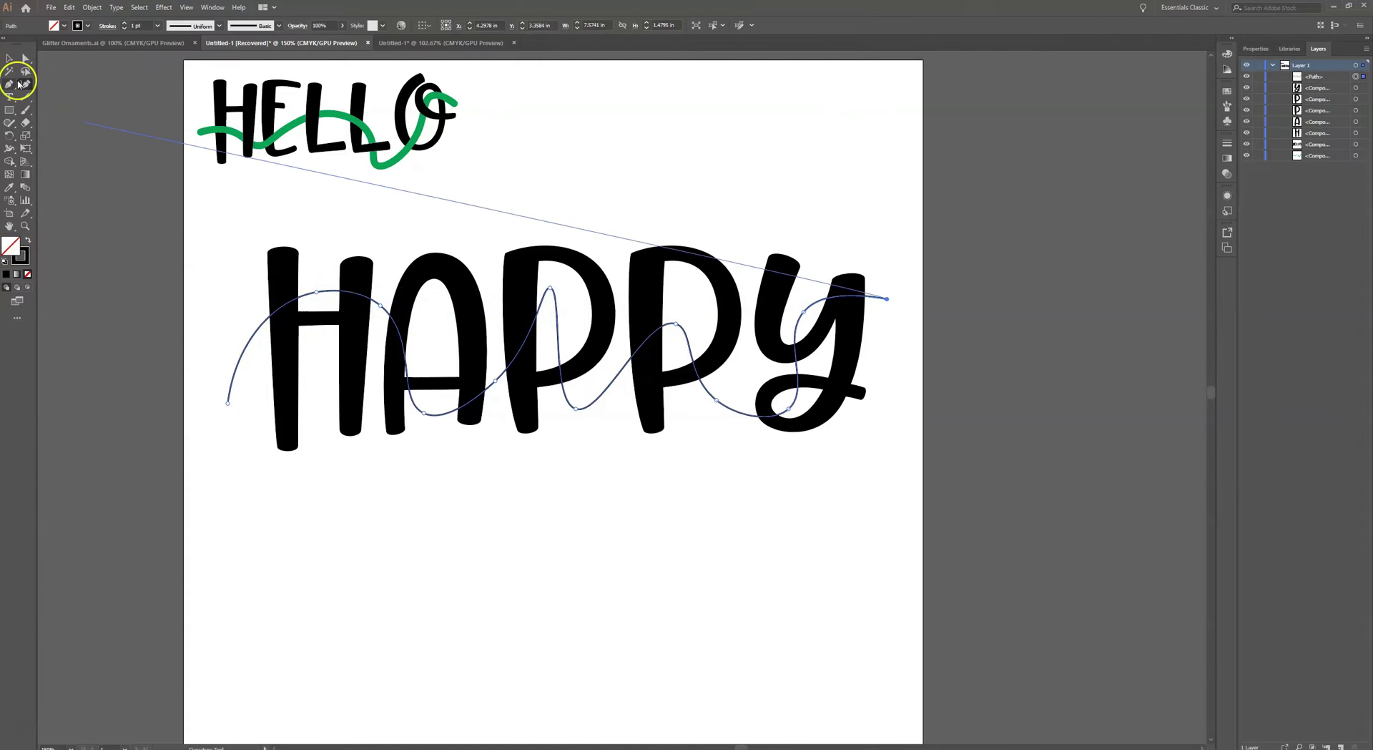
# Select the wave and thicken its stroke to 10 pt
pyautogui.click(9, 58)
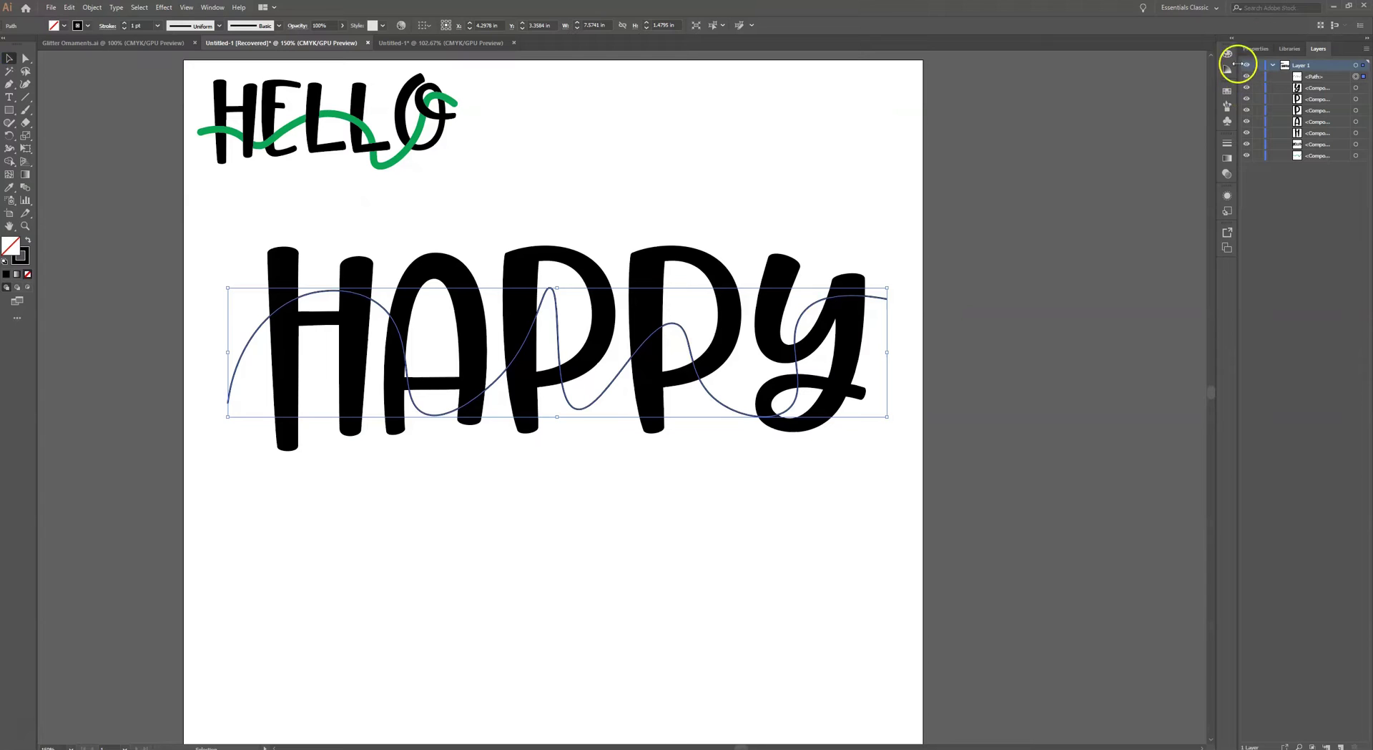
pyautogui.click(1262, 49)
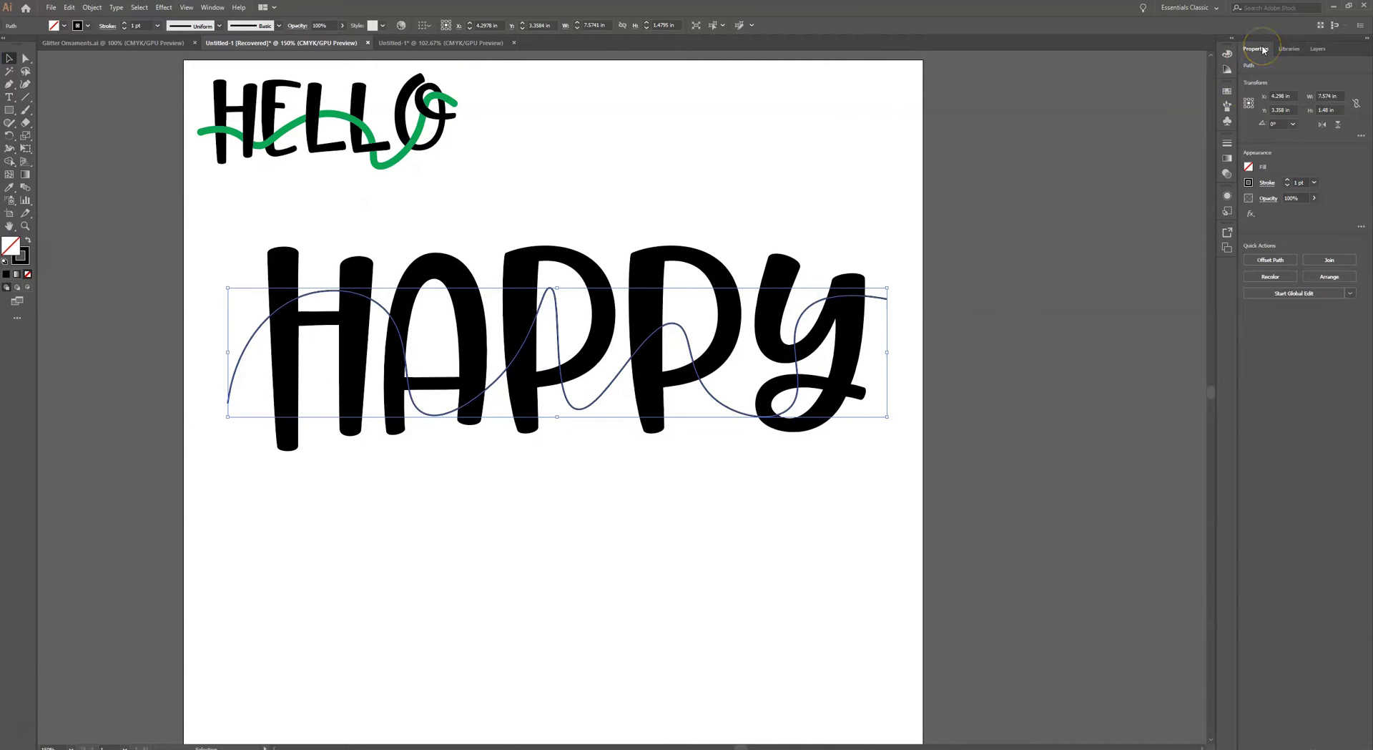
pyautogui.click(1288, 182)
pyautogui.click(1288, 181)
pyautogui.click(1288, 181)
pyautogui.click(1288, 182)
pyautogui.click(1288, 182)
pyautogui.click(1288, 181)
pyautogui.click(1288, 182)
pyautogui.click(1288, 182)
pyautogui.click(1288, 182)
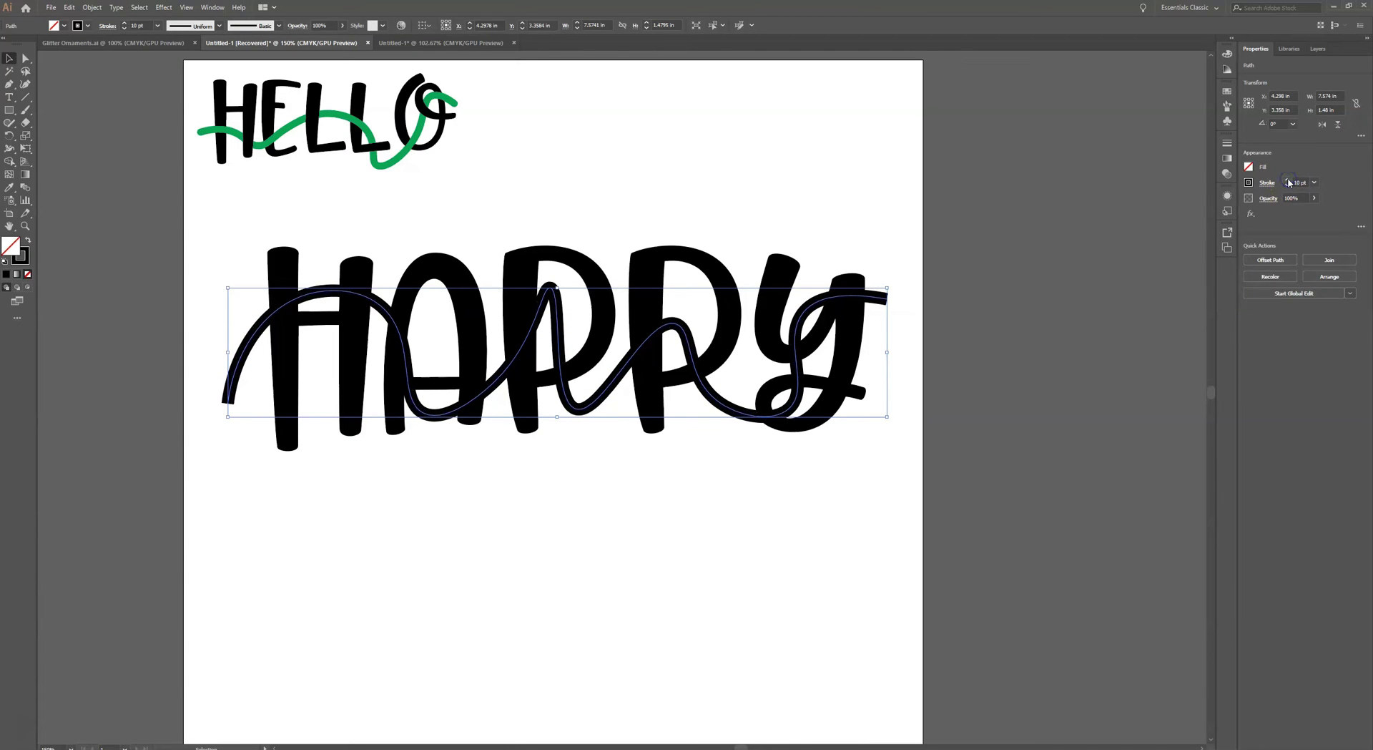
# Colour the wave's stroke blue and give it rounded ends
pyautogui.click(1248, 181)
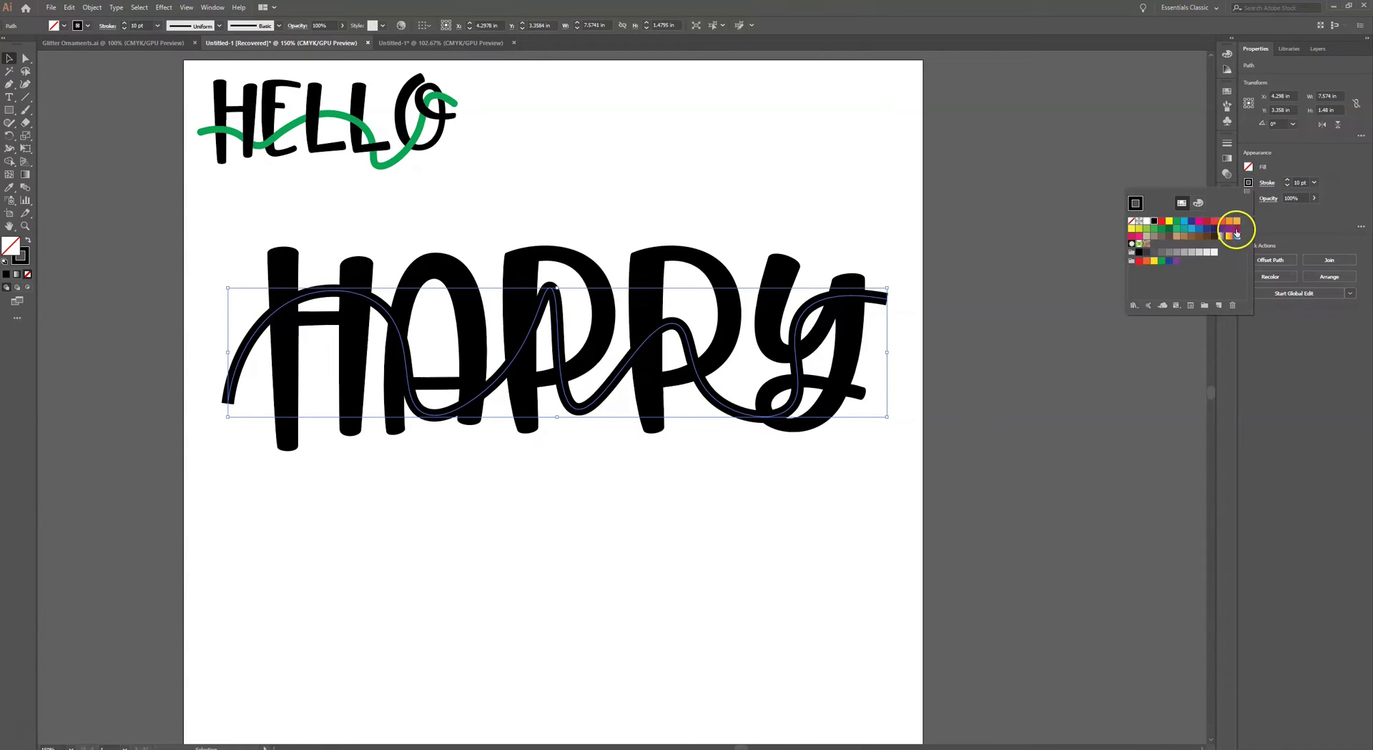
pyautogui.click(1184, 221)
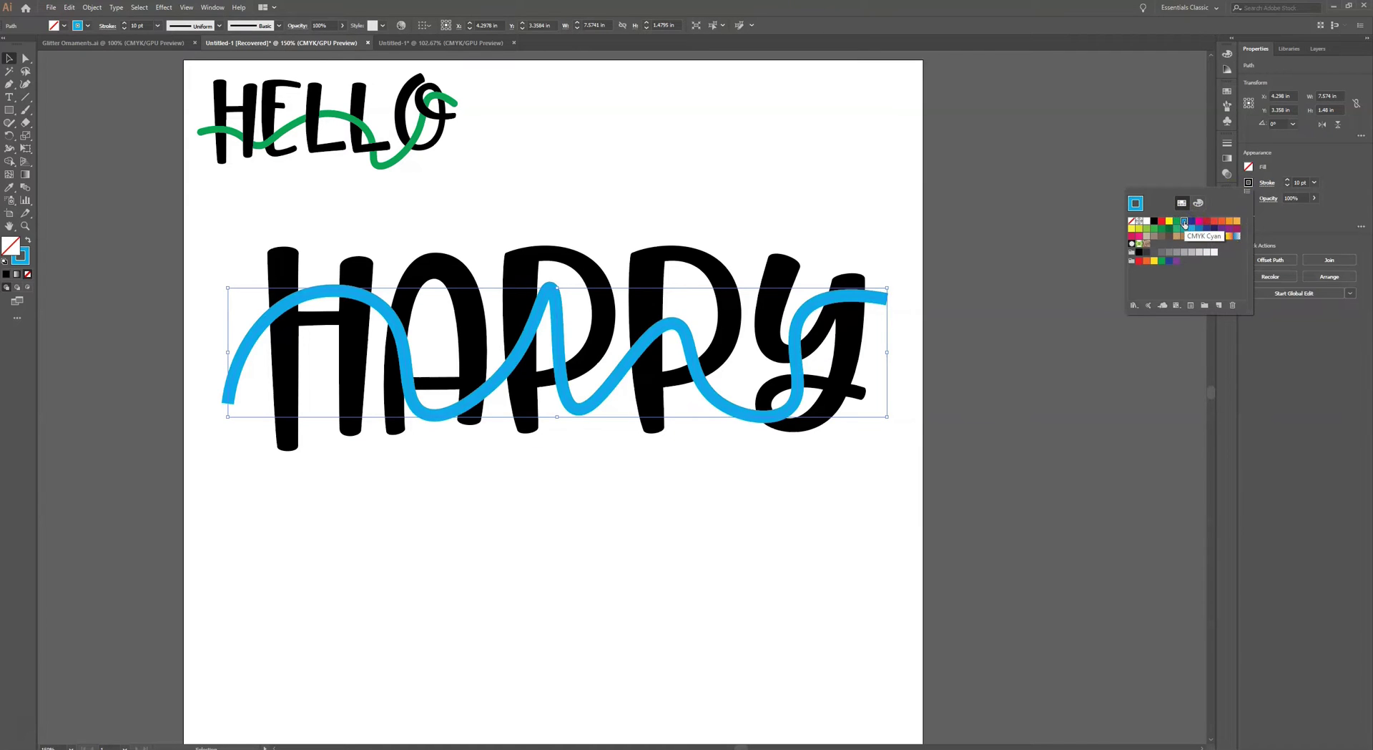
pyautogui.click(1269, 183)
pyautogui.click(1207, 211)
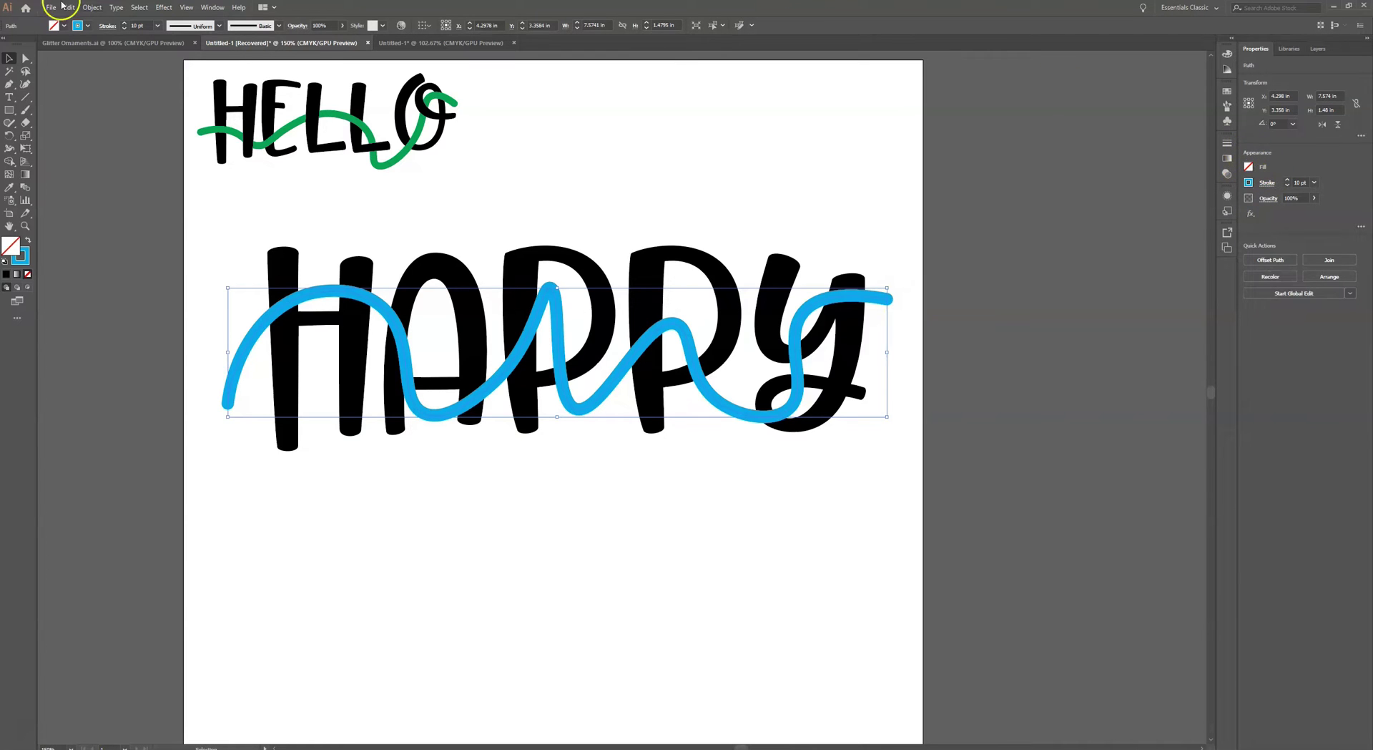
pyautogui.click(210, 8)
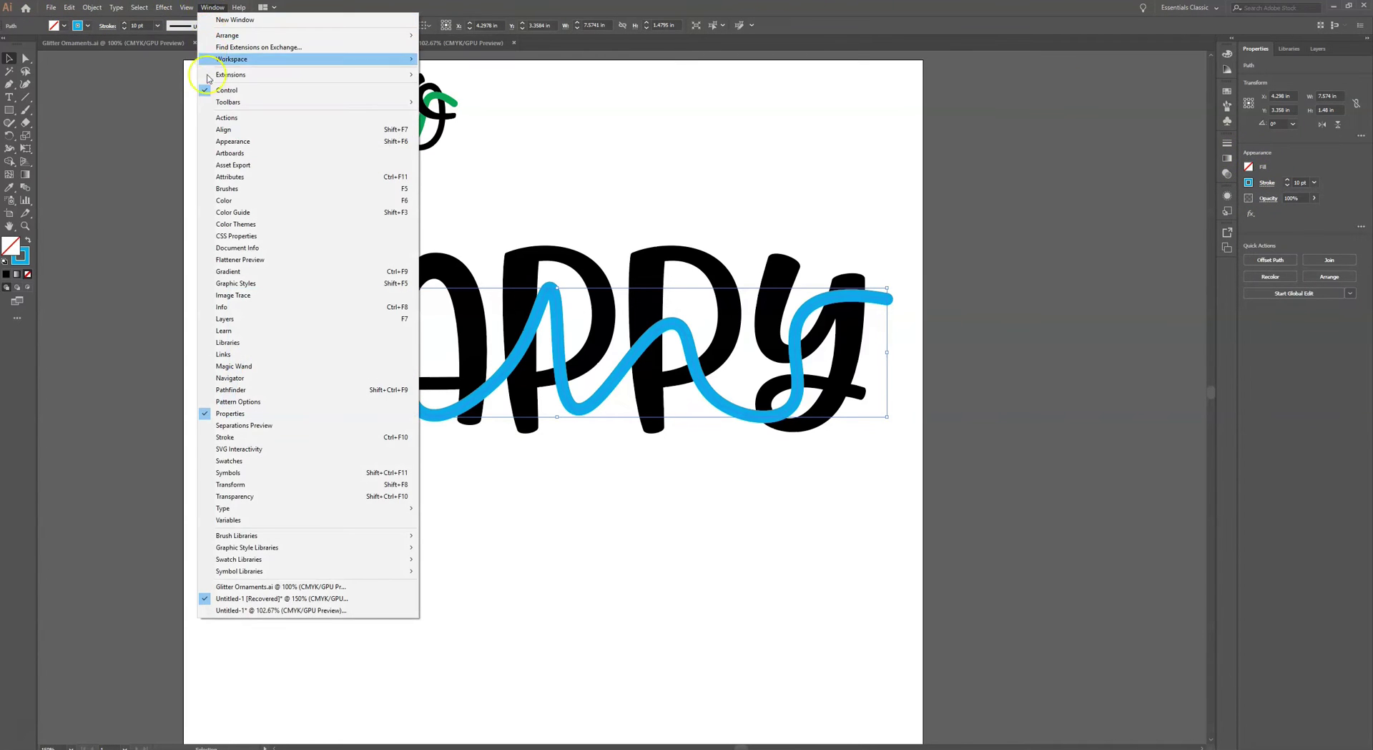
pyautogui.click(212, 8)
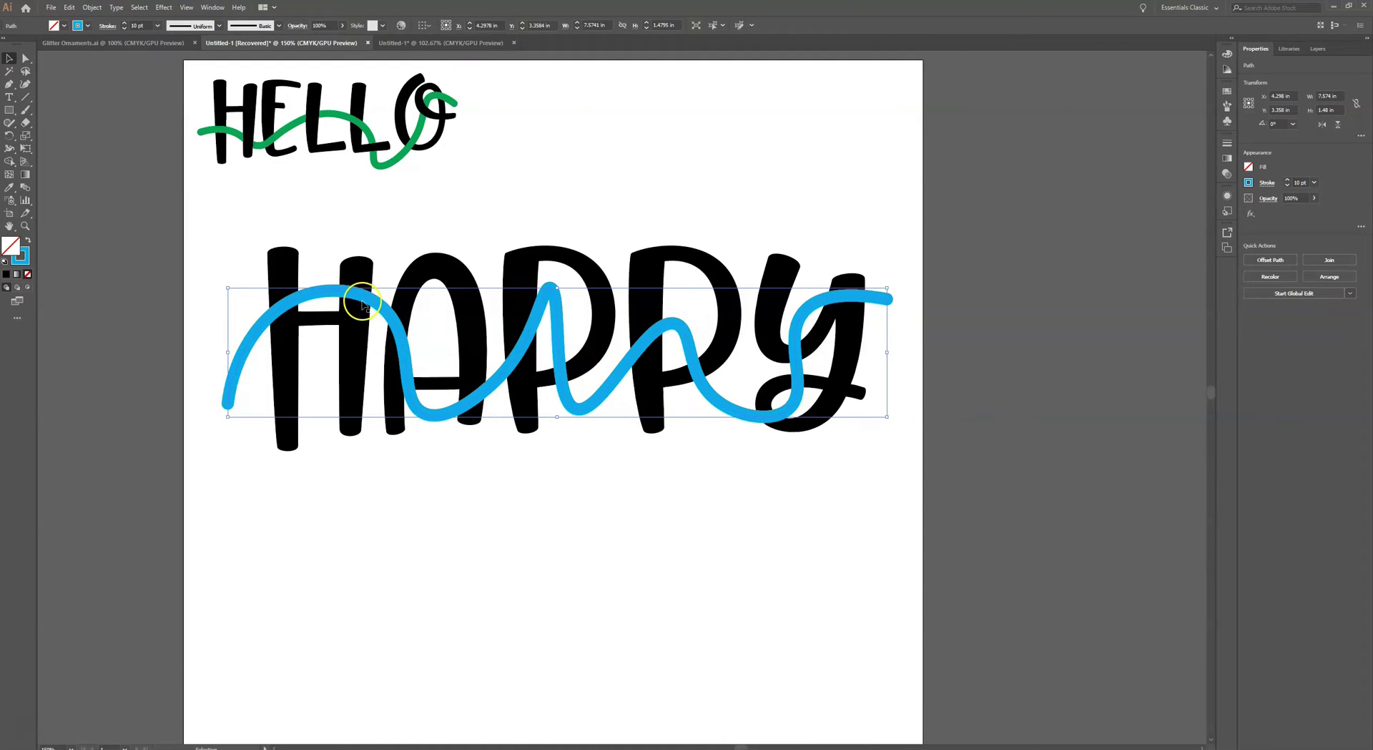
# Drag the wave's anchors and handles around the H, A and P into smoother curves
pyautogui.click(24, 60)
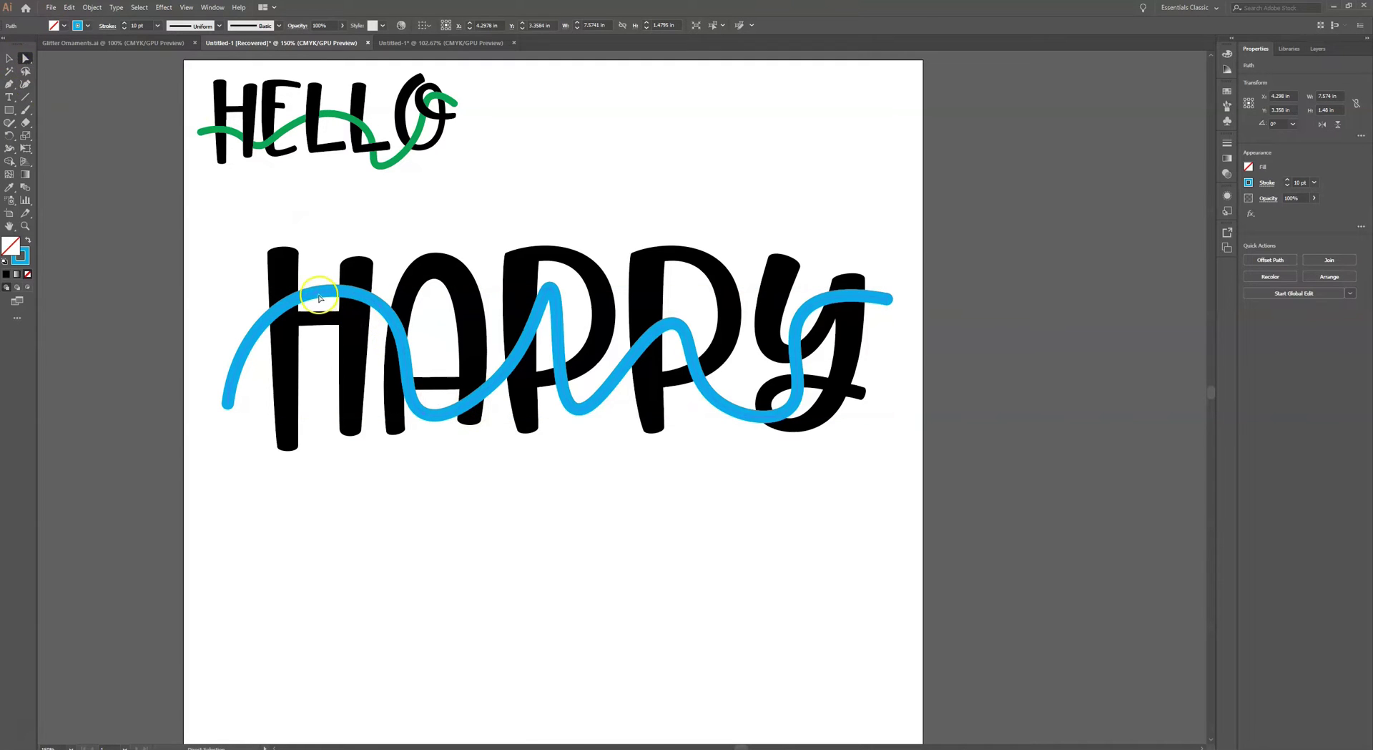
pyautogui.click(316, 296)
pyautogui.moveTo(317, 296); pyautogui.dragTo(315, 366)
pyautogui.moveTo(381, 308); pyautogui.dragTo(350, 279)
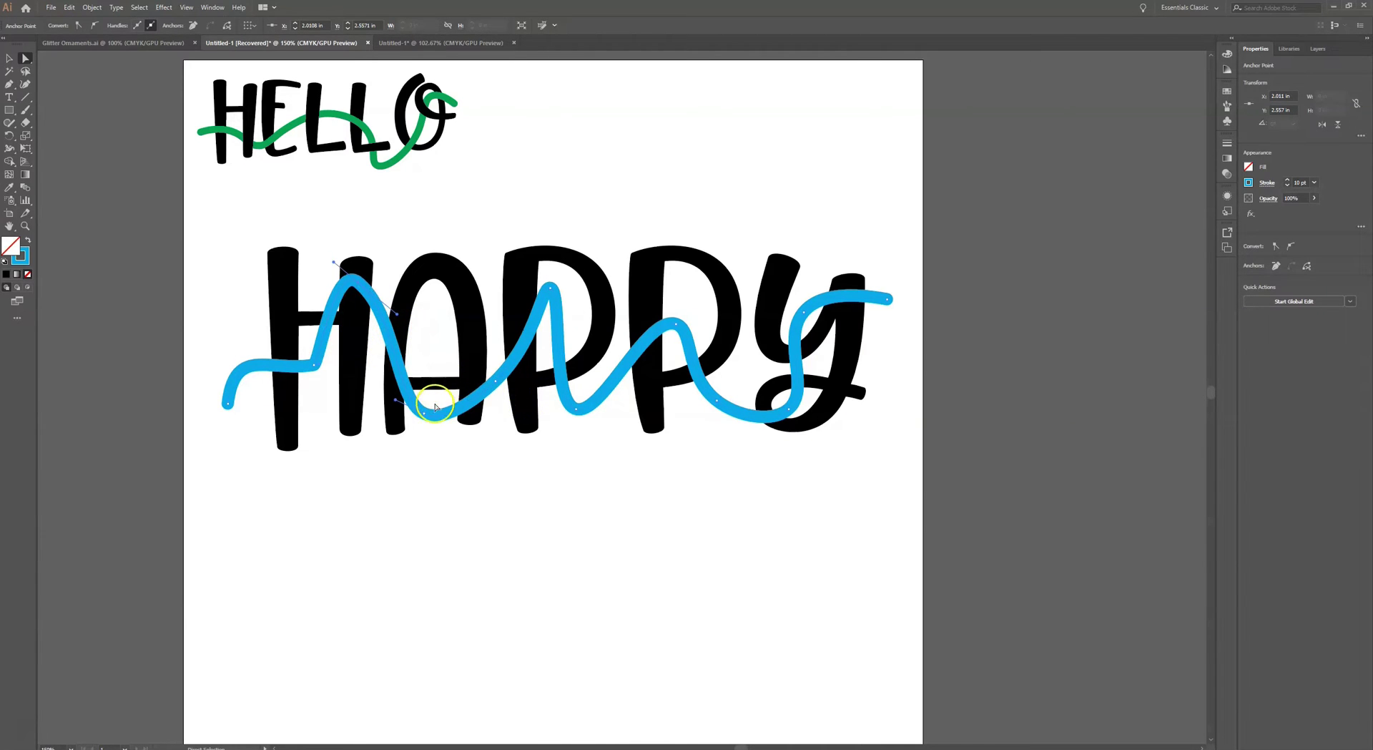
pyautogui.moveTo(436, 421); pyautogui.dragTo(491, 354)
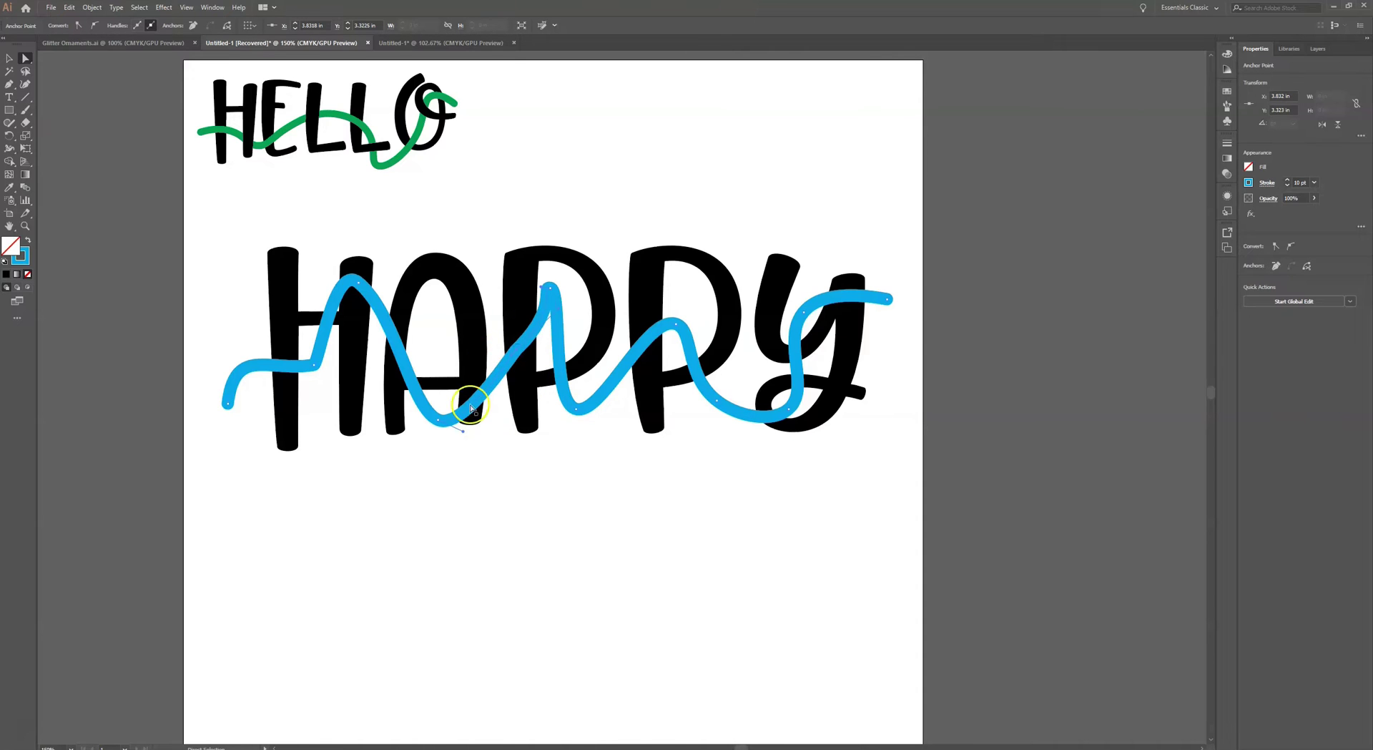
pyautogui.click(484, 432)
pyautogui.moveTo(481, 395); pyautogui.dragTo(472, 422)
pyautogui.click(449, 432)
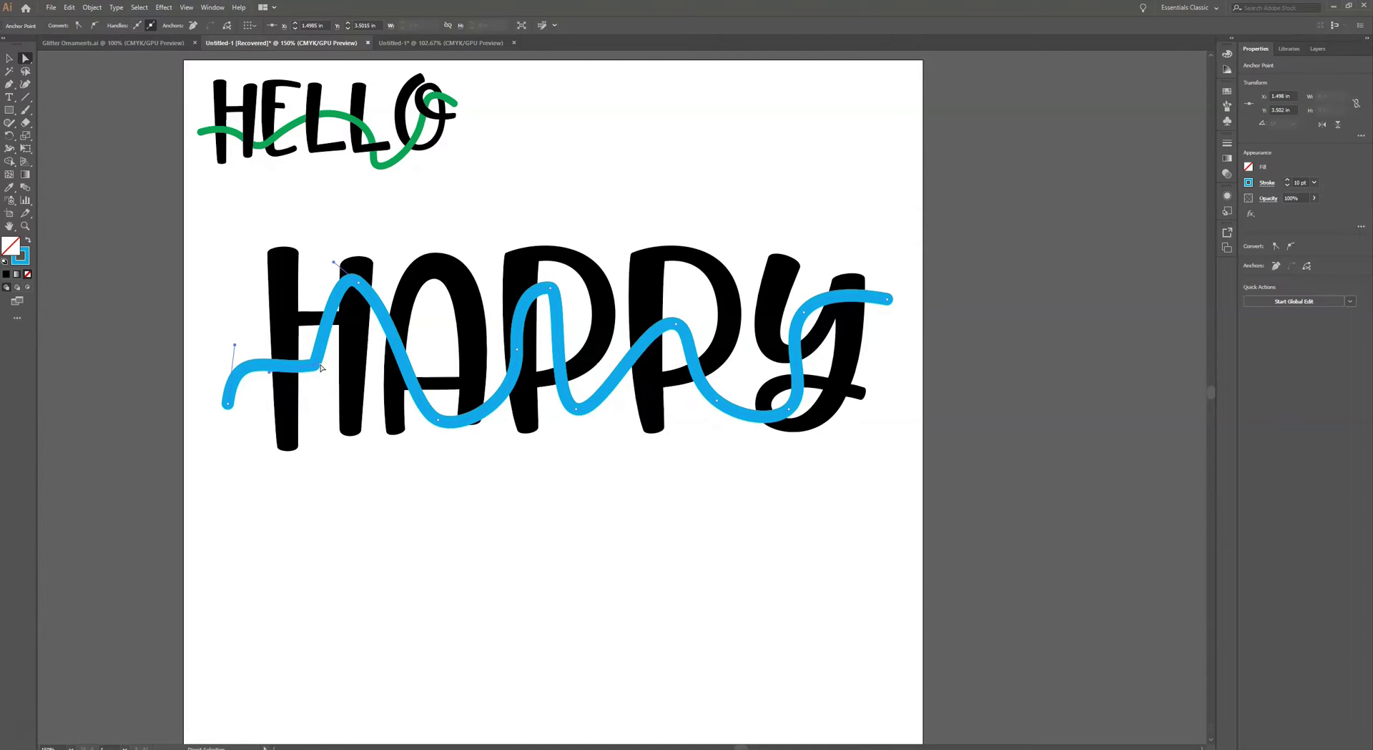
pyautogui.moveTo(351, 367); pyautogui.dragTo(304, 363)
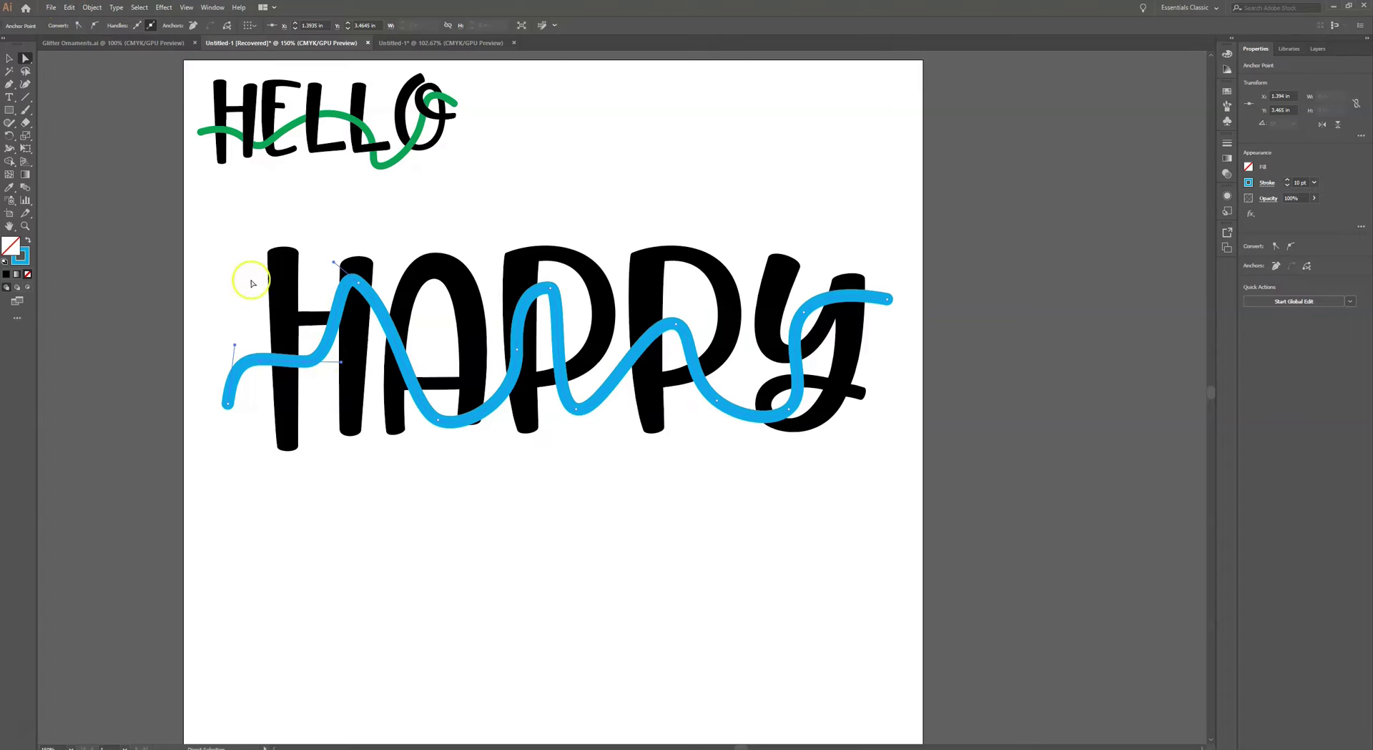
pyautogui.click(92, 7)
# Apply Outline Stroke to the blue wave and show the Layers panel
pyautogui.moveTo(219, 251)
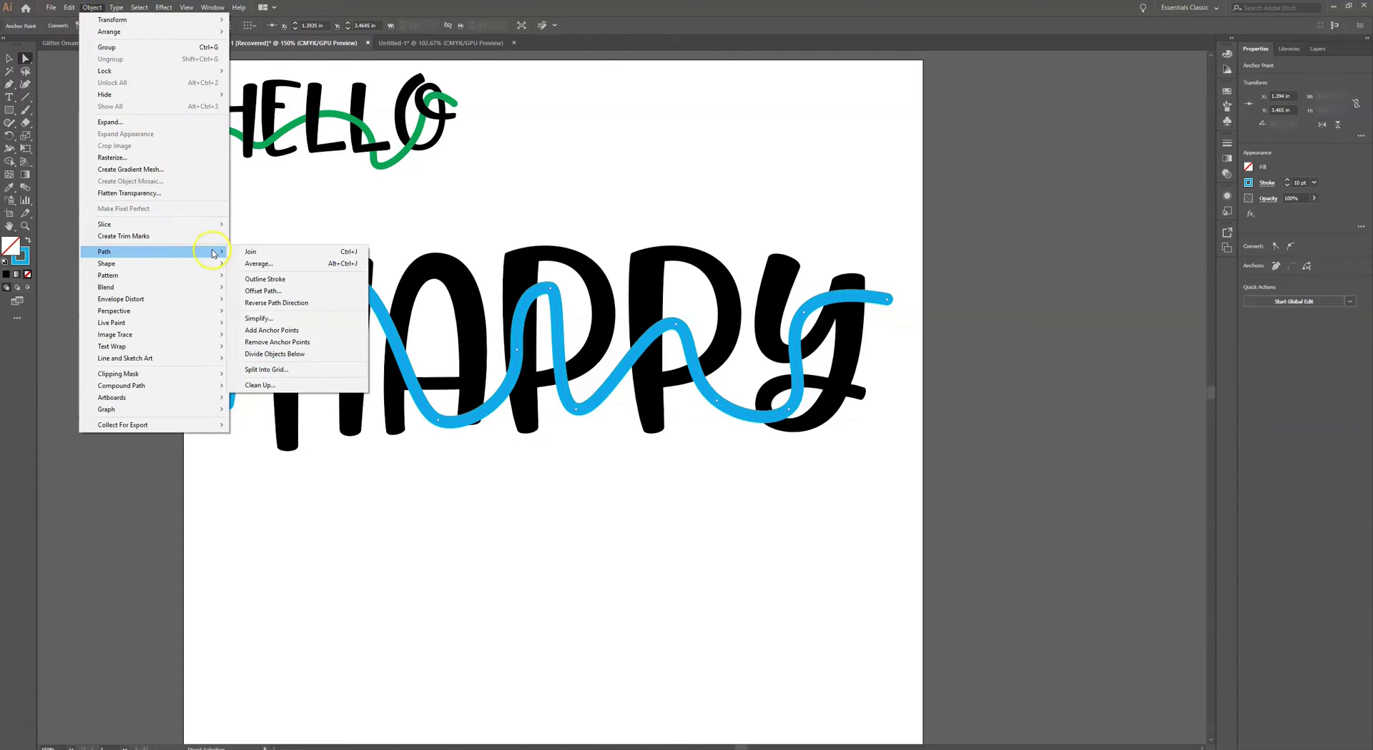
pyautogui.click(263, 279)
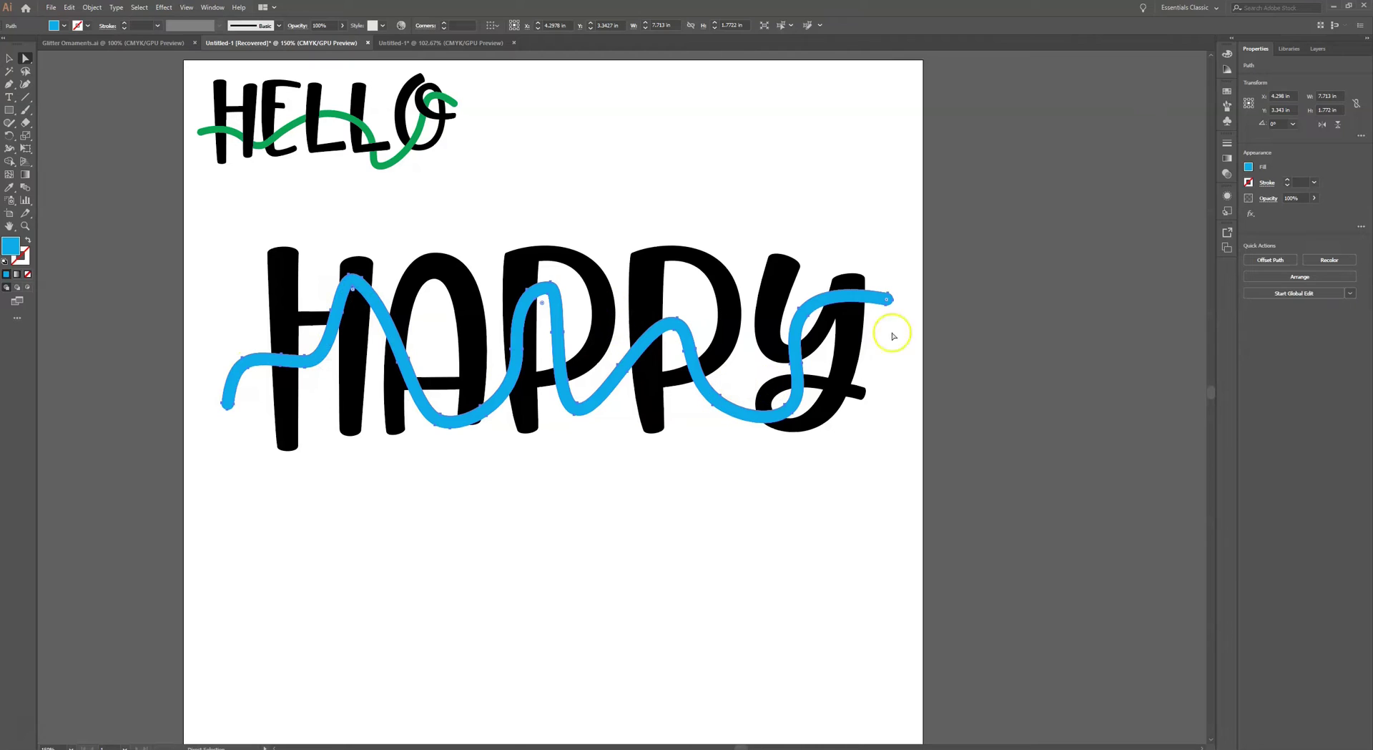
pyautogui.click(1317, 49)
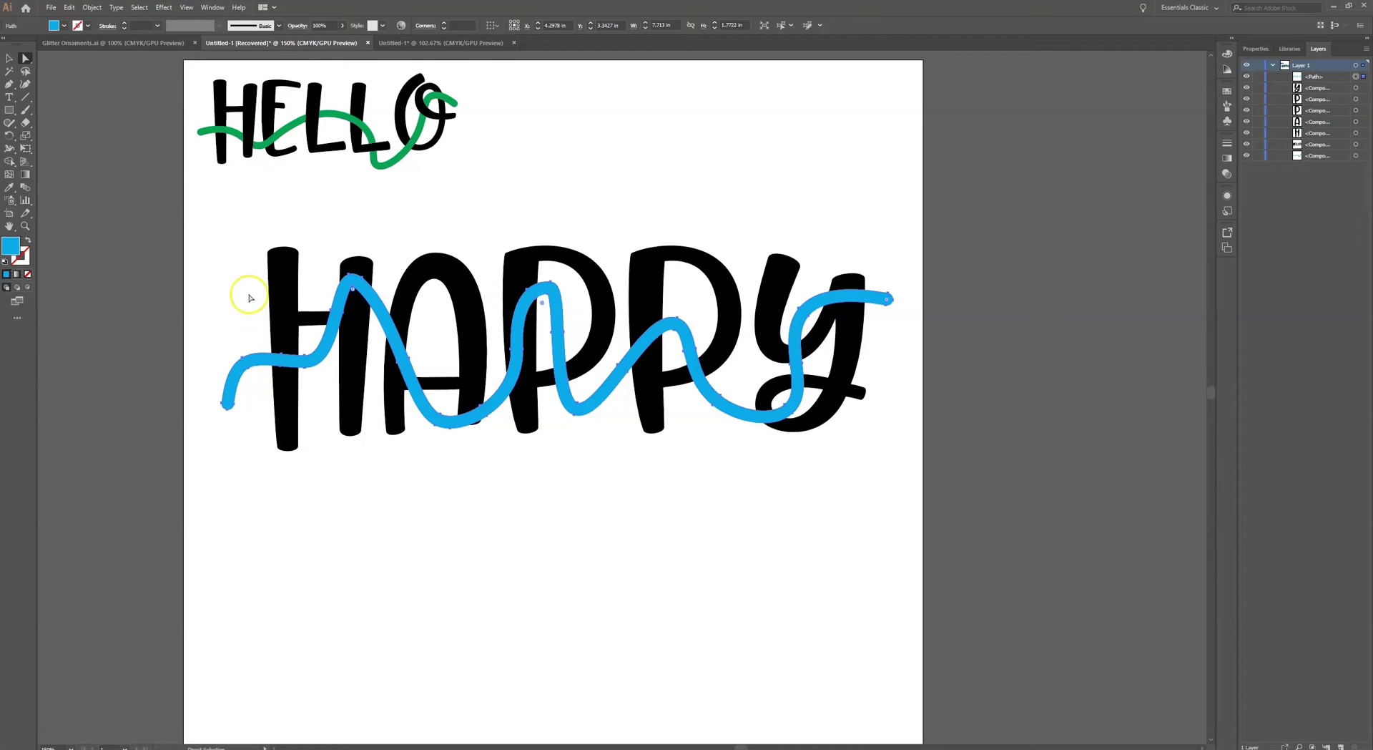
# Select the wave and all HAPPY letters and apply Pathfinder Divide
pyautogui.click(10, 58)
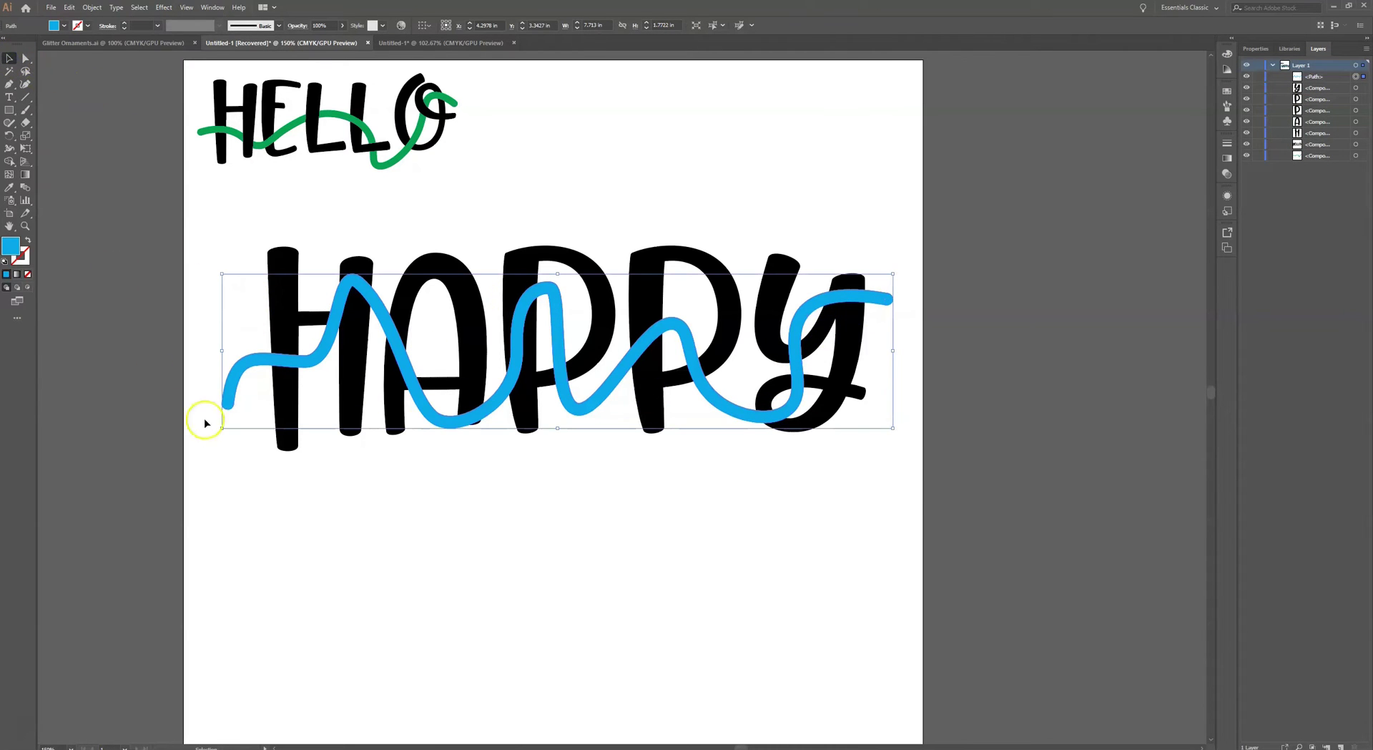
pyautogui.moveTo(203, 211); pyautogui.dragTo(923, 515)
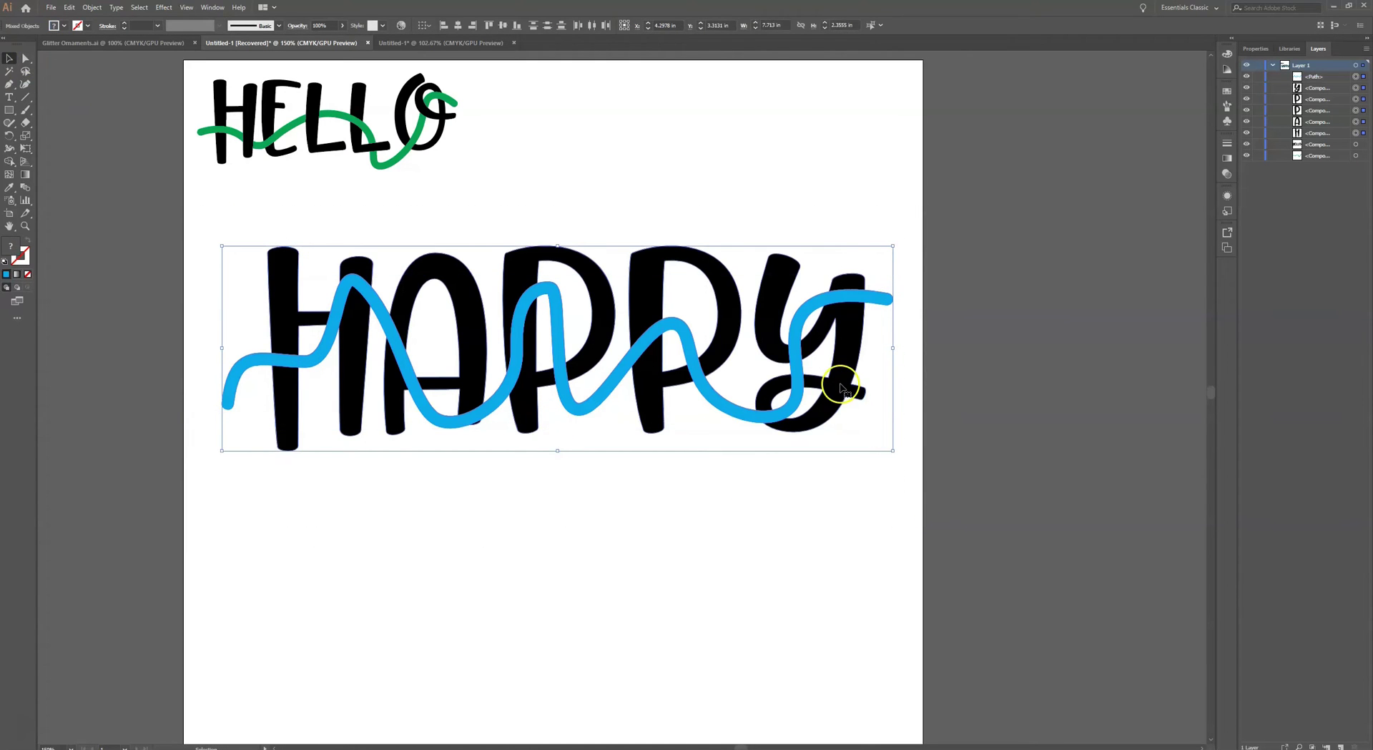
pyautogui.click(1251, 50)
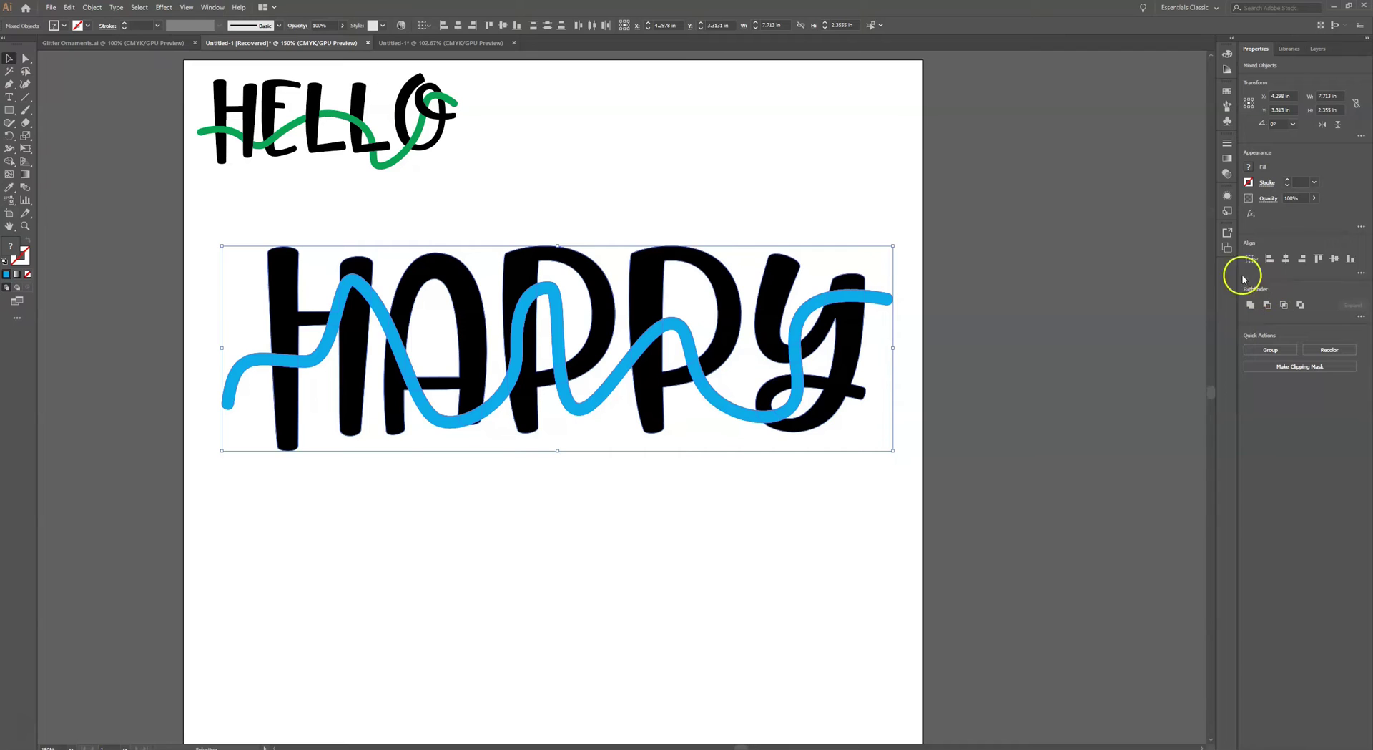
pyautogui.click(210, 8)
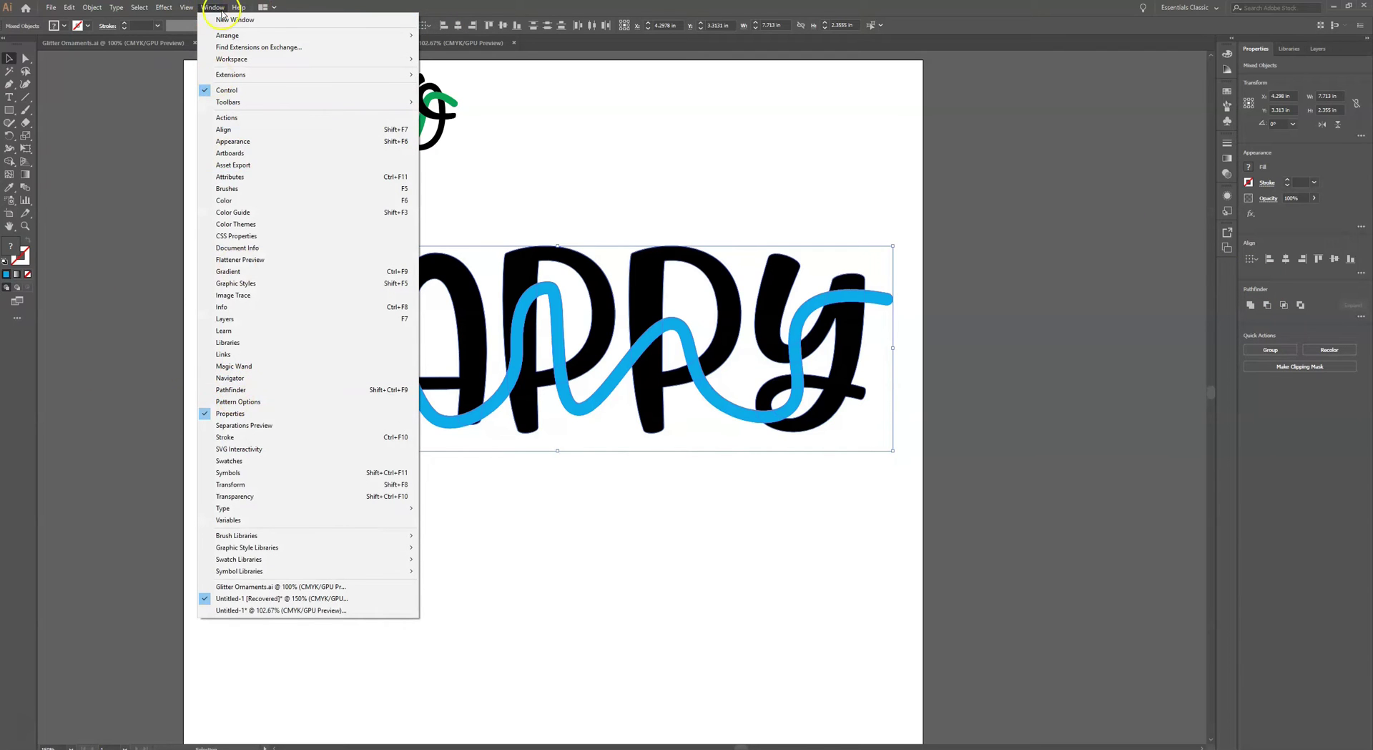
pyautogui.click(220, 9)
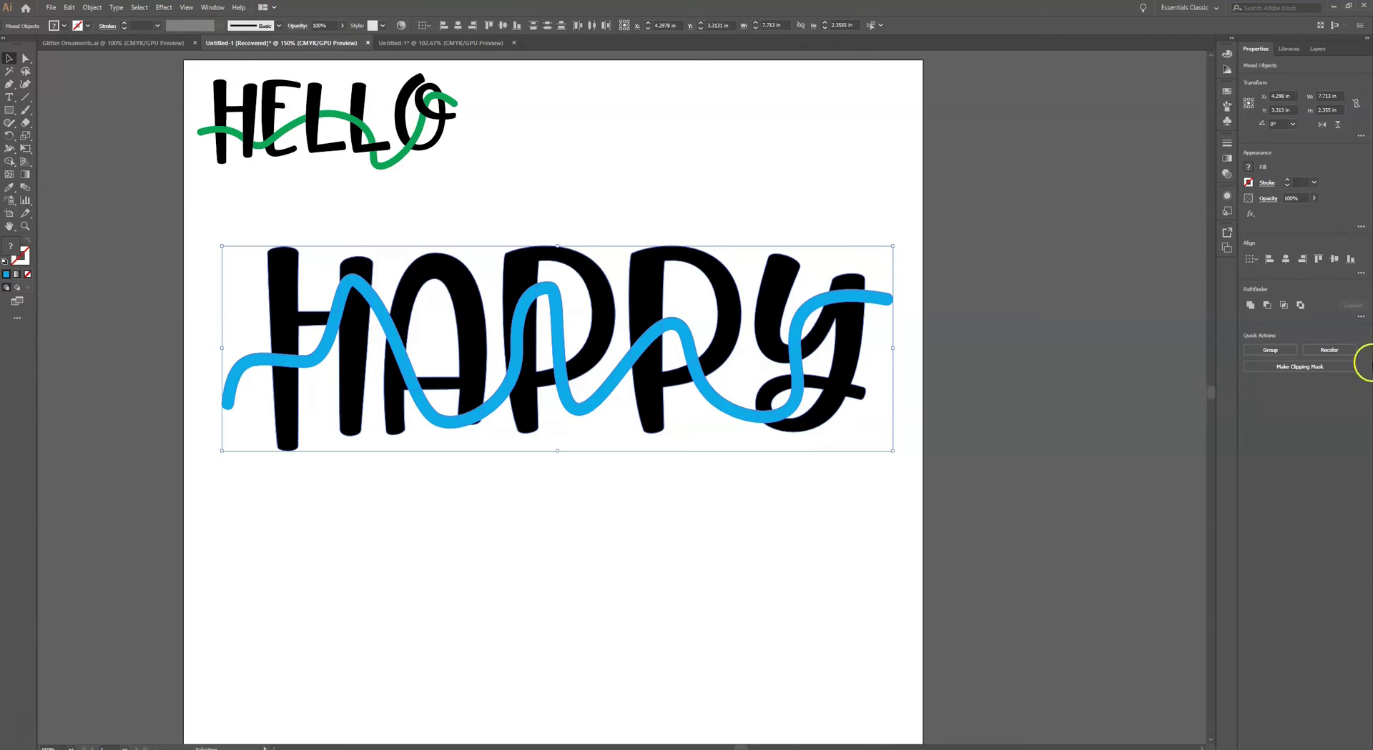
pyautogui.click(1360, 315)
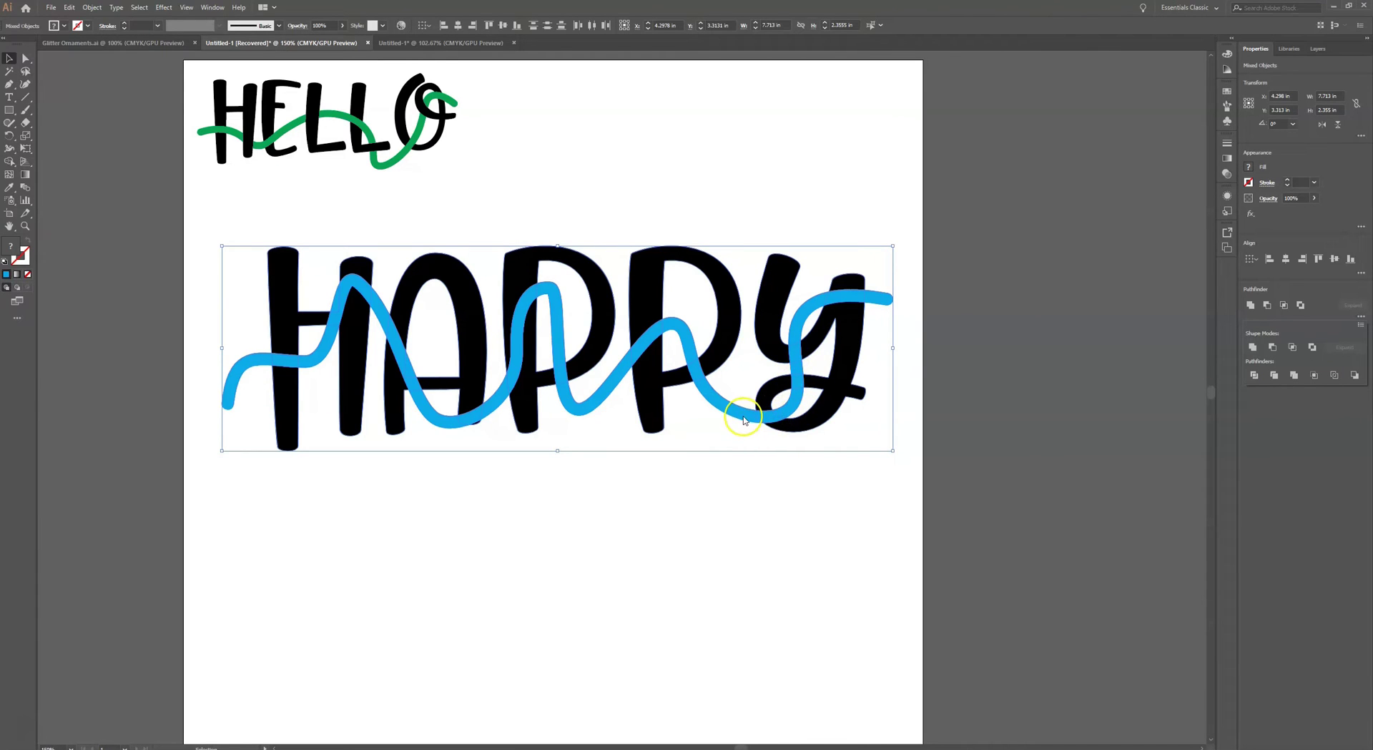
pyautogui.click(1256, 377)
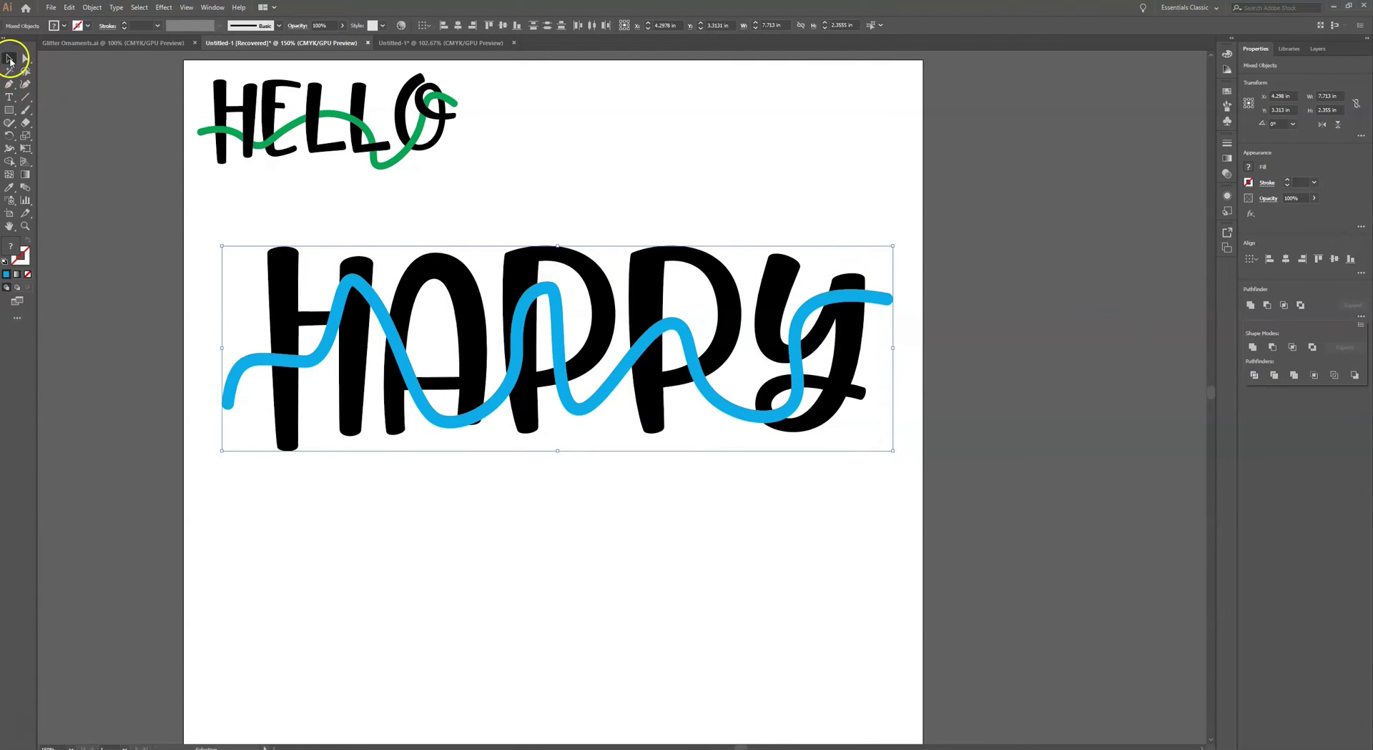
pyautogui.click(299, 481)
# Ungroup the divided artwork and delete the piece inside the A's counter
pyautogui.click(287, 427)
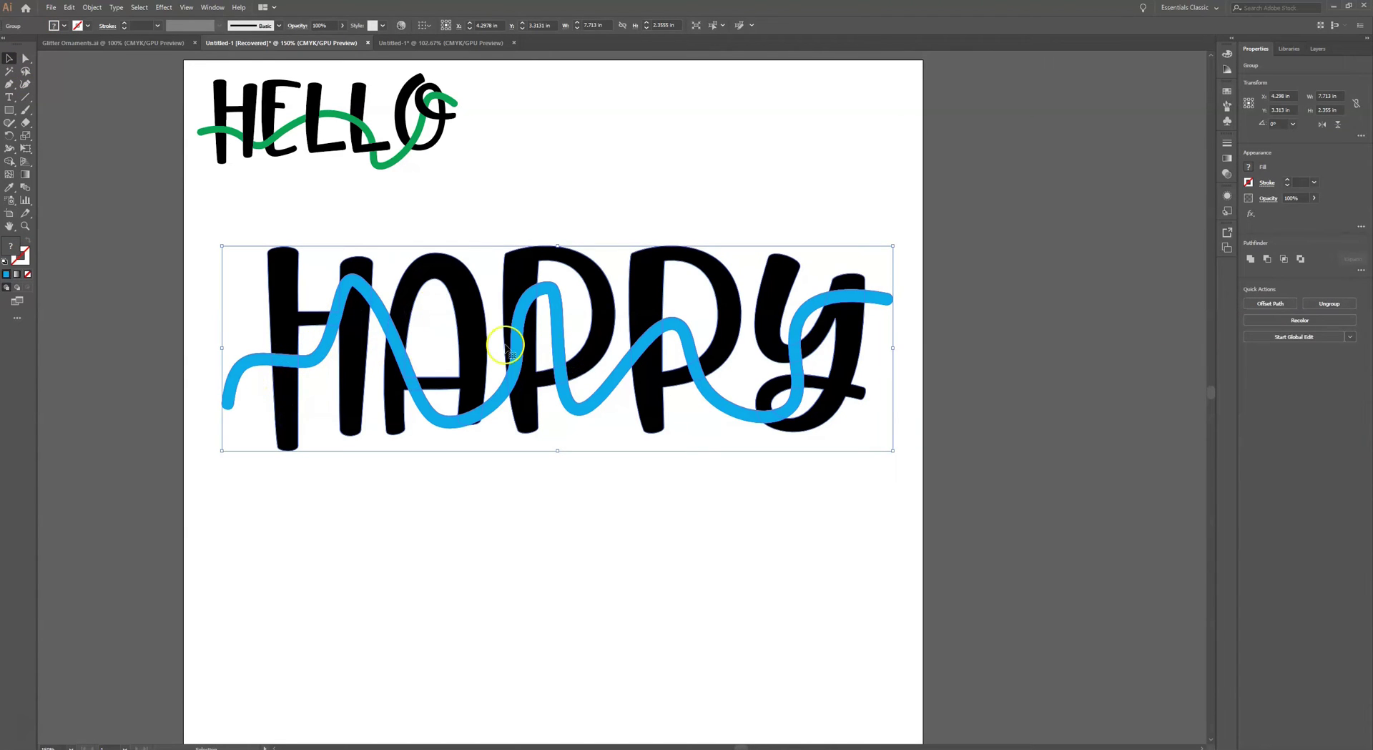
pyautogui.rightClick(525, 326)
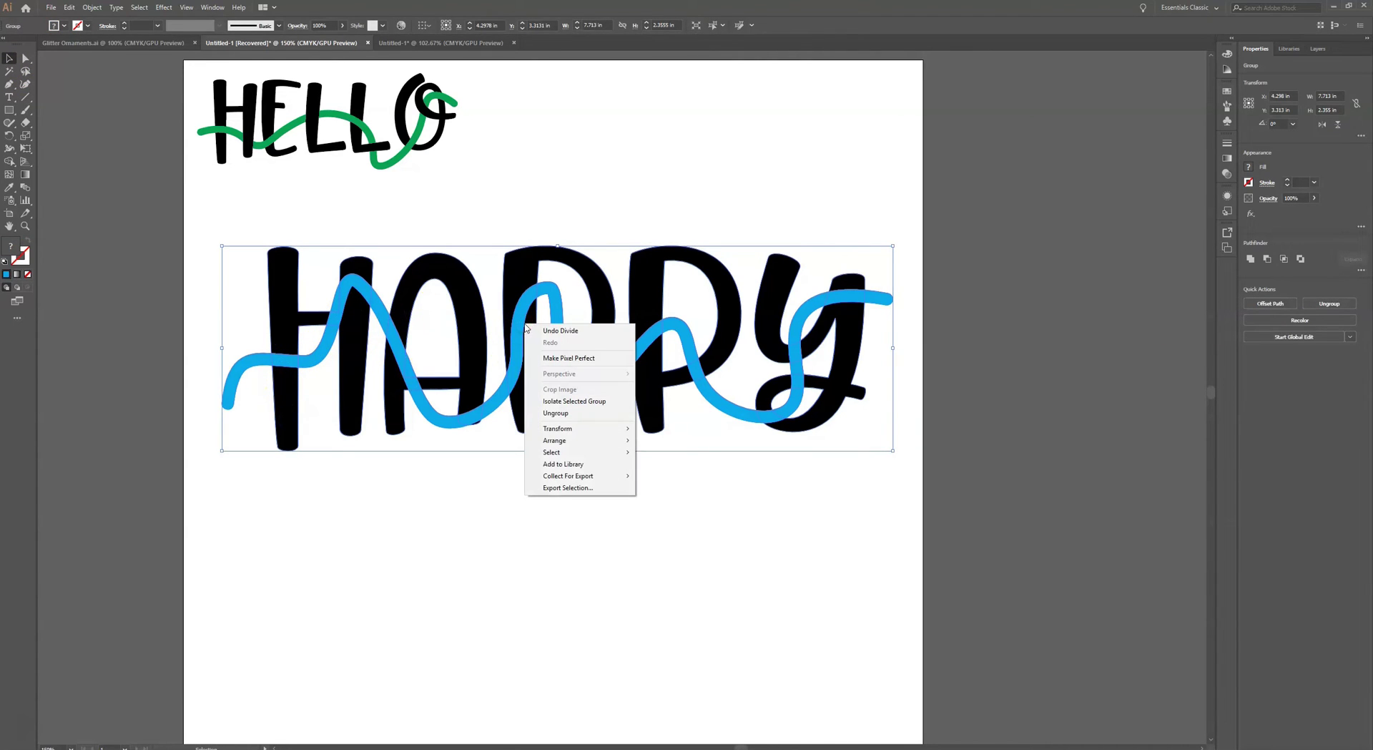
pyautogui.click(564, 412)
pyautogui.click(1318, 49)
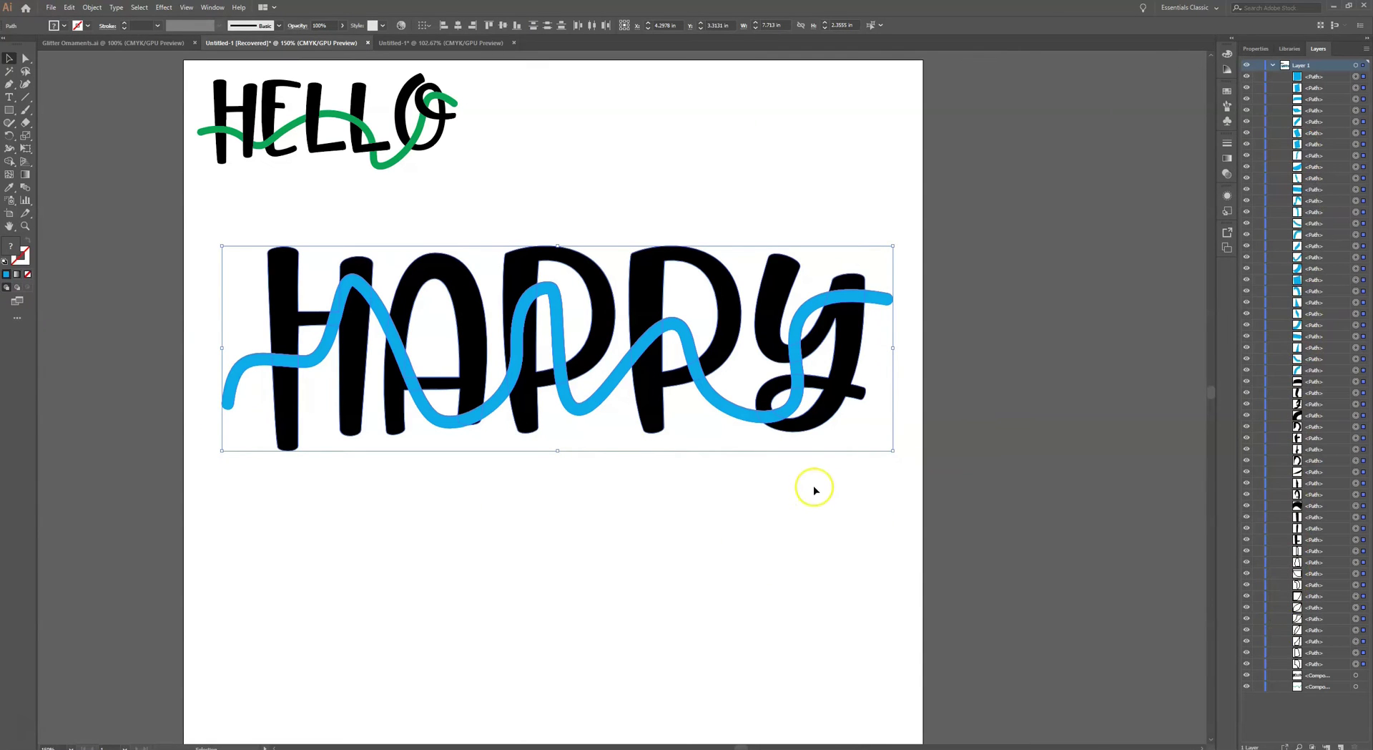
pyautogui.click(814, 490)
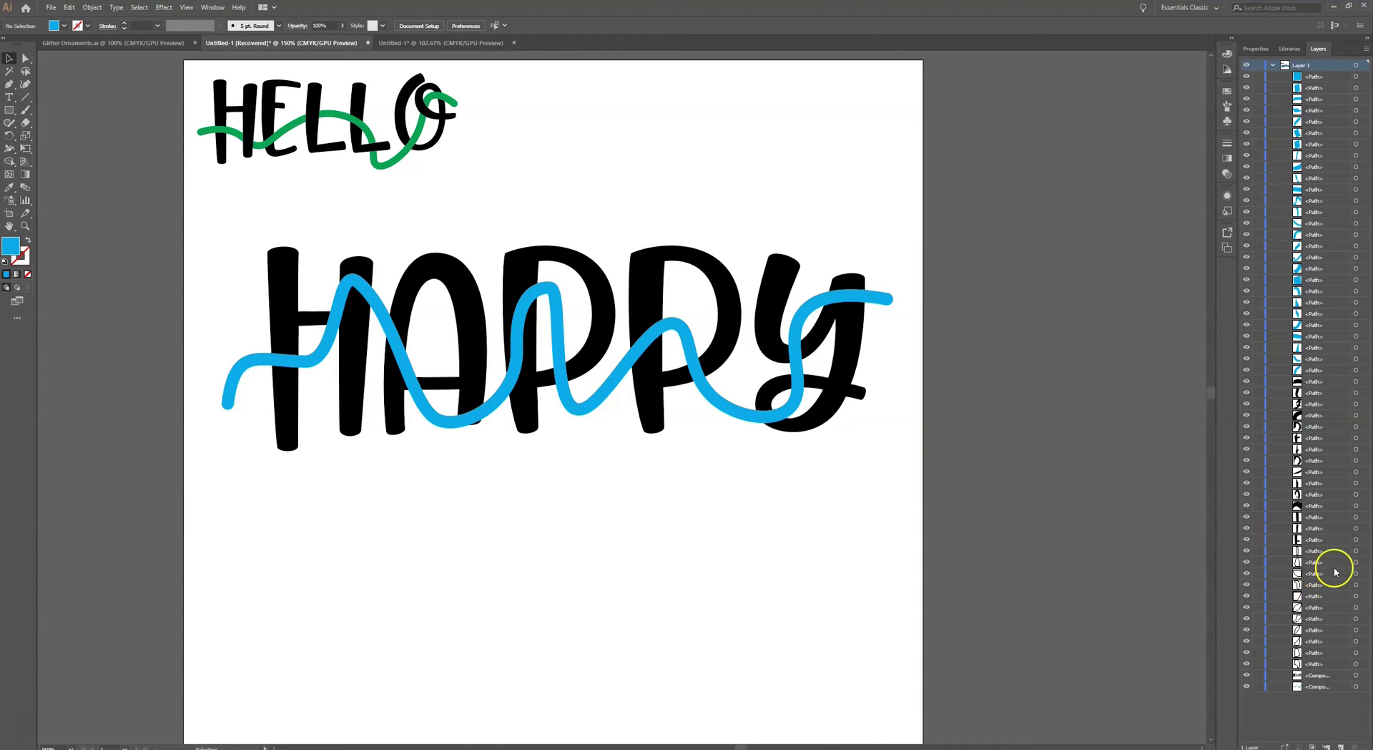
pyautogui.click(1356, 562)
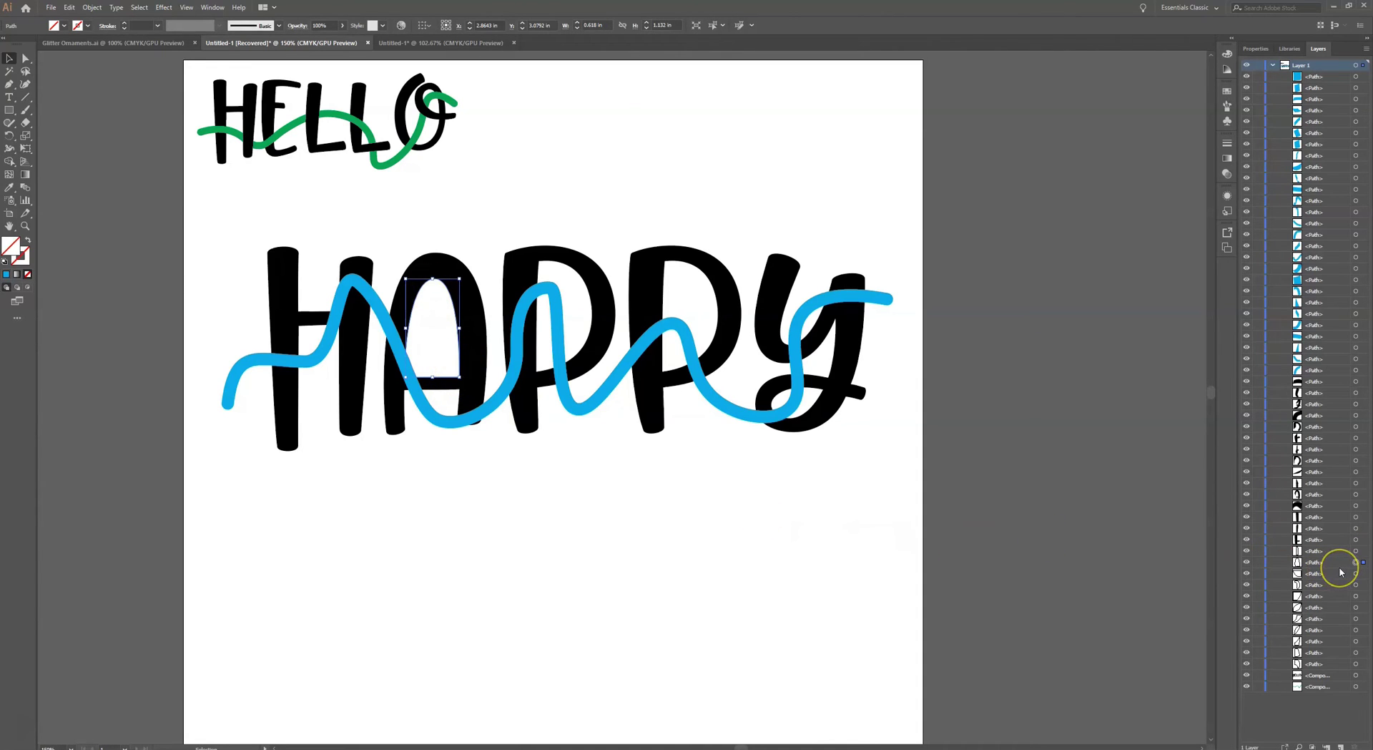
pyautogui.press('Delete')
# Delete several more leftover pieces via the Layers panel
pyautogui.click(1351, 542)
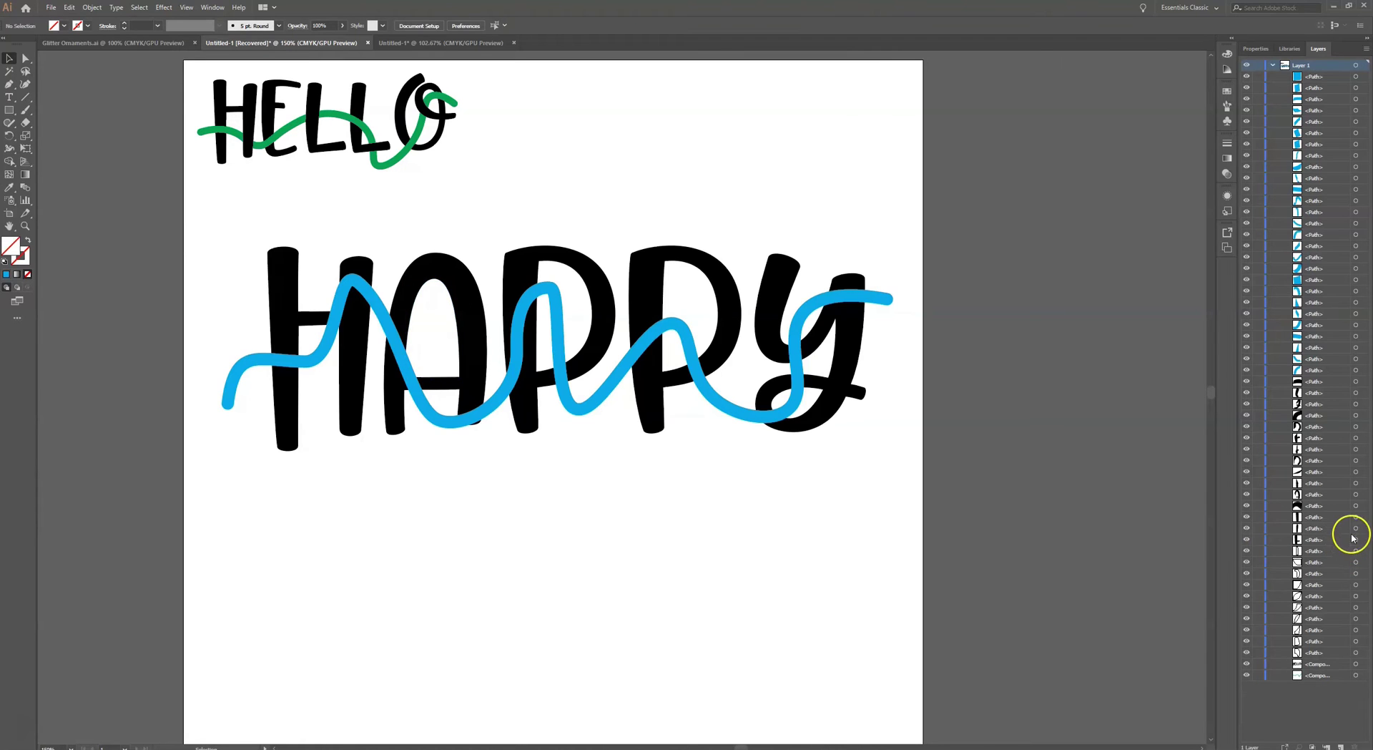
pyautogui.click(1356, 552)
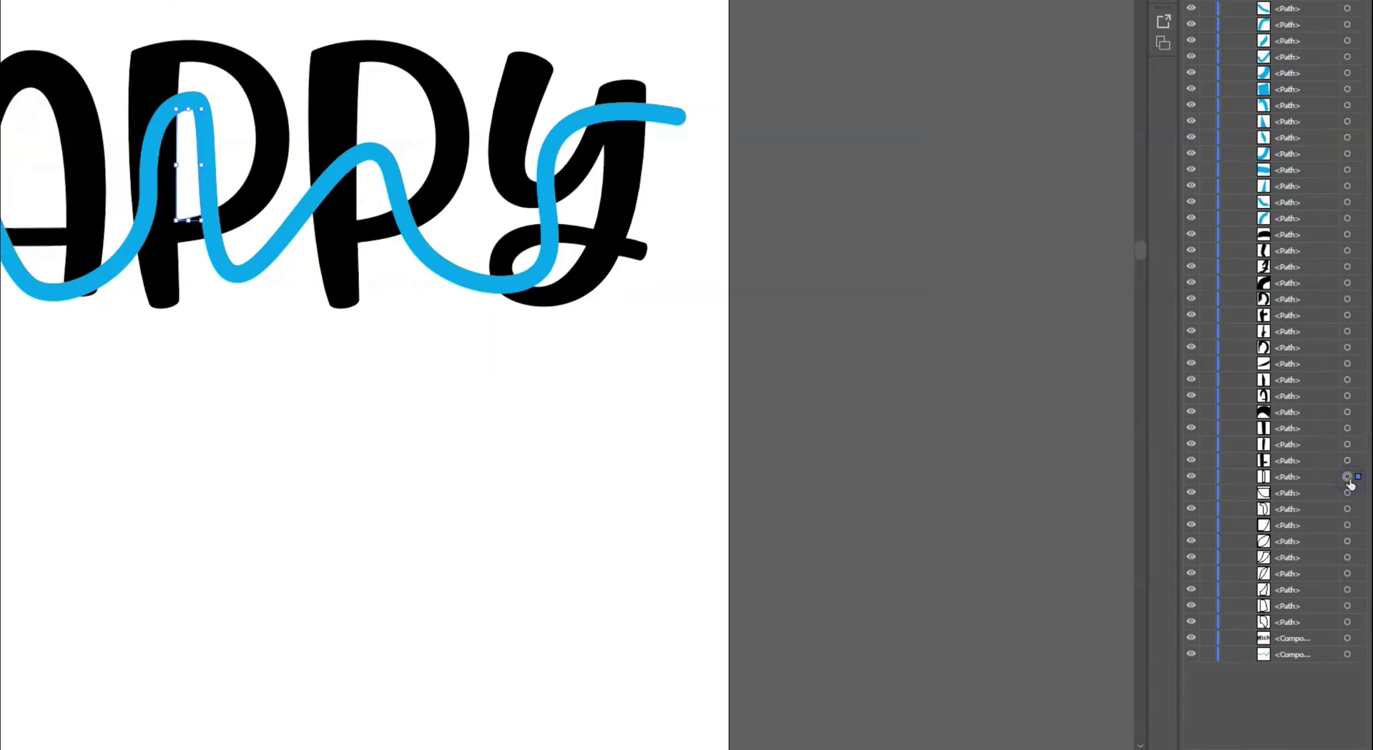
pyautogui.press('Delete')
pyautogui.click(1347, 493)
pyautogui.press('Delete')
pyautogui.click(1347, 479)
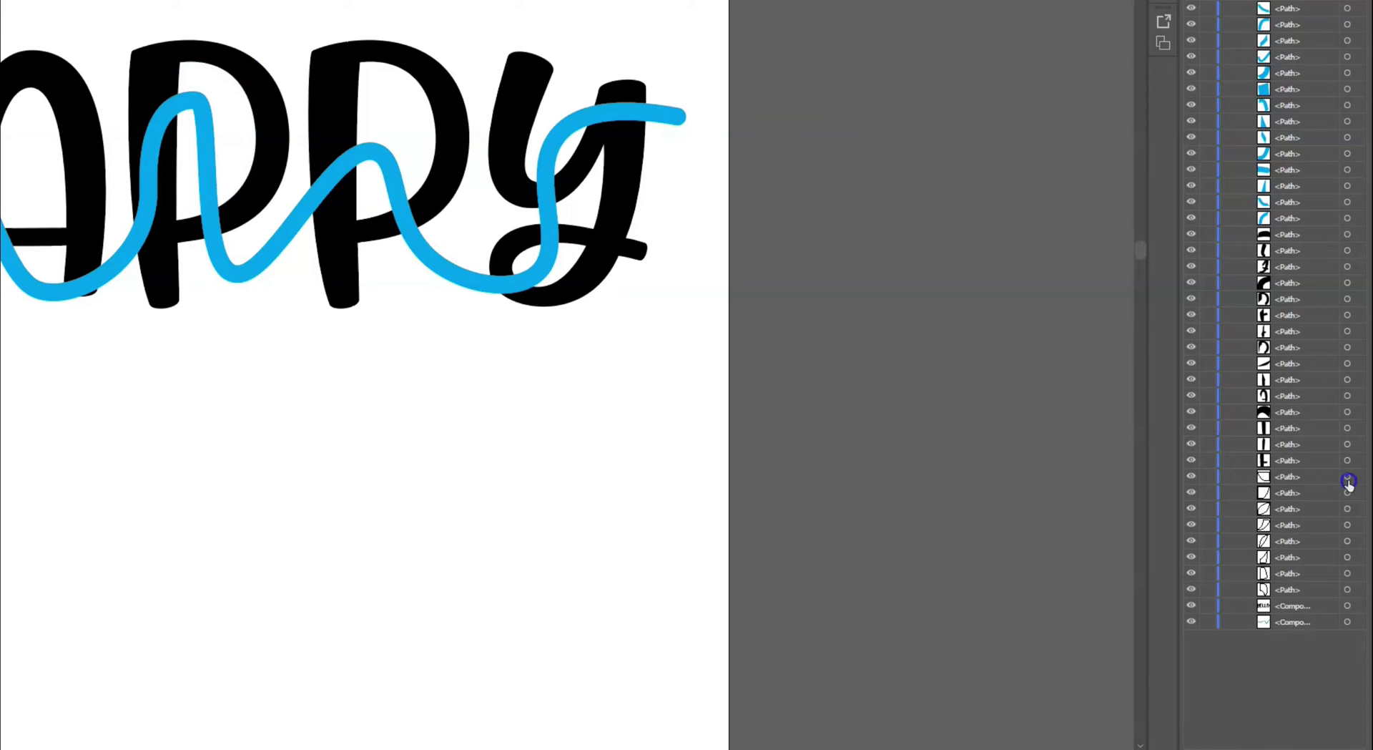
pyautogui.press('Delete')
pyautogui.click(1348, 495)
pyautogui.press('Delete')
# Delete the remaining leftover pieces, ending with the one on the P
pyautogui.click(1348, 477)
pyautogui.press('Delete')
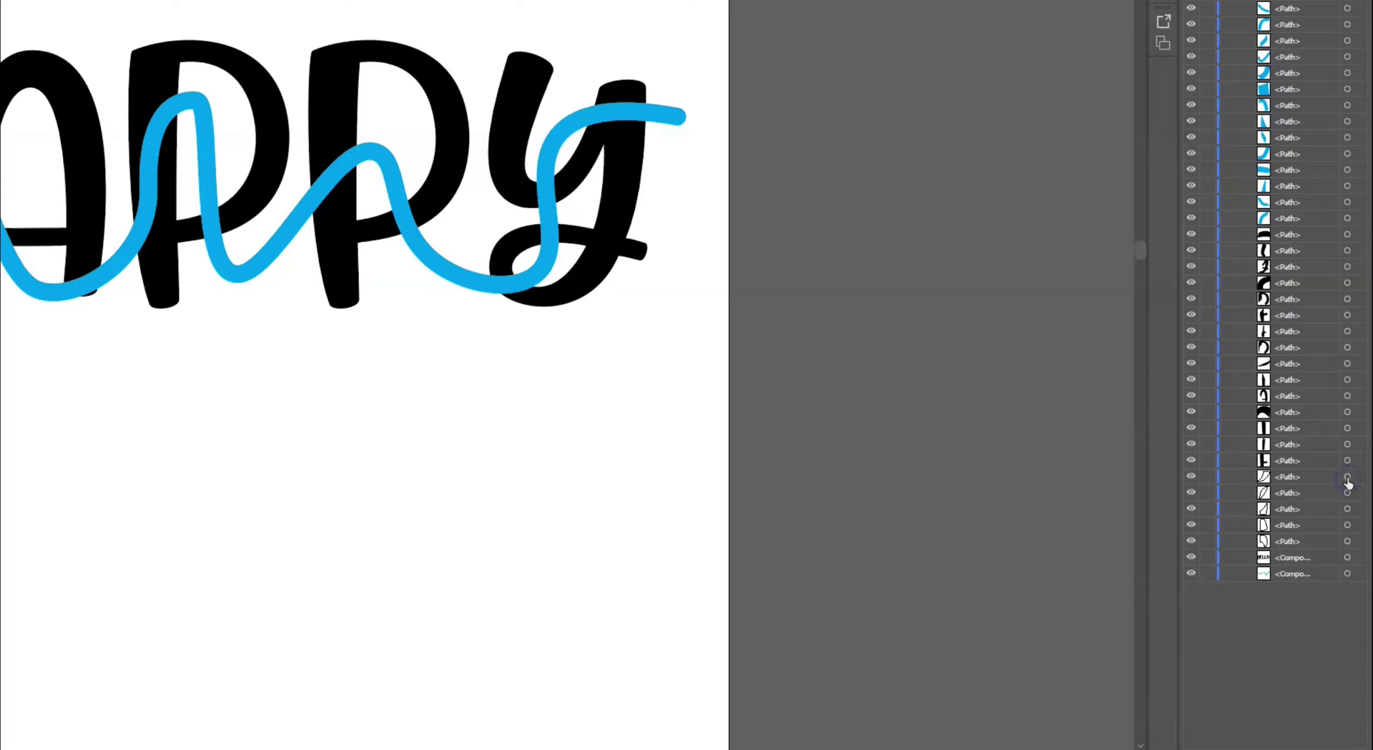
pyautogui.click(1347, 494)
pyautogui.press('Delete')
pyautogui.click(1348, 479)
pyautogui.press('Delete')
pyautogui.click(1347, 479)
pyautogui.press('Delete')
pyautogui.click(1348, 494)
pyautogui.press('Delete')
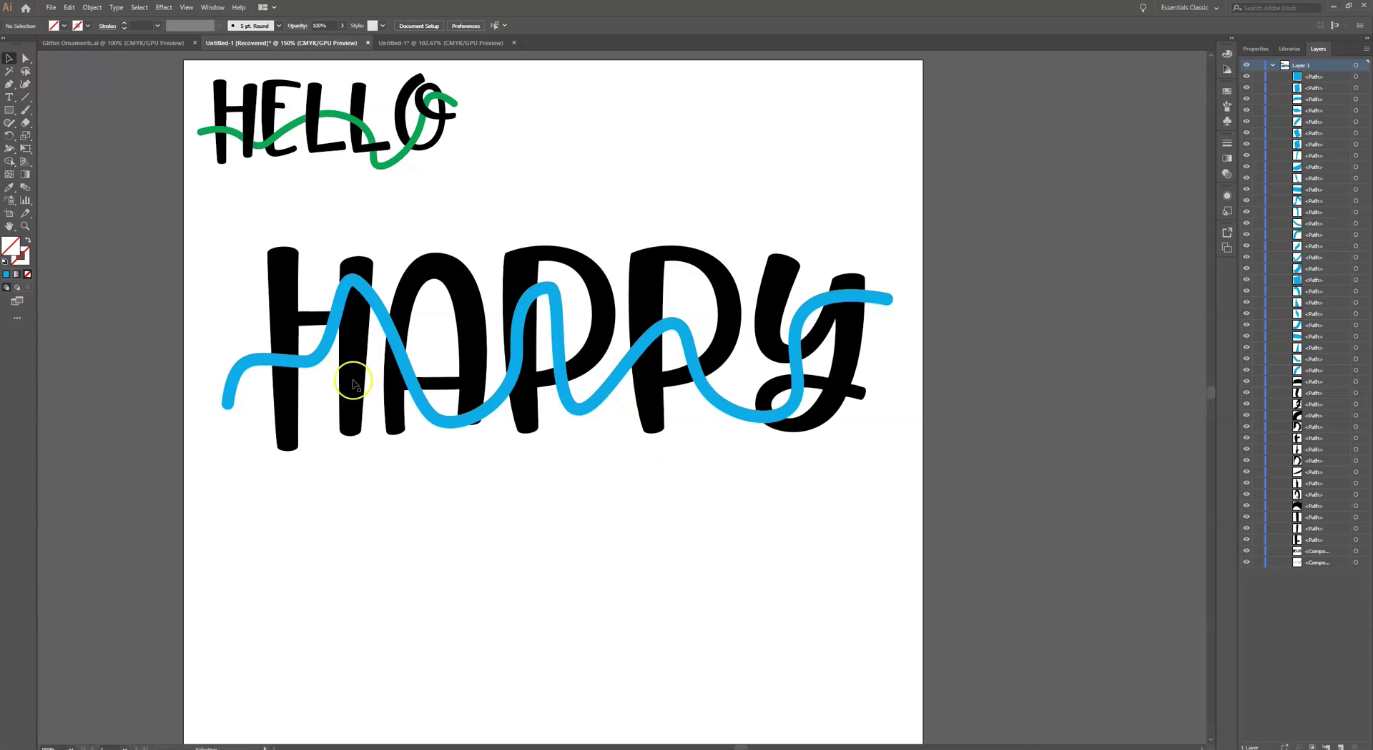
# Fill the wave pieces crossing the H's left and right stems black
pyautogui.click(1255, 48)
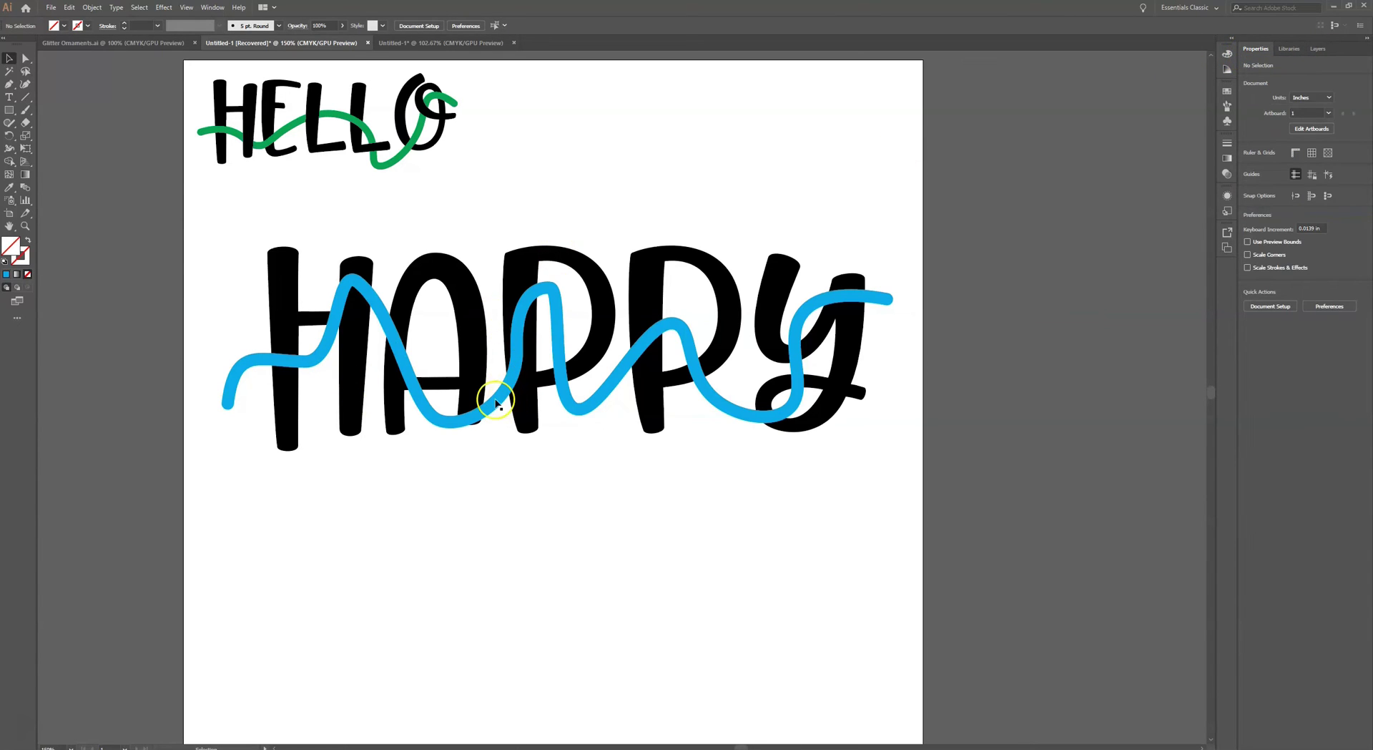
pyautogui.click(283, 365)
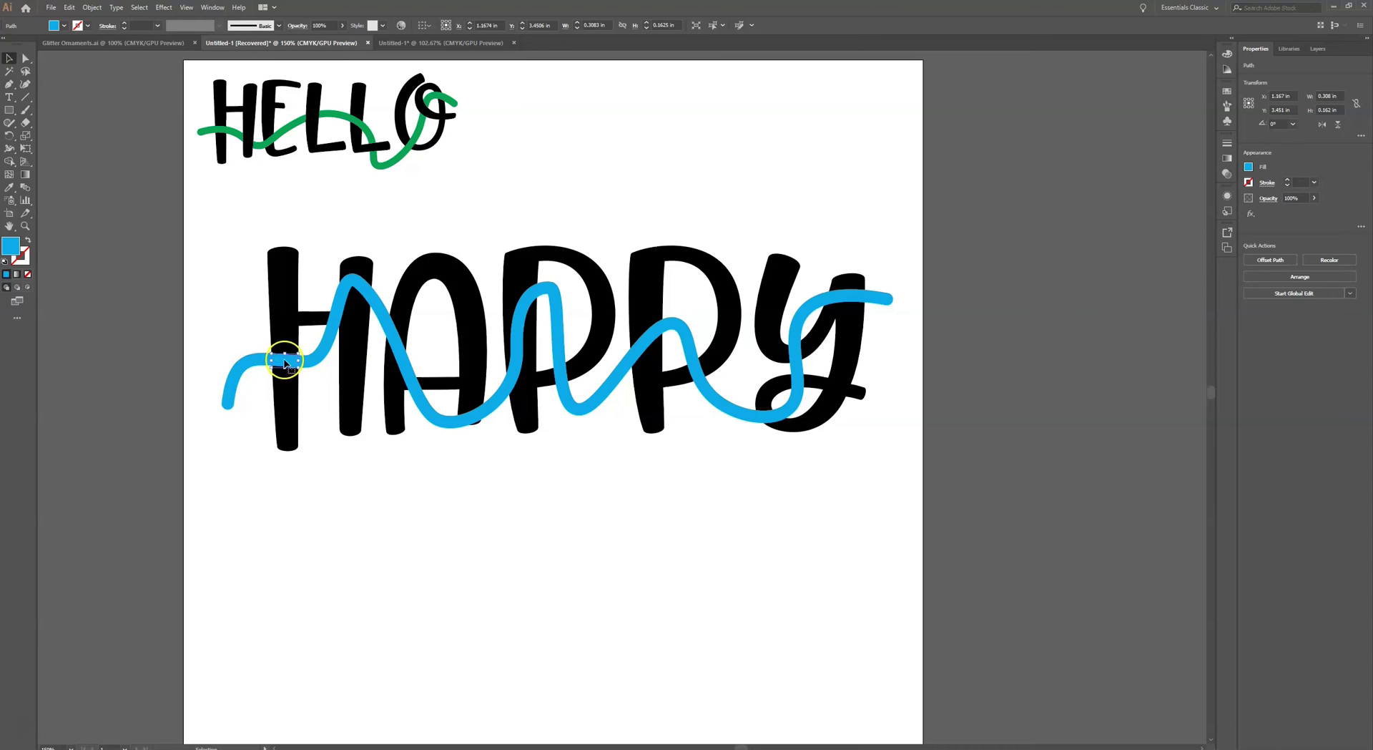
pyautogui.click(1249, 167)
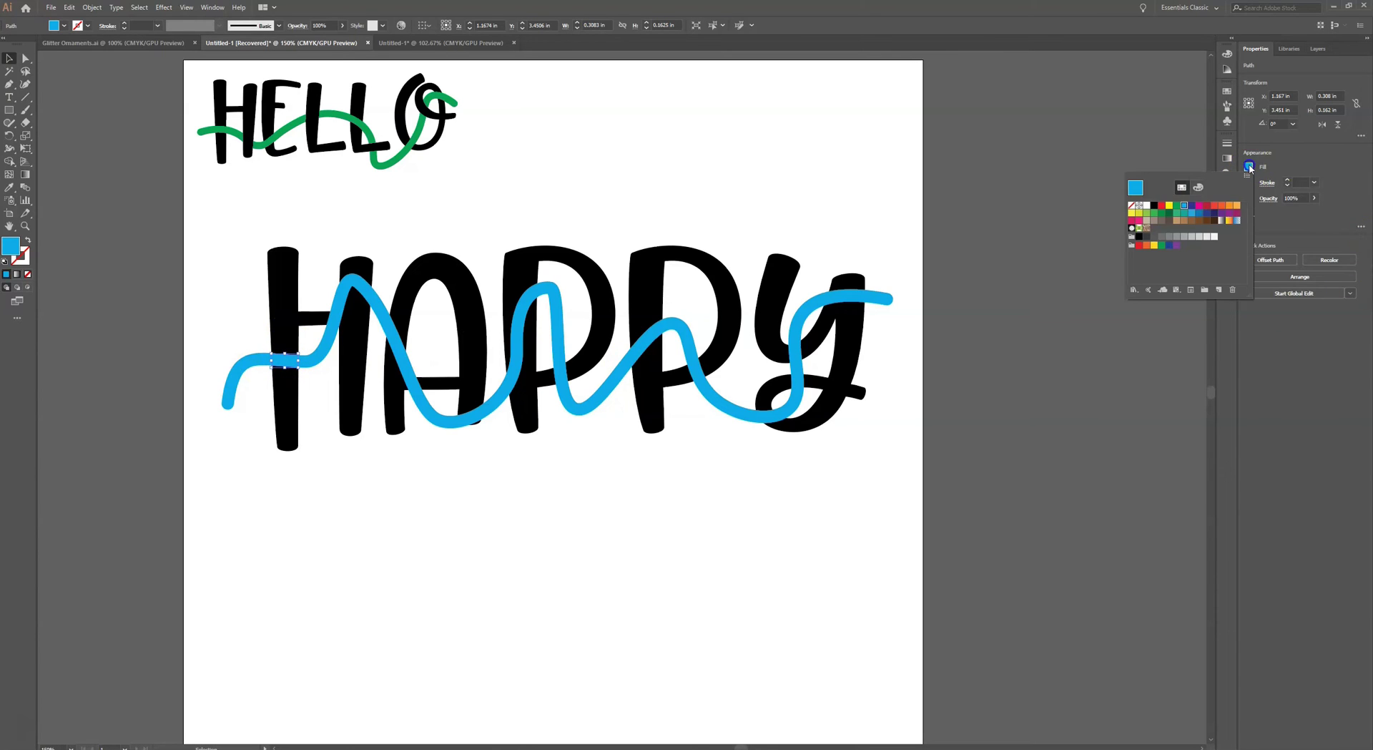
pyautogui.click(1154, 206)
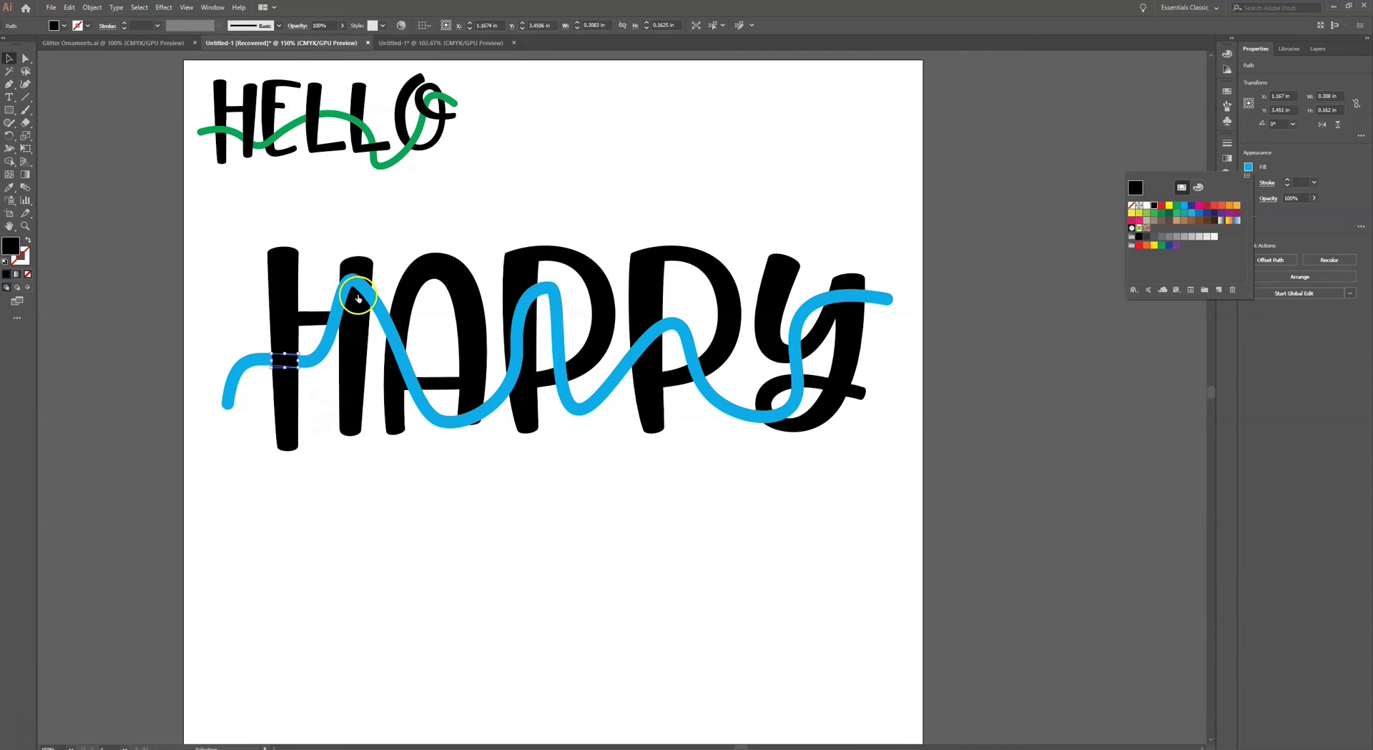
pyautogui.click(361, 287)
pyautogui.click(361, 288)
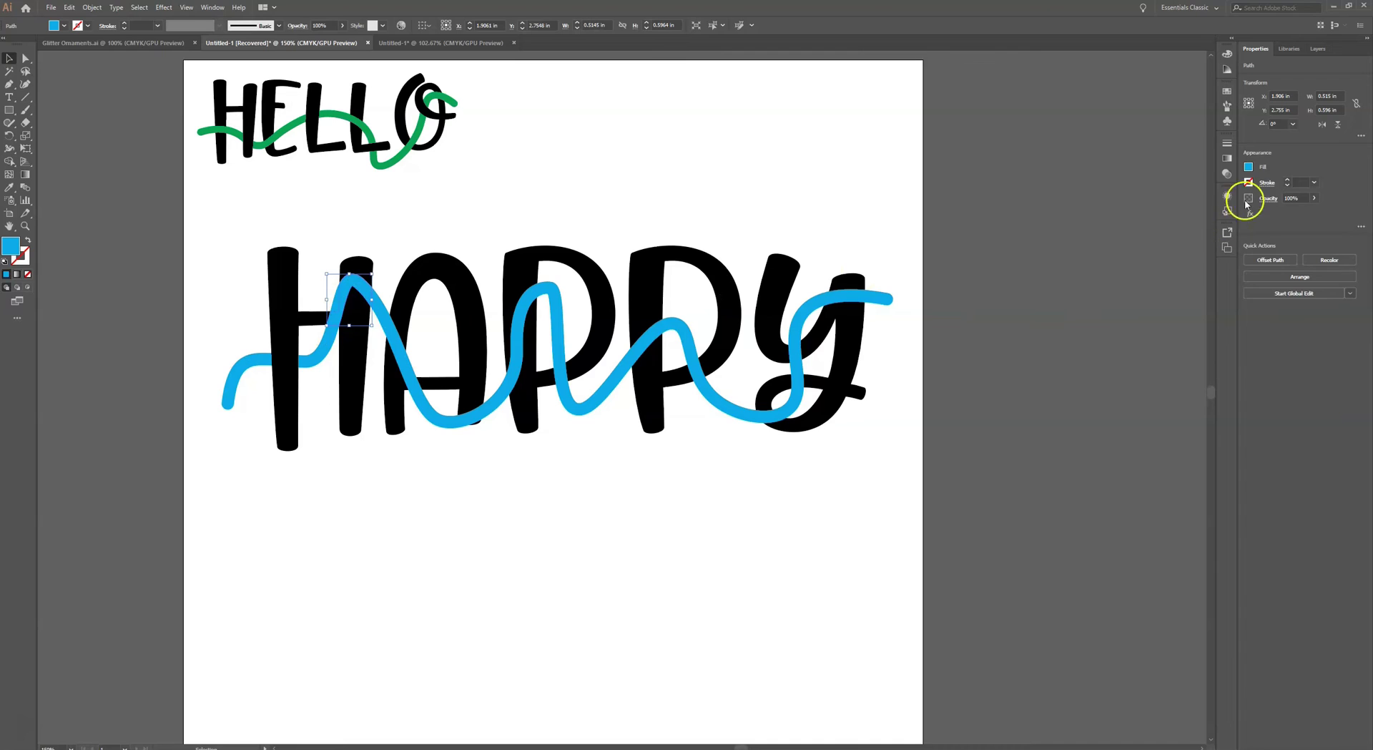
pyautogui.click(1249, 167)
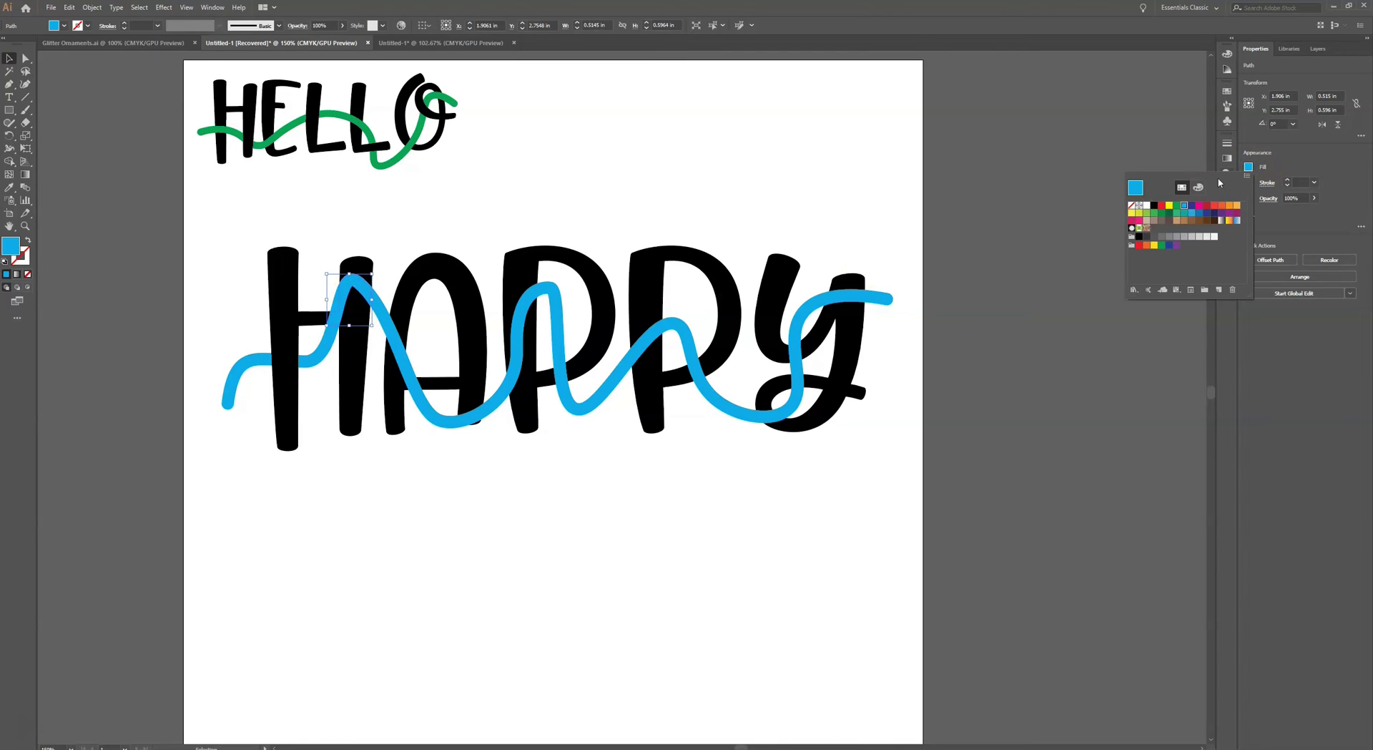
pyautogui.click(1155, 206)
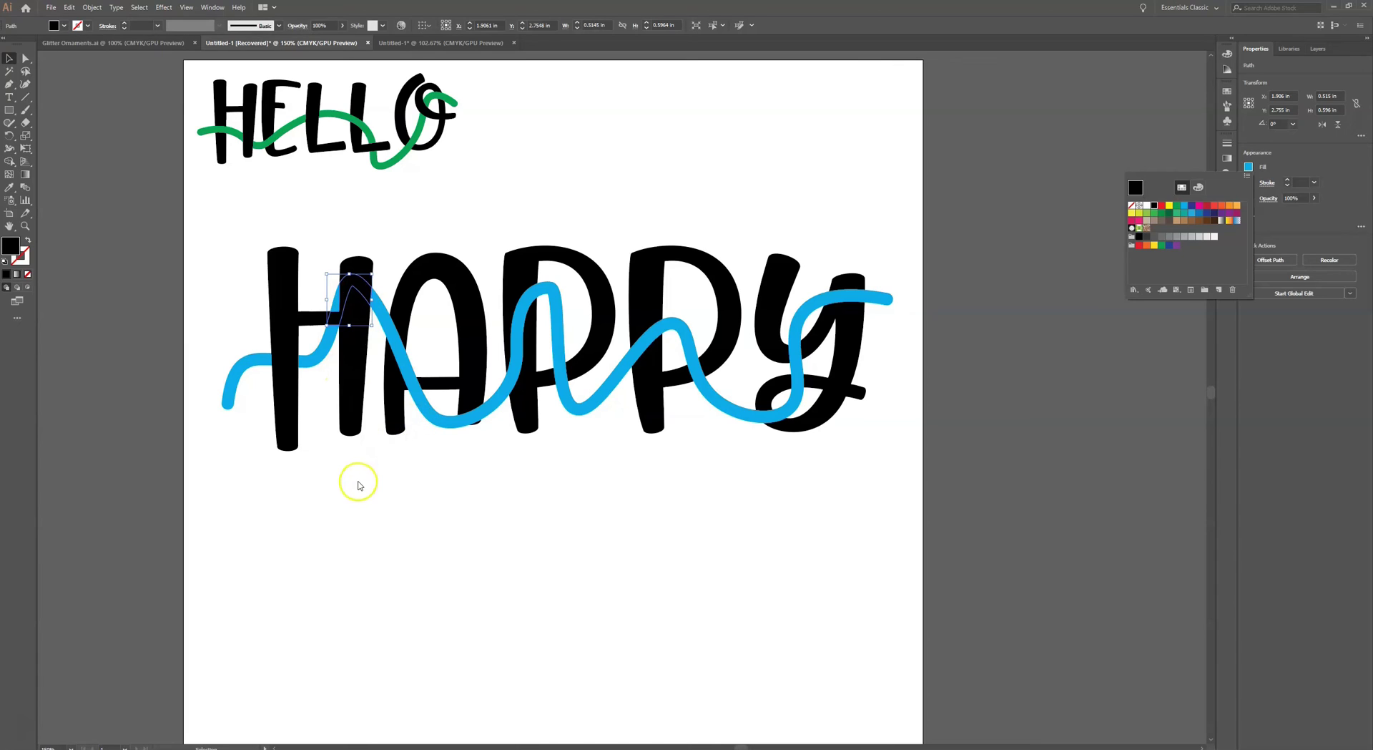
pyautogui.click(359, 482)
# Restore the piece on the H's left stem to the wave's blue with the Eyedropper
pyautogui.click(361, 479)
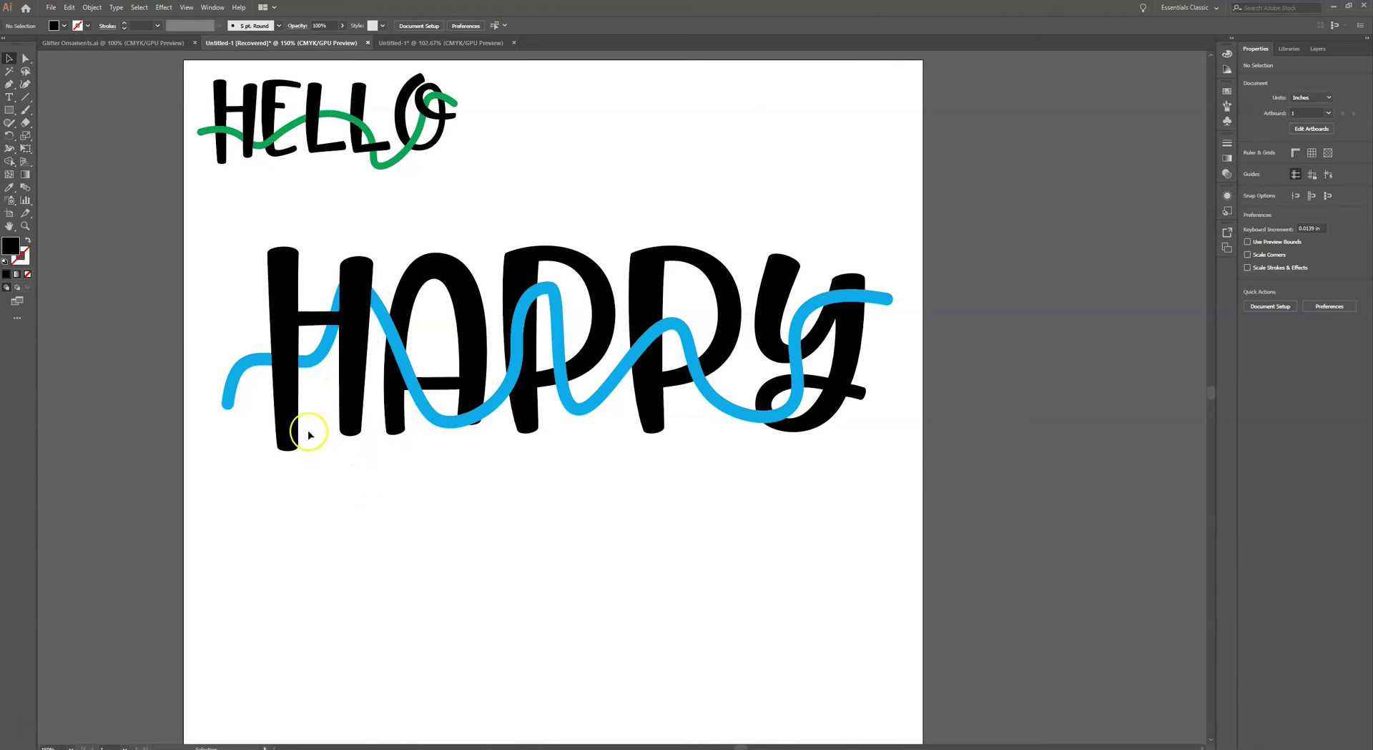
pyautogui.click(287, 362)
pyautogui.click(10, 188)
pyautogui.click(264, 353)
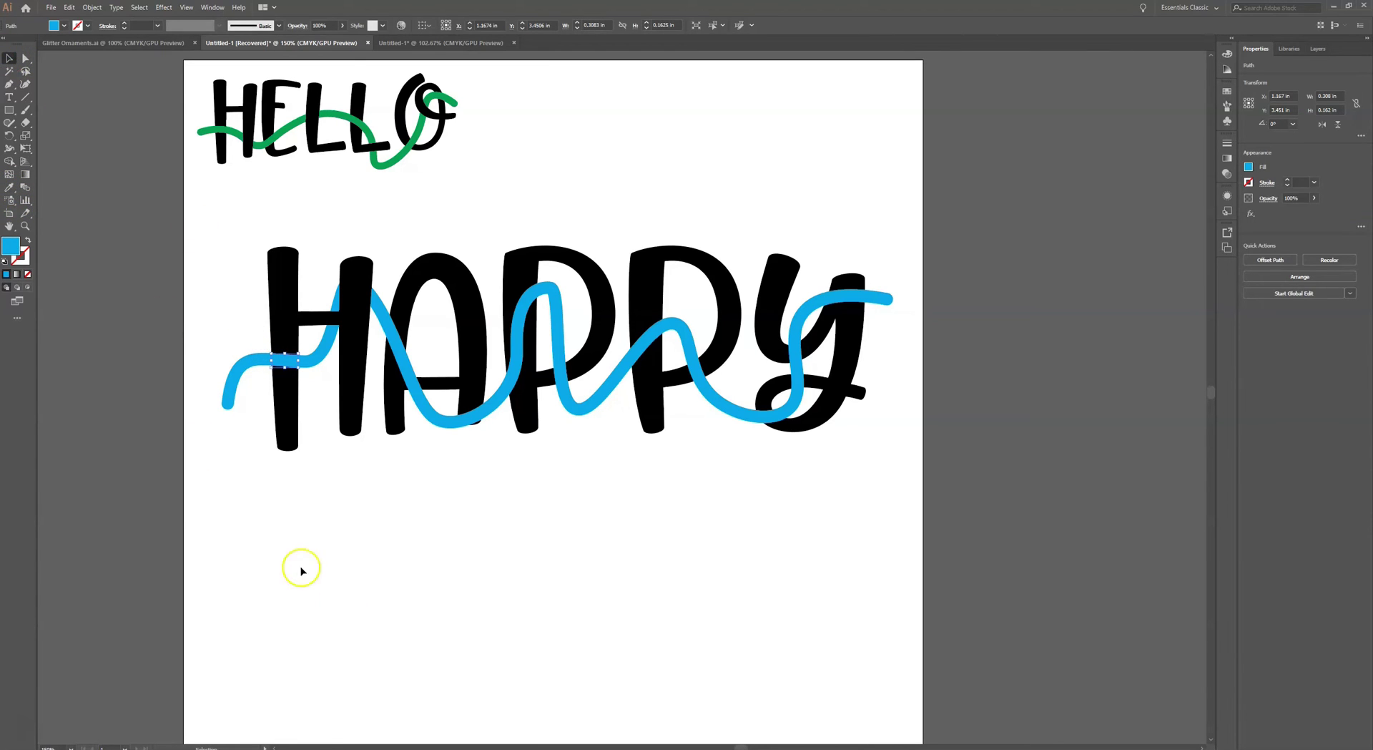
pyautogui.click(352, 560)
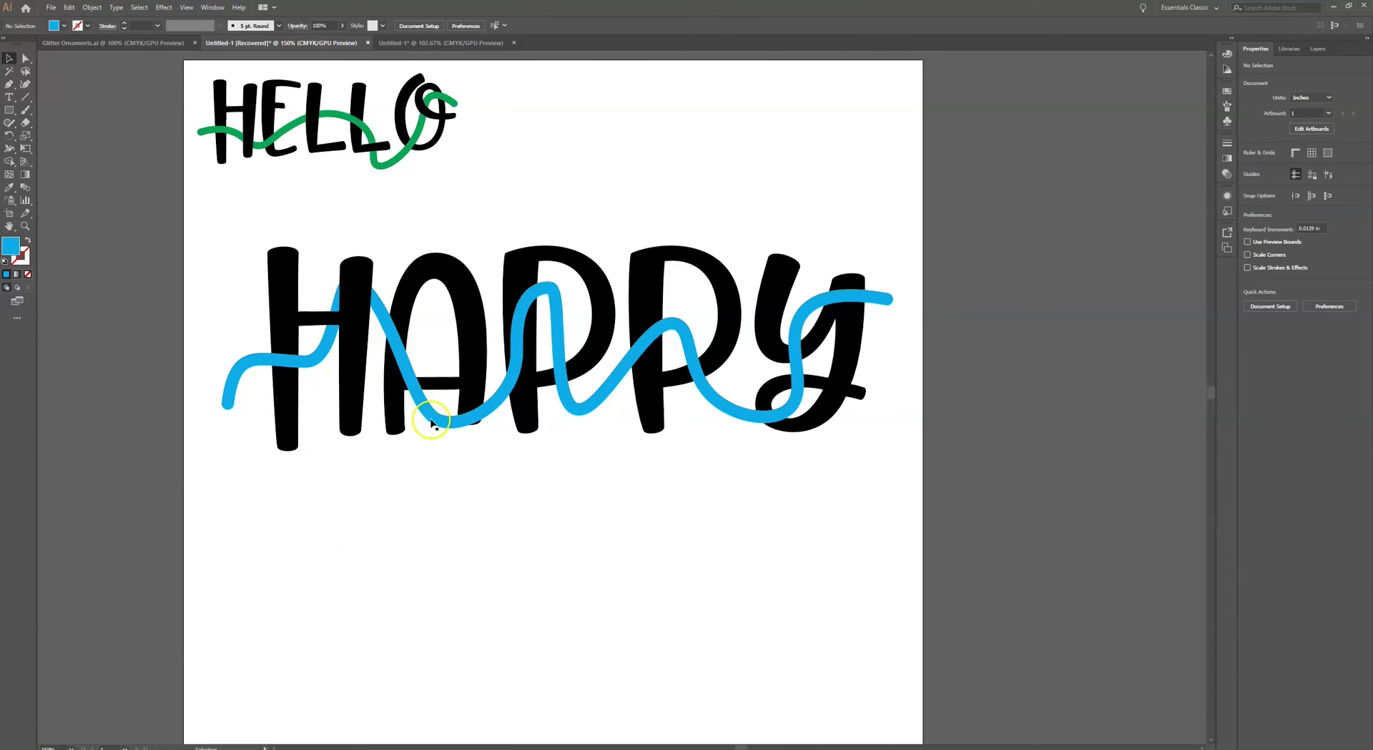
# Fill the wave pieces at the A's bottom and crossing the first P black
pyautogui.click(472, 419)
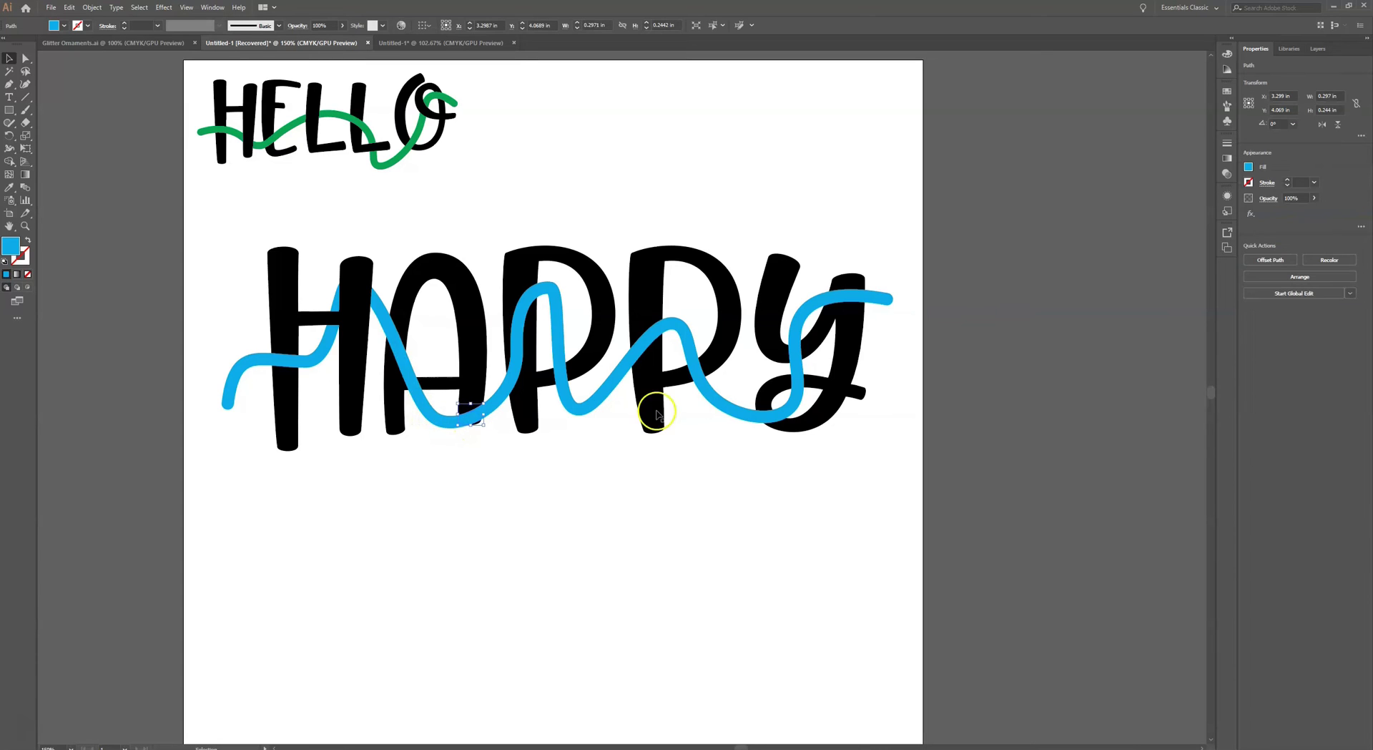
pyautogui.click(1248, 167)
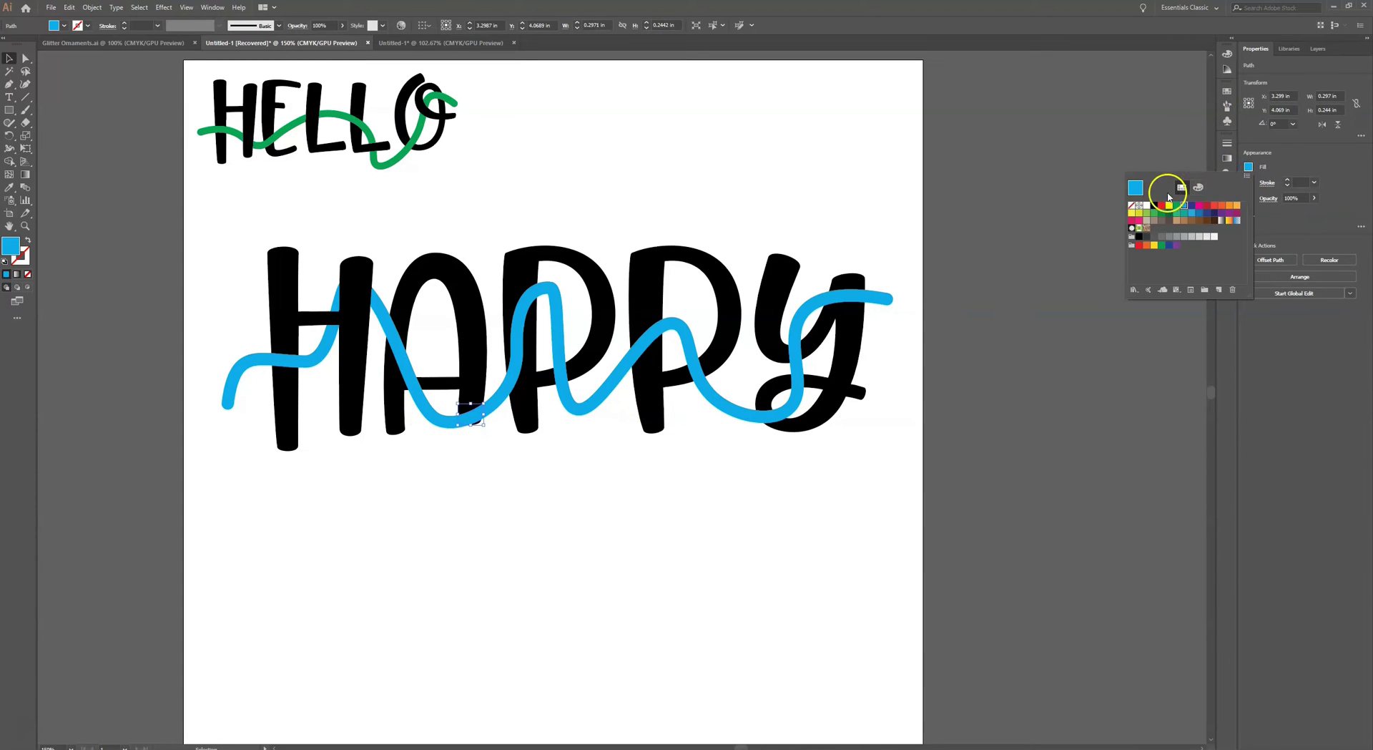
pyautogui.click(1153, 205)
pyautogui.click(614, 453)
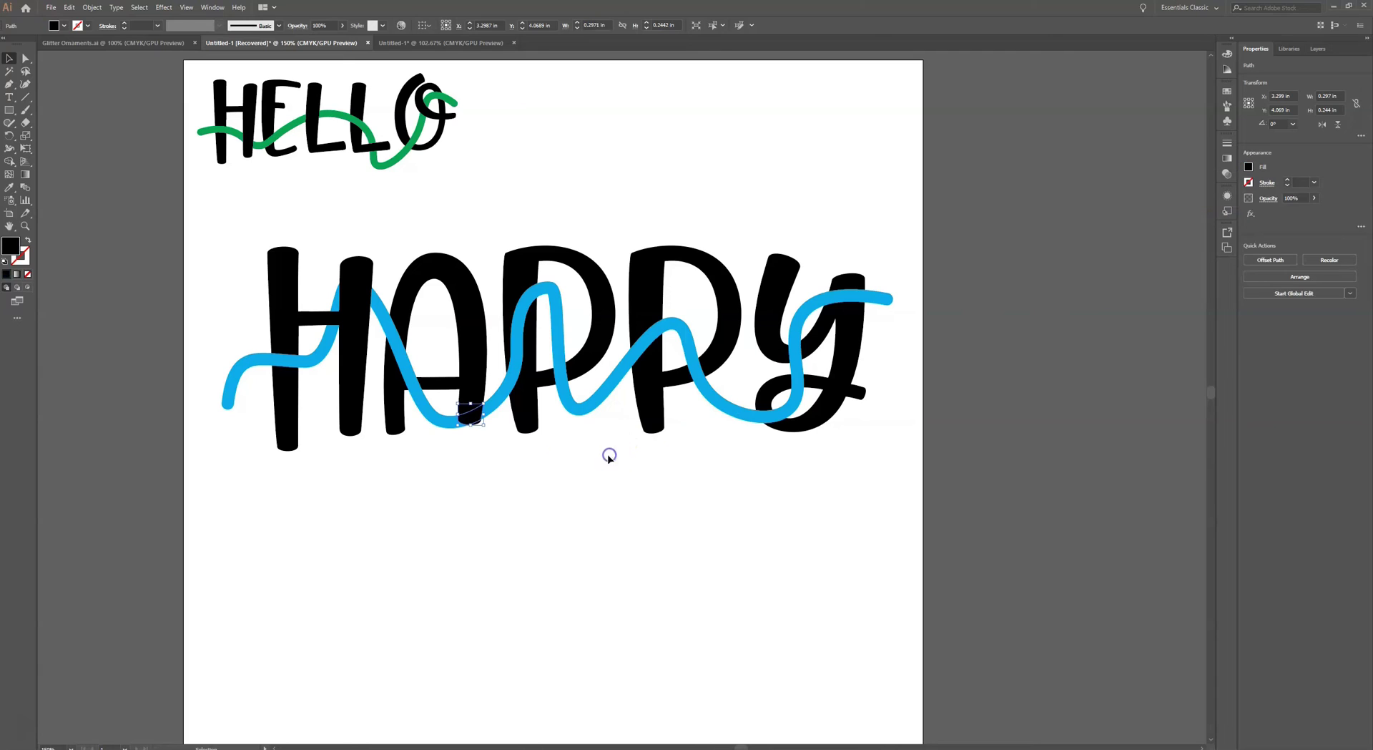
pyautogui.click(561, 372)
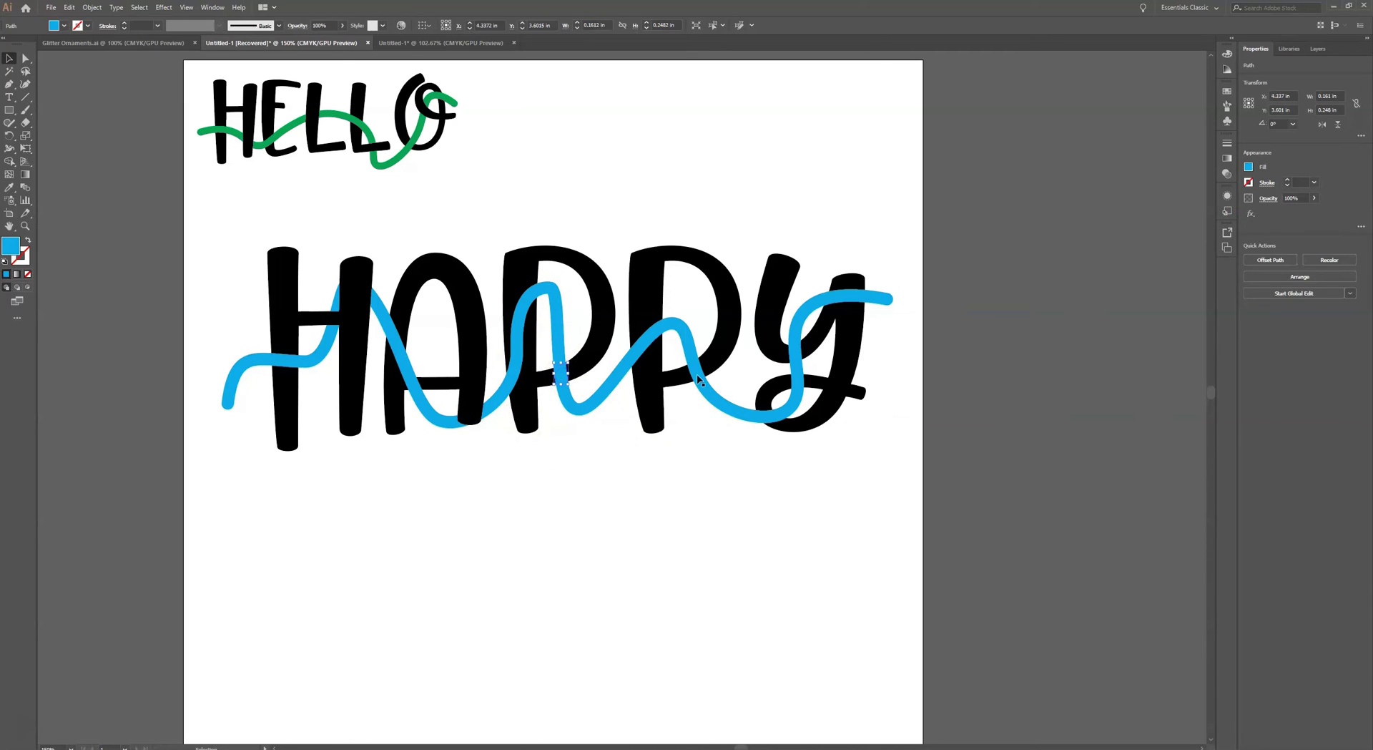
pyautogui.click(1249, 167)
pyautogui.click(1154, 212)
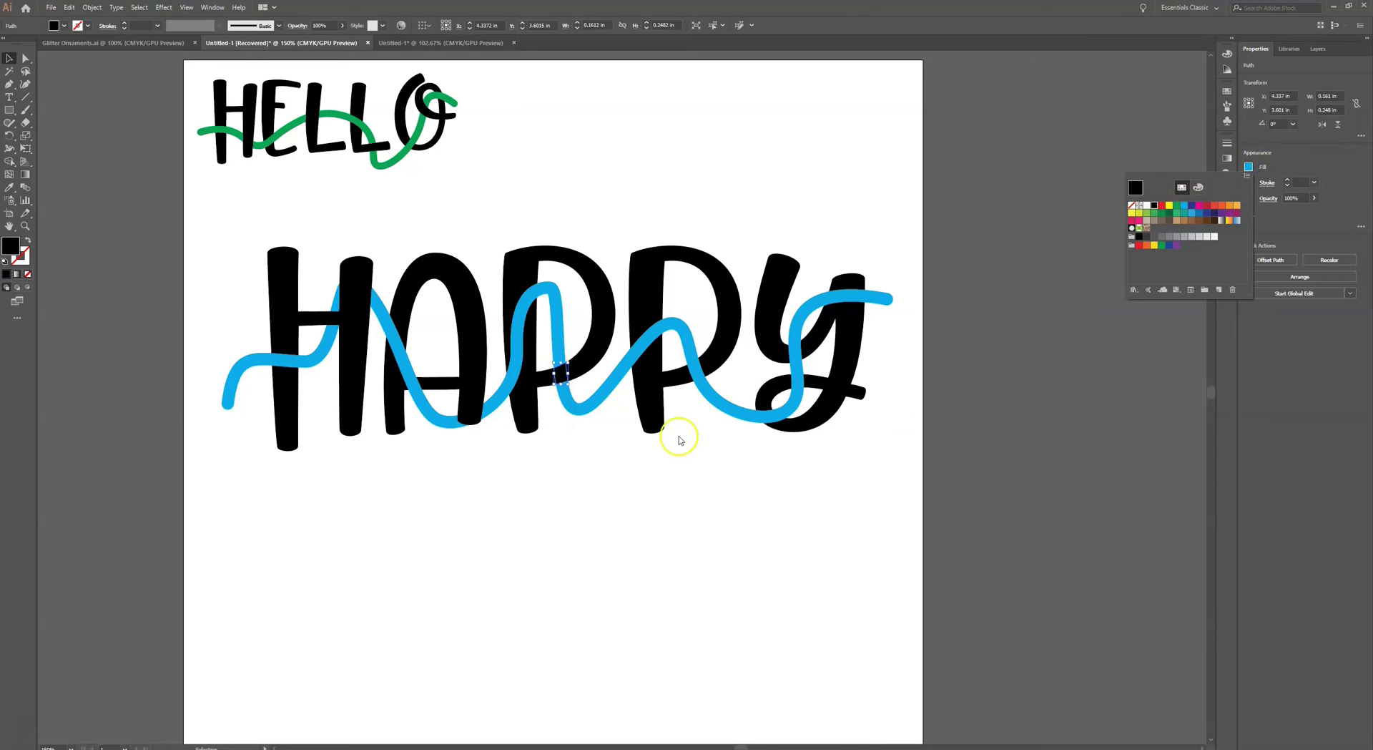
pyautogui.click(657, 462)
pyautogui.click(560, 388)
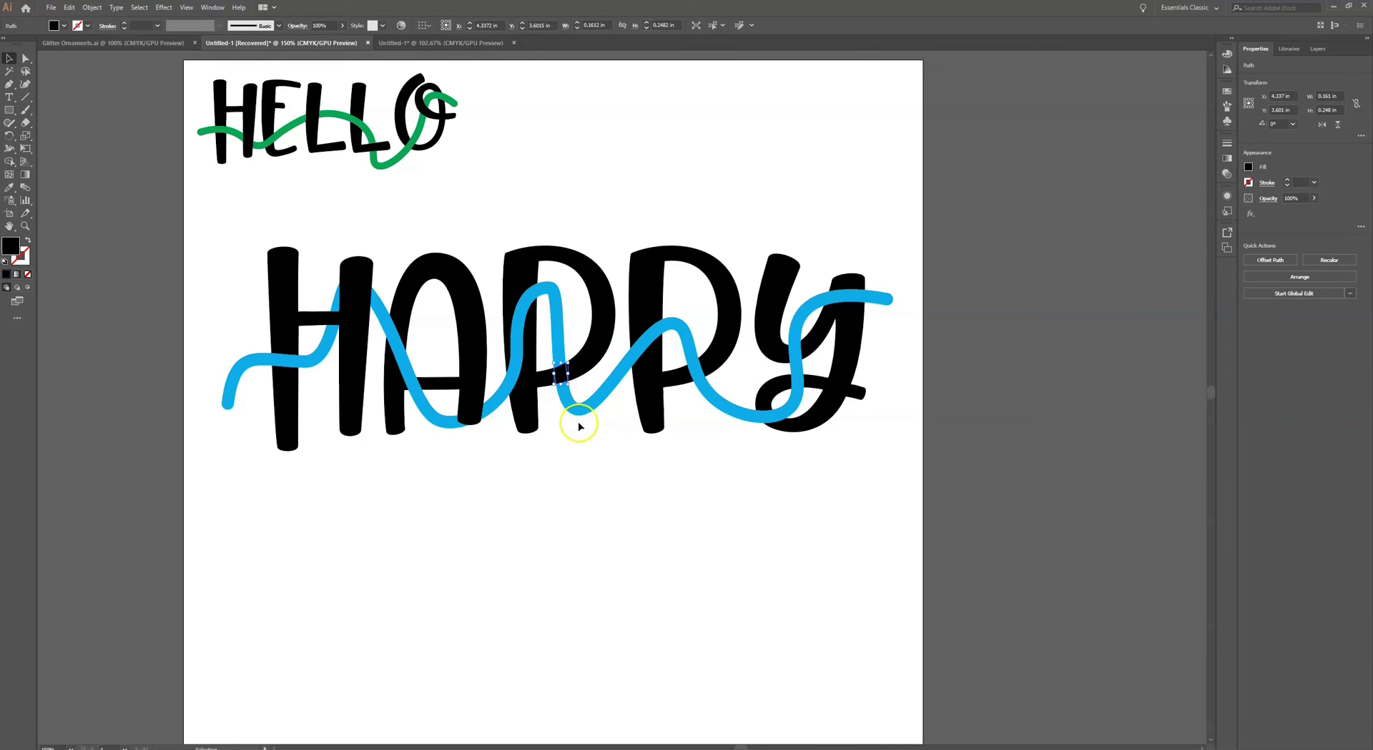
# Fill the wave pieces on the second P and the y's lower curve and top black
pyautogui.click(696, 369)
pyautogui.click(1248, 167)
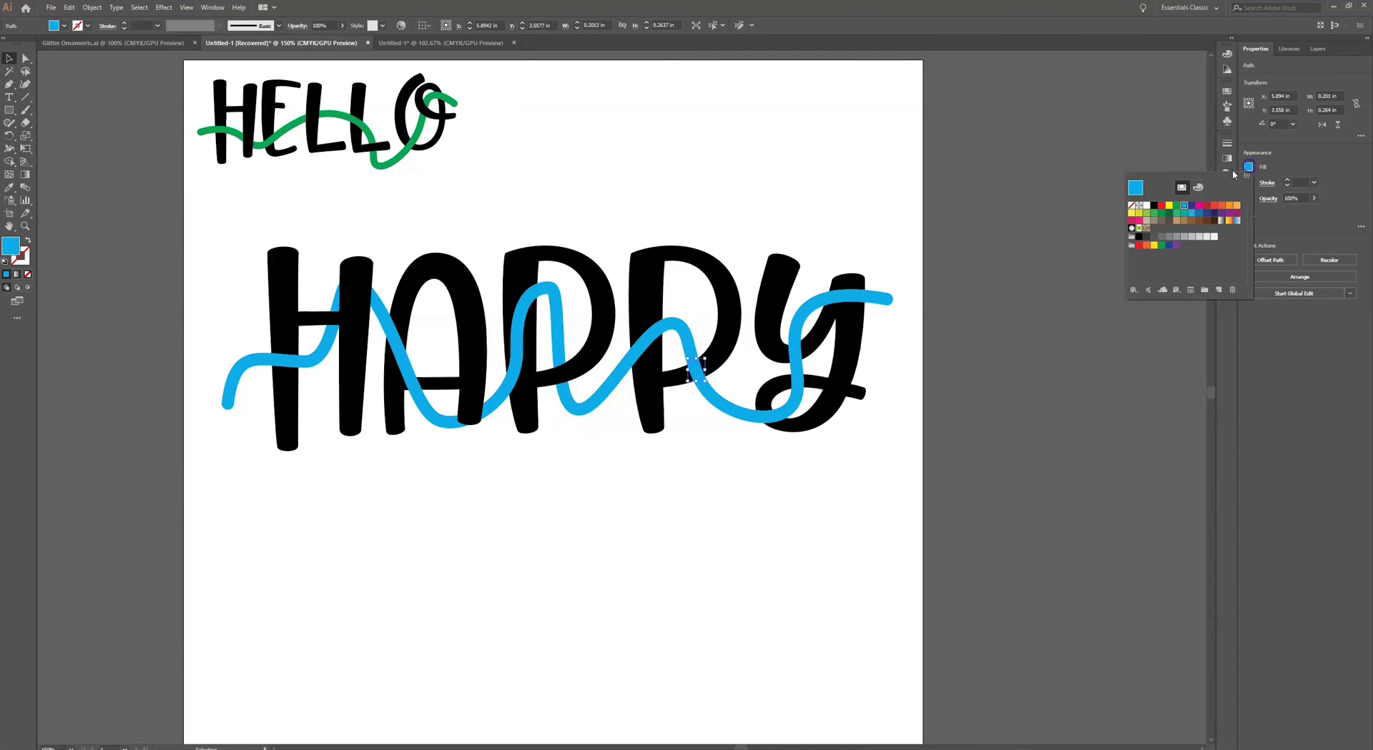
pyautogui.click(1153, 205)
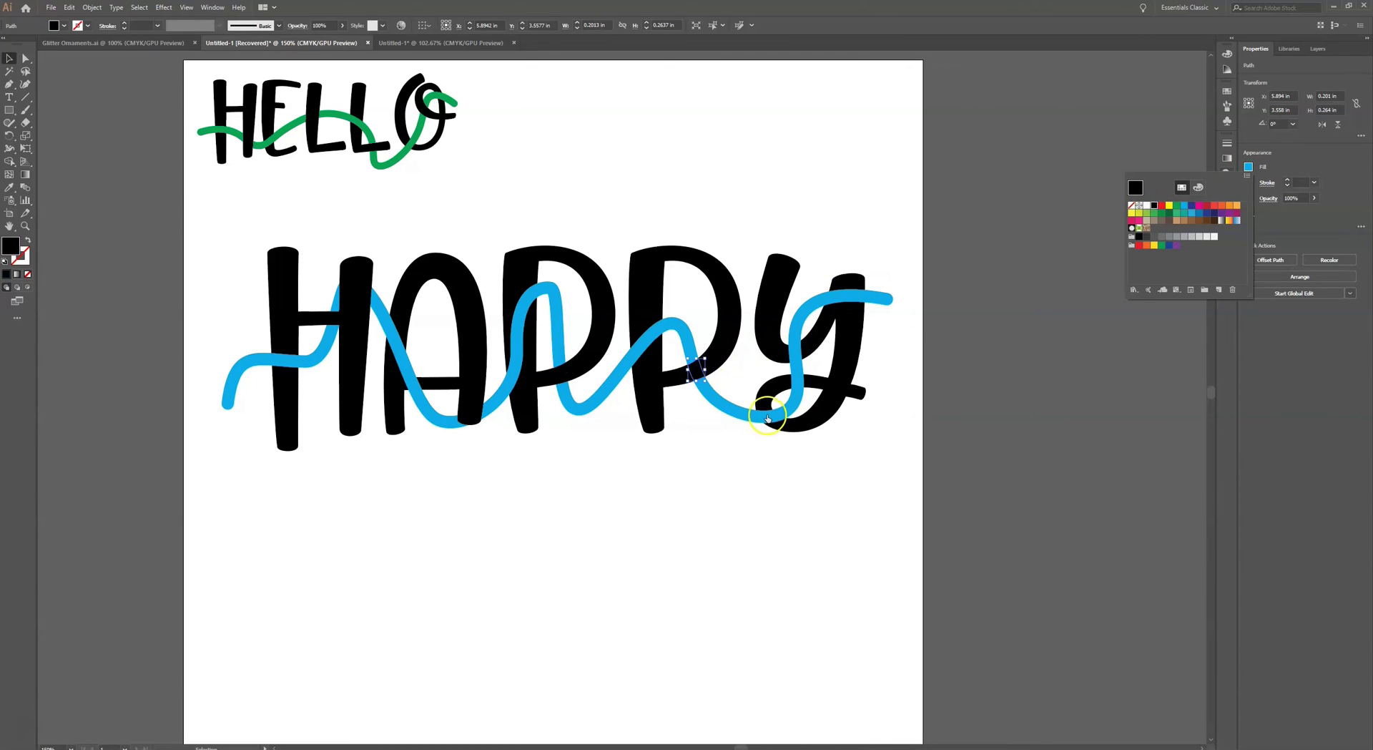
pyautogui.click(798, 384)
pyautogui.click(799, 385)
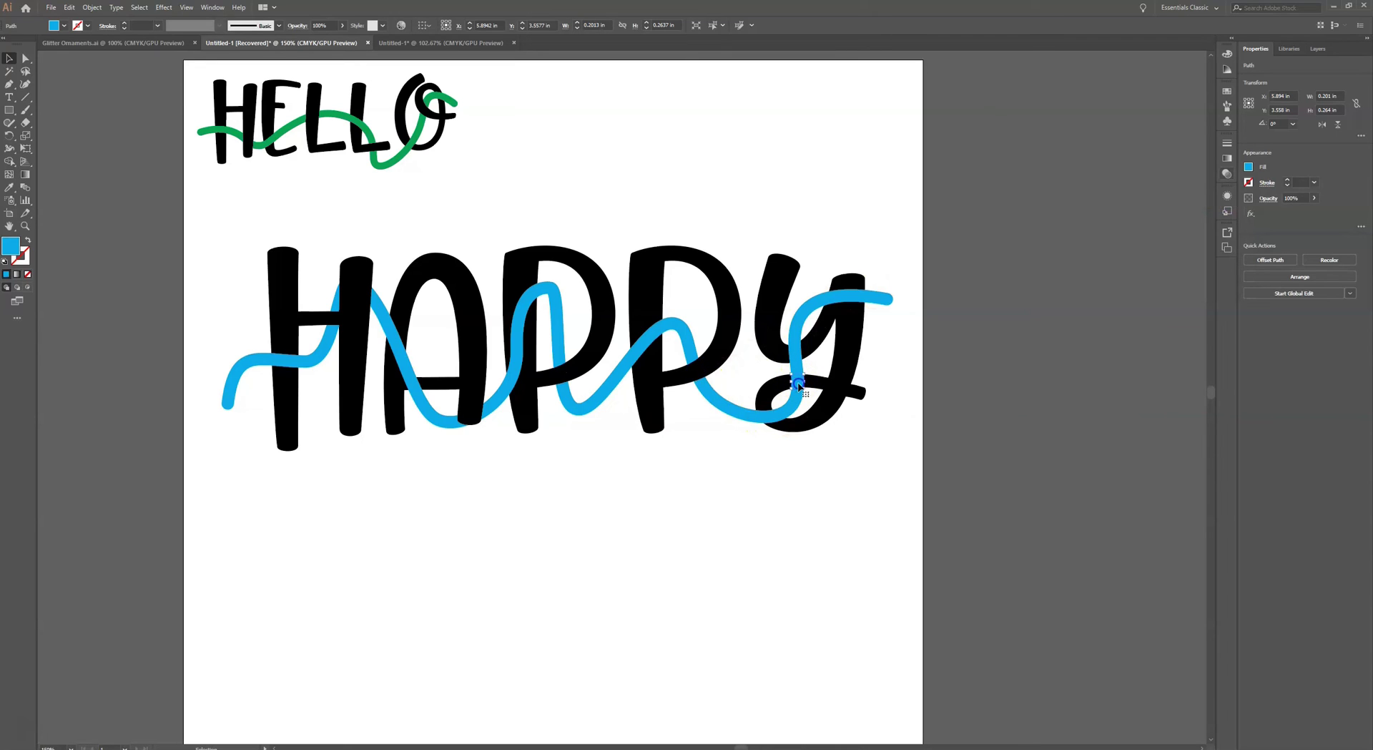
pyautogui.click(1249, 167)
pyautogui.click(1154, 209)
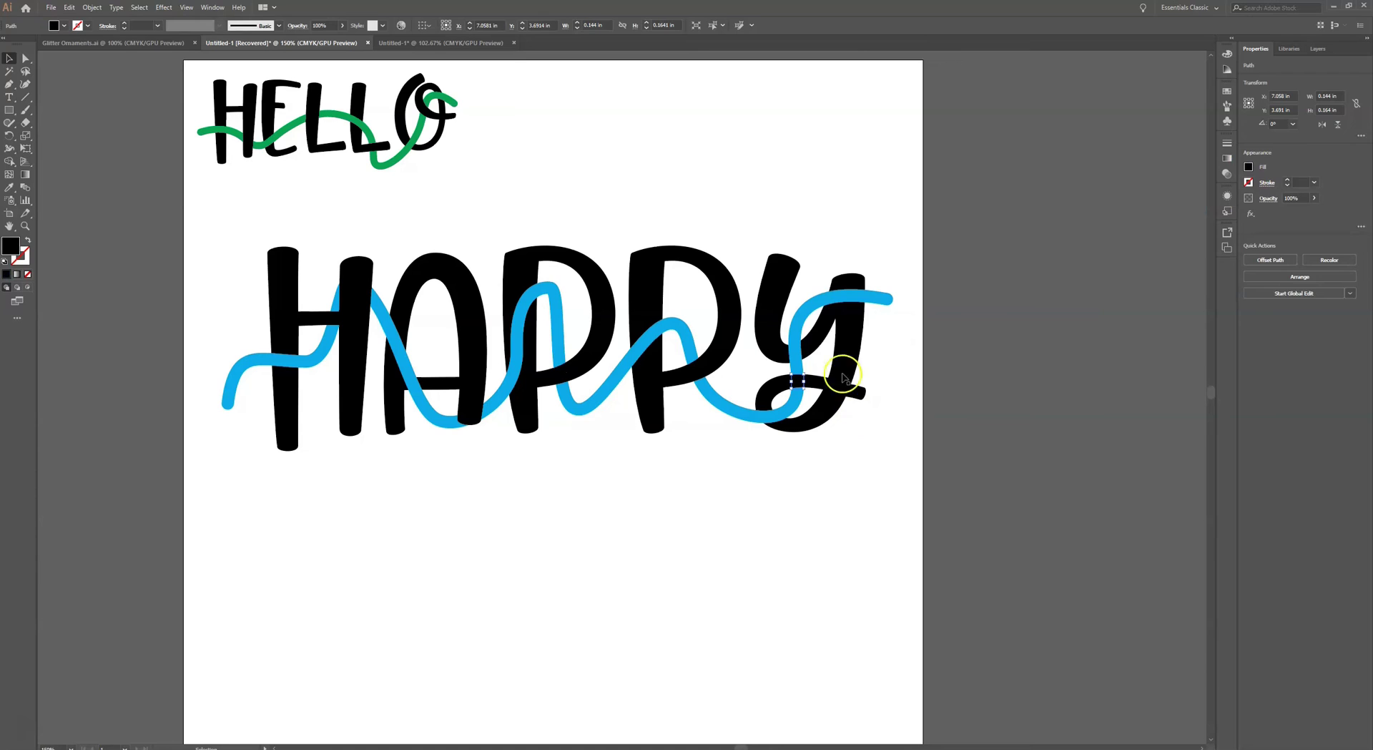
pyautogui.click(853, 299)
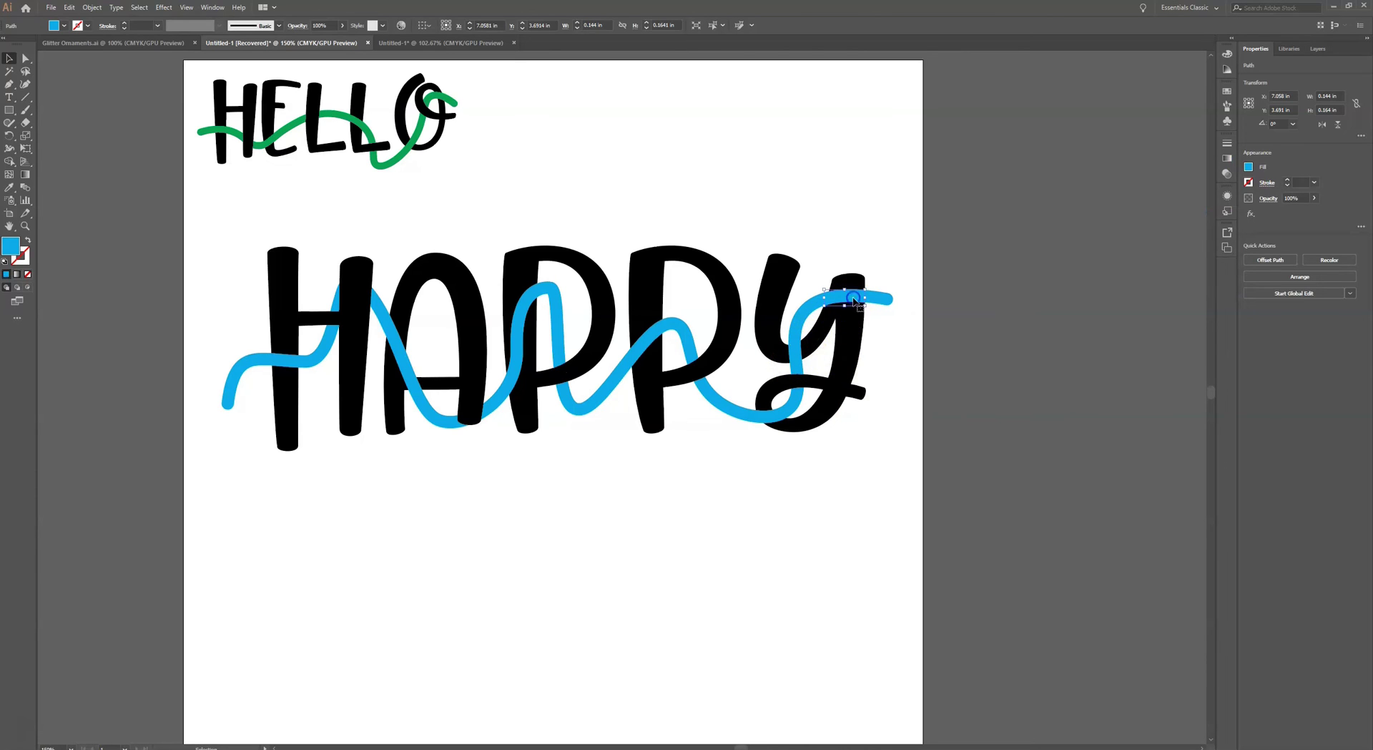
pyautogui.click(1248, 167)
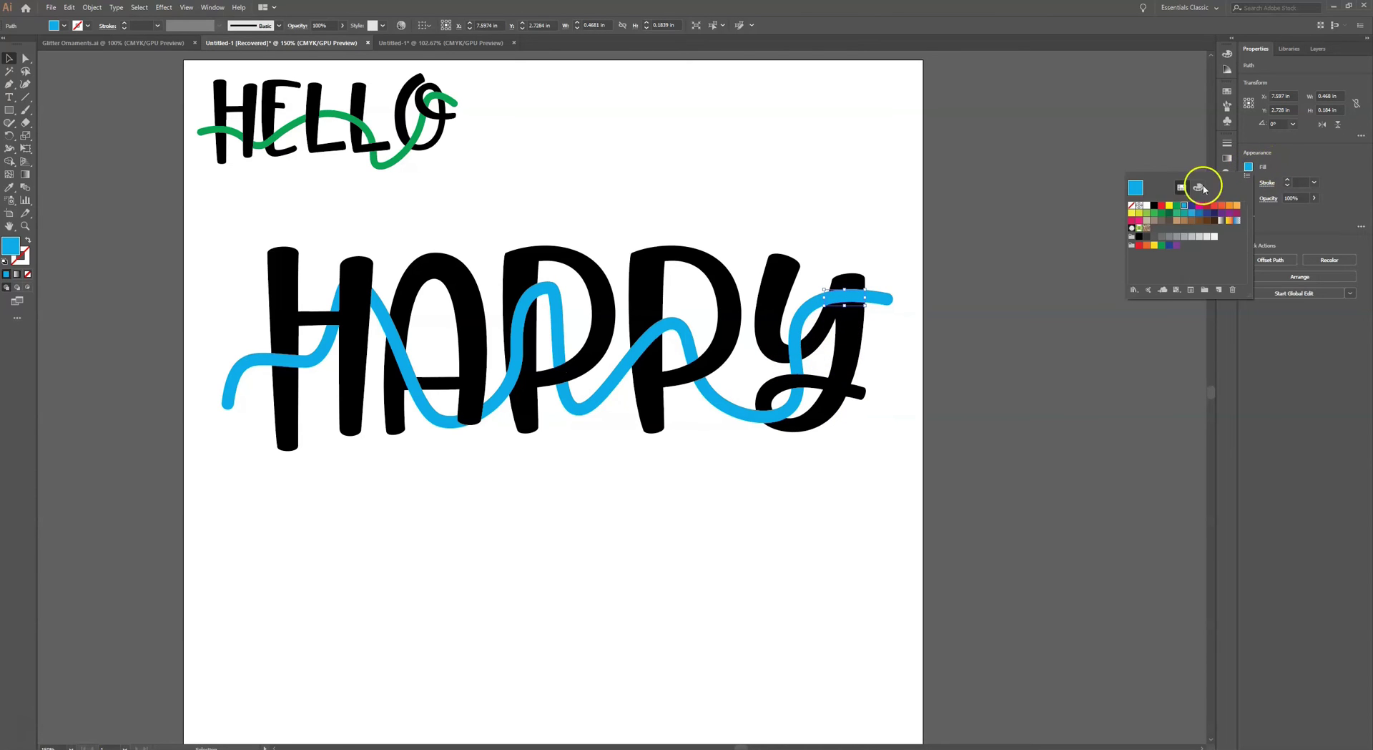
pyautogui.click(1153, 206)
pyautogui.click(778, 519)
pyautogui.click(778, 520)
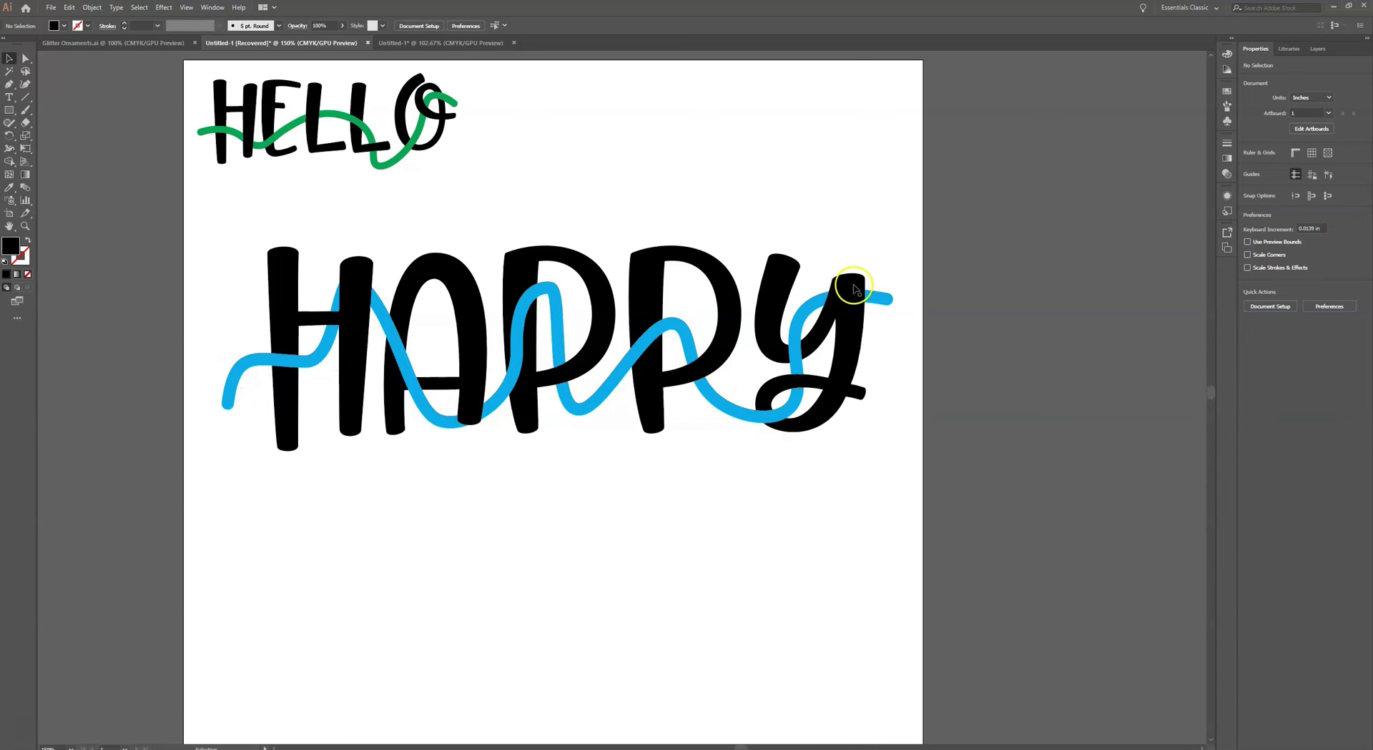
# Shift-select the blue wave's cut pieces, starting from its left end across the first letters
pyautogui.click(1314, 48)
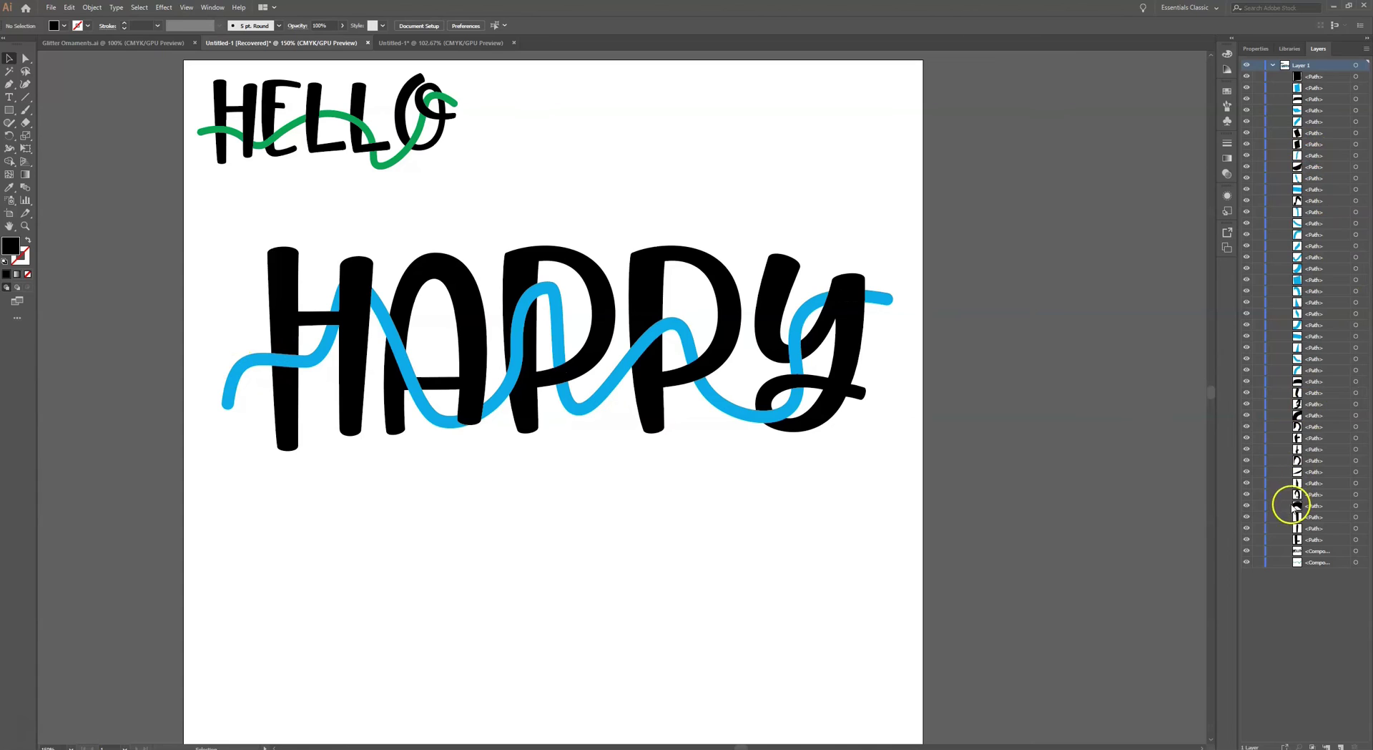
pyautogui.click(242, 369)
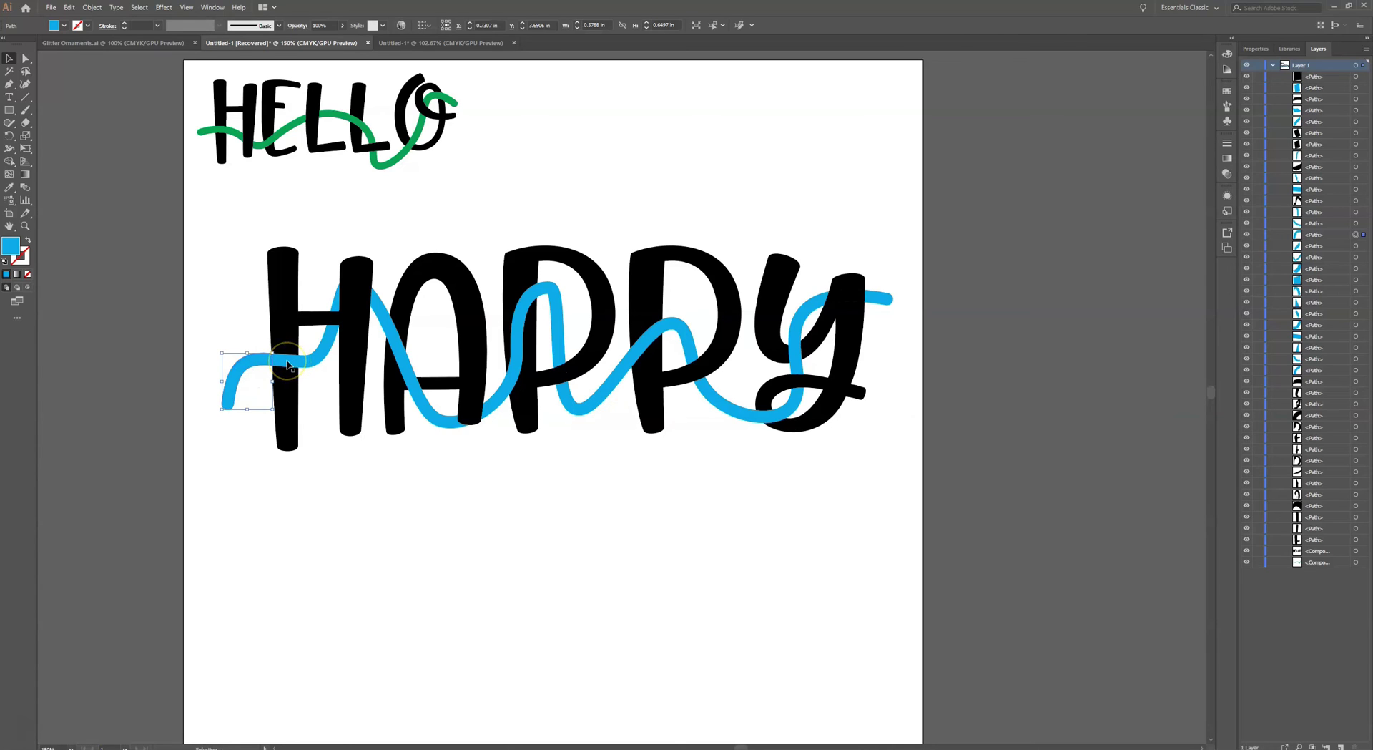
pyautogui.keyDown('shift'); pyautogui.click(286, 363); pyautogui.keyUp('shift')
pyautogui.keyDown('shift'); pyautogui.click(333, 308); pyautogui.keyUp('shift')
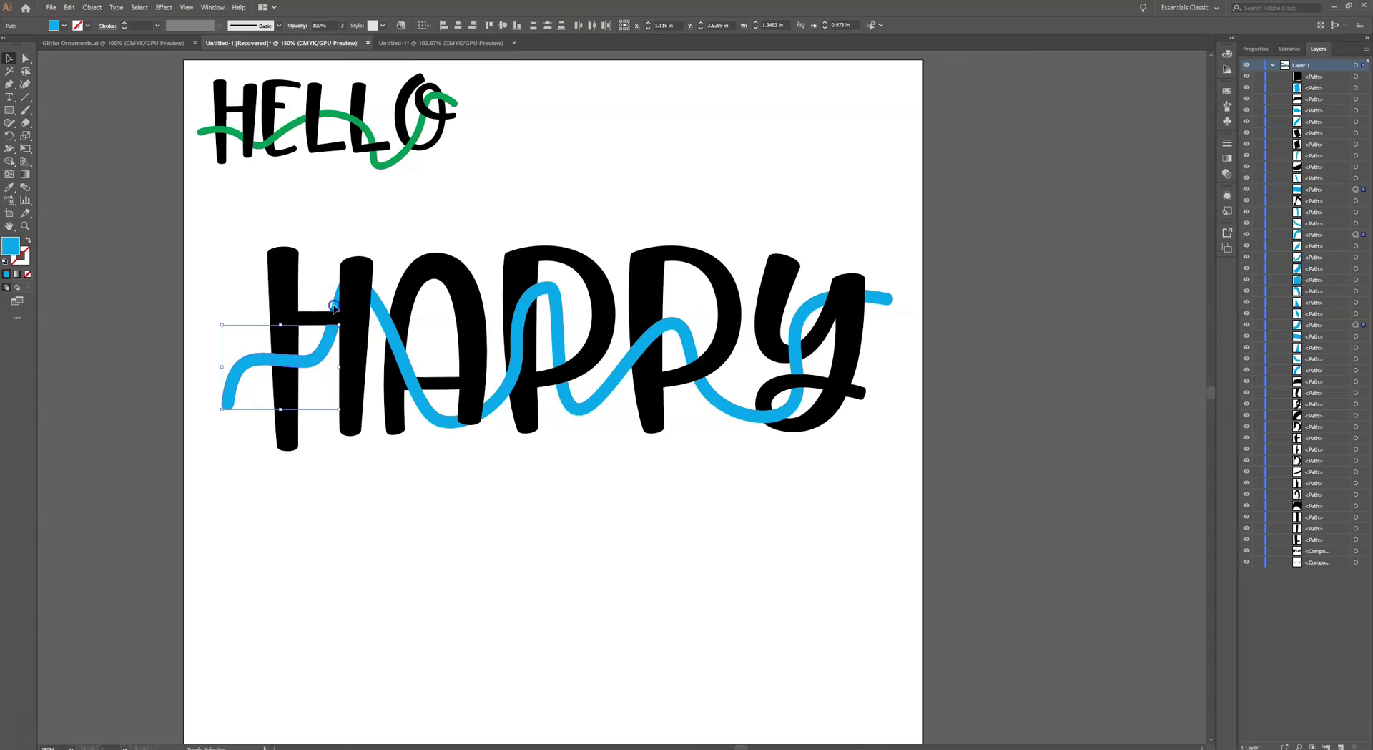
pyautogui.keyDown('shift'); pyautogui.click(377, 309); pyautogui.keyUp('shift')
pyautogui.keyDown('shift'); pyautogui.click(411, 390); pyautogui.keyUp('shift')
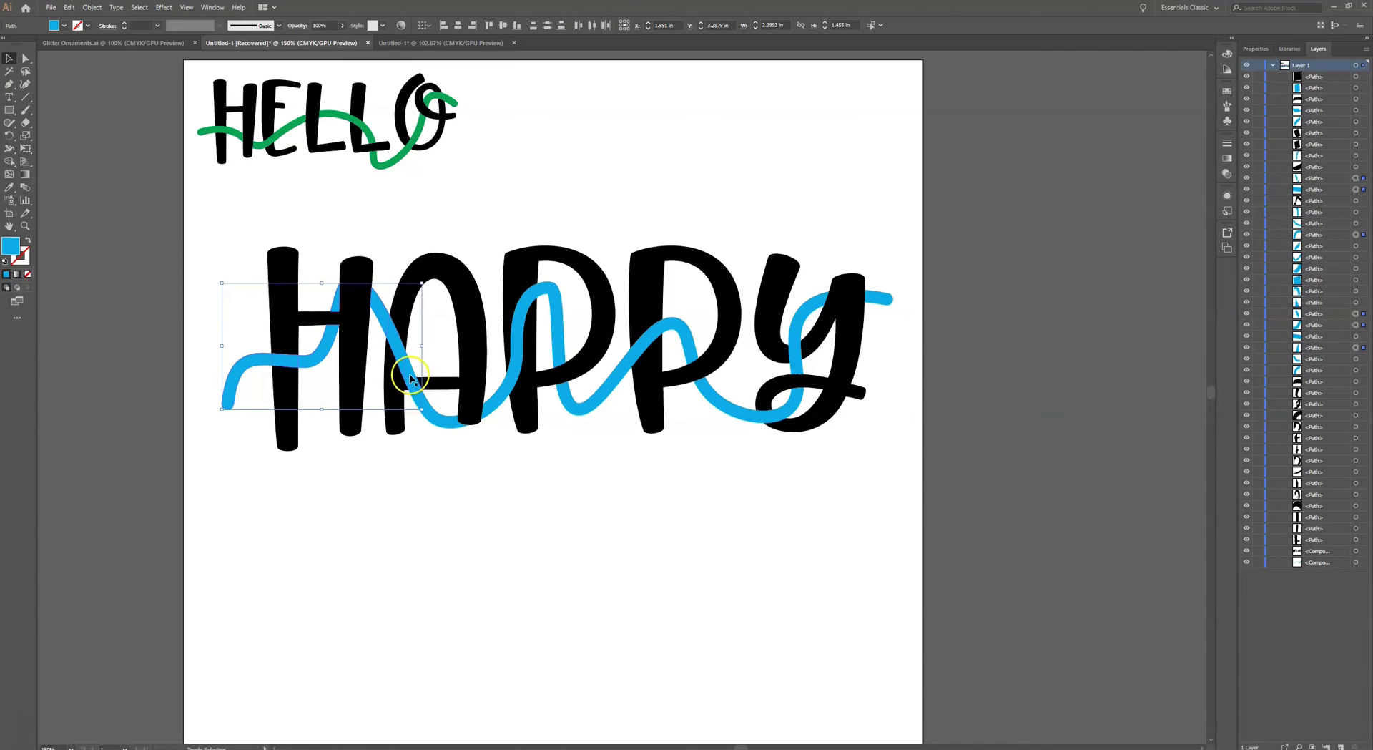
pyautogui.keyDown('shift'); pyautogui.click(435, 422); pyautogui.keyUp('shift')
pyautogui.keyDown('shift'); pyautogui.click(494, 404); pyautogui.keyUp('shift')
pyautogui.keyDown('shift'); pyautogui.click(521, 321); pyautogui.keyUp('shift')
pyautogui.keyDown('shift'); pyautogui.click(551, 298); pyautogui.keyUp('shift')
pyautogui.keyDown('shift'); pyautogui.click(577, 413); pyautogui.keyUp('shift')
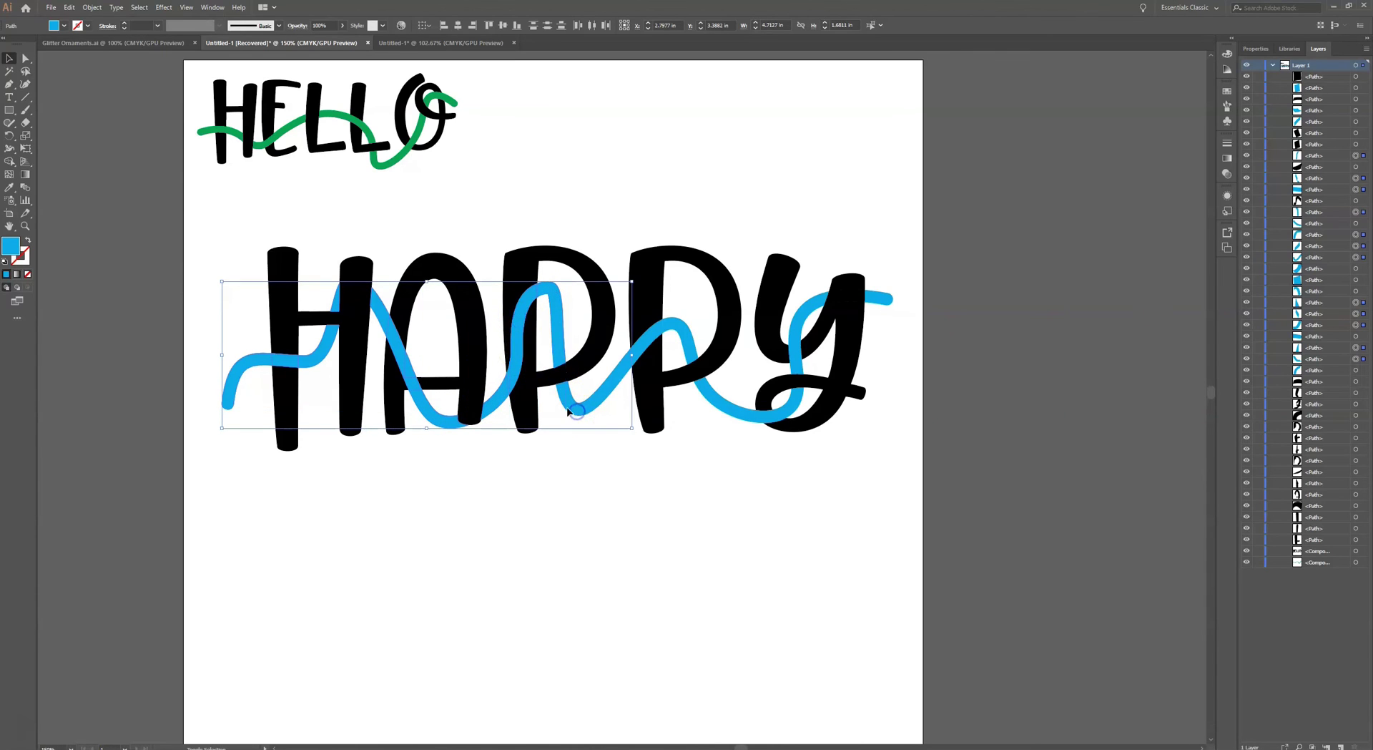
# Add the remaining wave pieces across the second P and the y, through the end piece
pyautogui.keyDown('shift'); pyautogui.click(647, 346); pyautogui.keyUp('shift')
pyautogui.keyDown('shift'); pyautogui.click(686, 334); pyautogui.keyUp('shift')
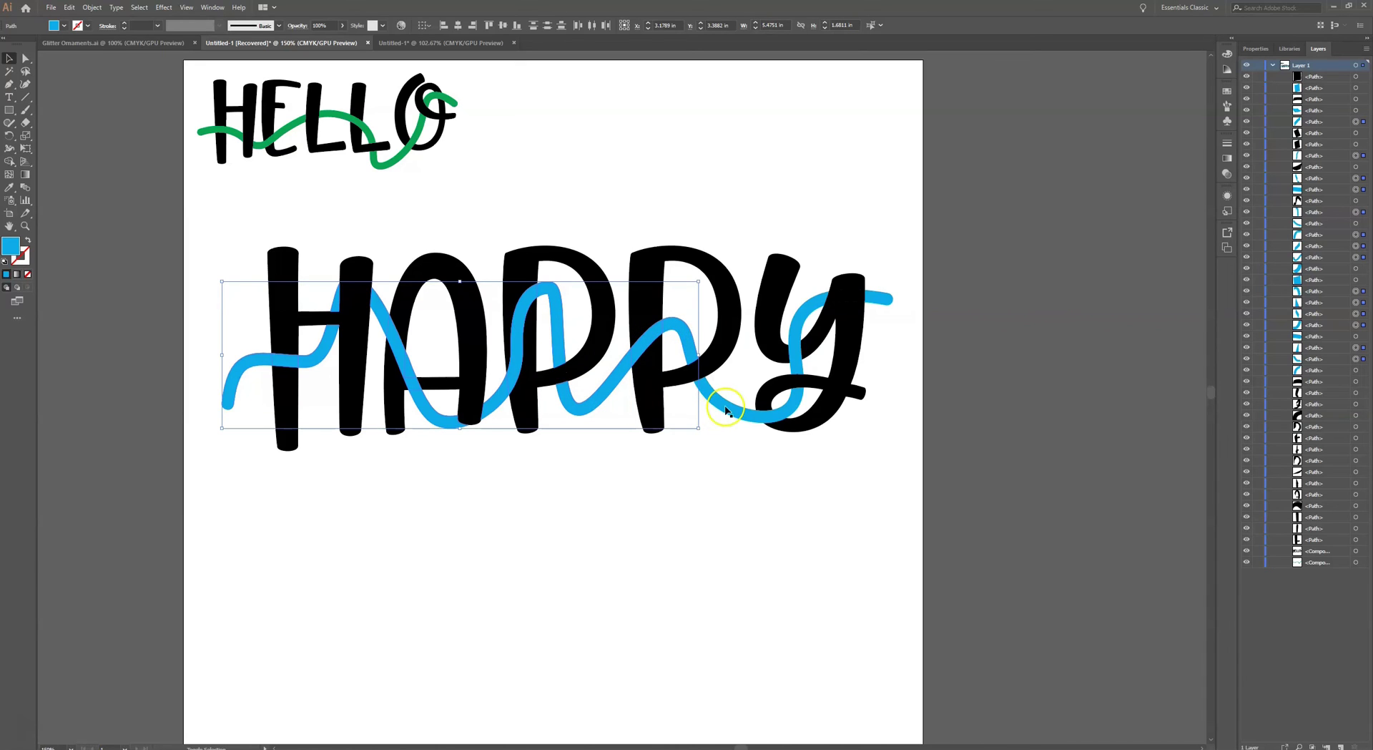
pyautogui.keyDown('shift'); pyautogui.click(771, 417); pyautogui.keyUp('shift')
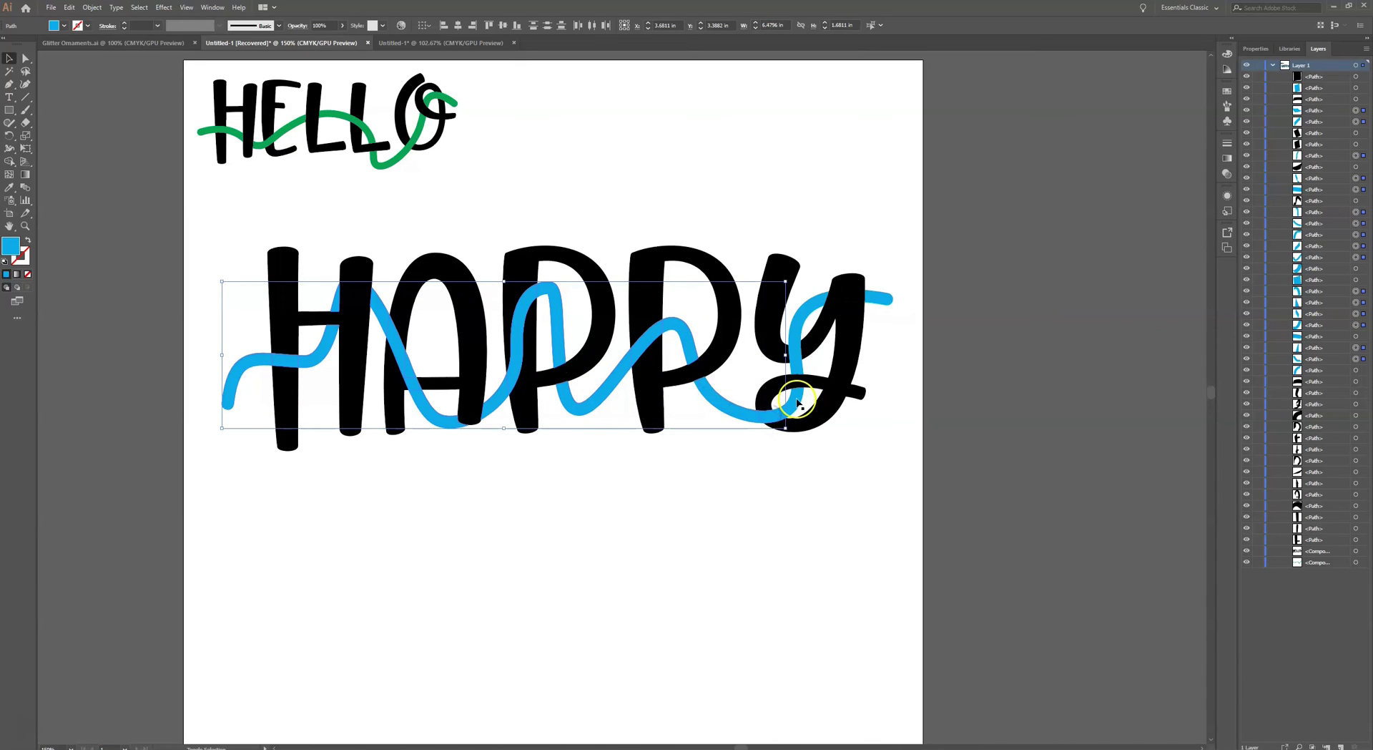
pyautogui.keyDown('shift'); pyautogui.click(799, 369); pyautogui.keyUp('shift')
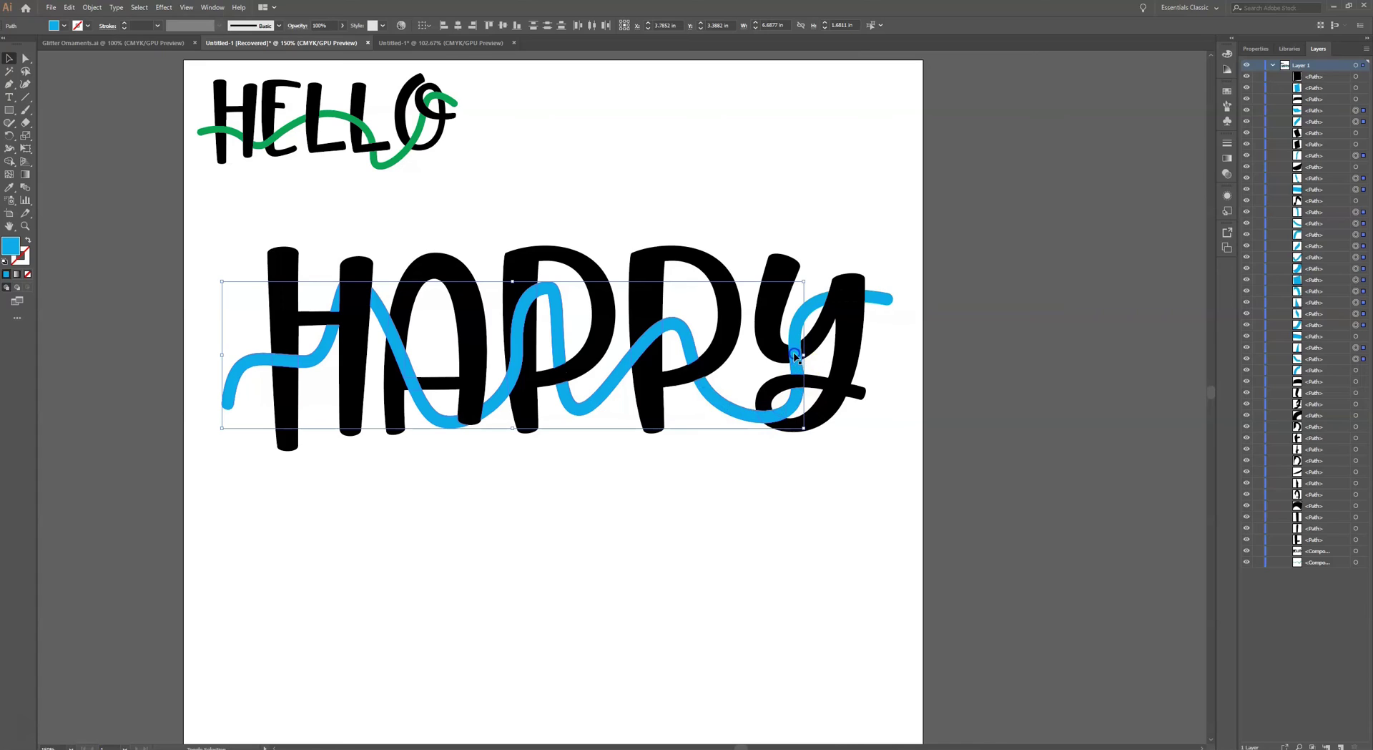
pyautogui.keyDown('shift'); pyautogui.click(795, 327); pyautogui.keyUp('shift')
pyautogui.keyDown('shift'); pyautogui.click(882, 298); pyautogui.keyUp('shift')
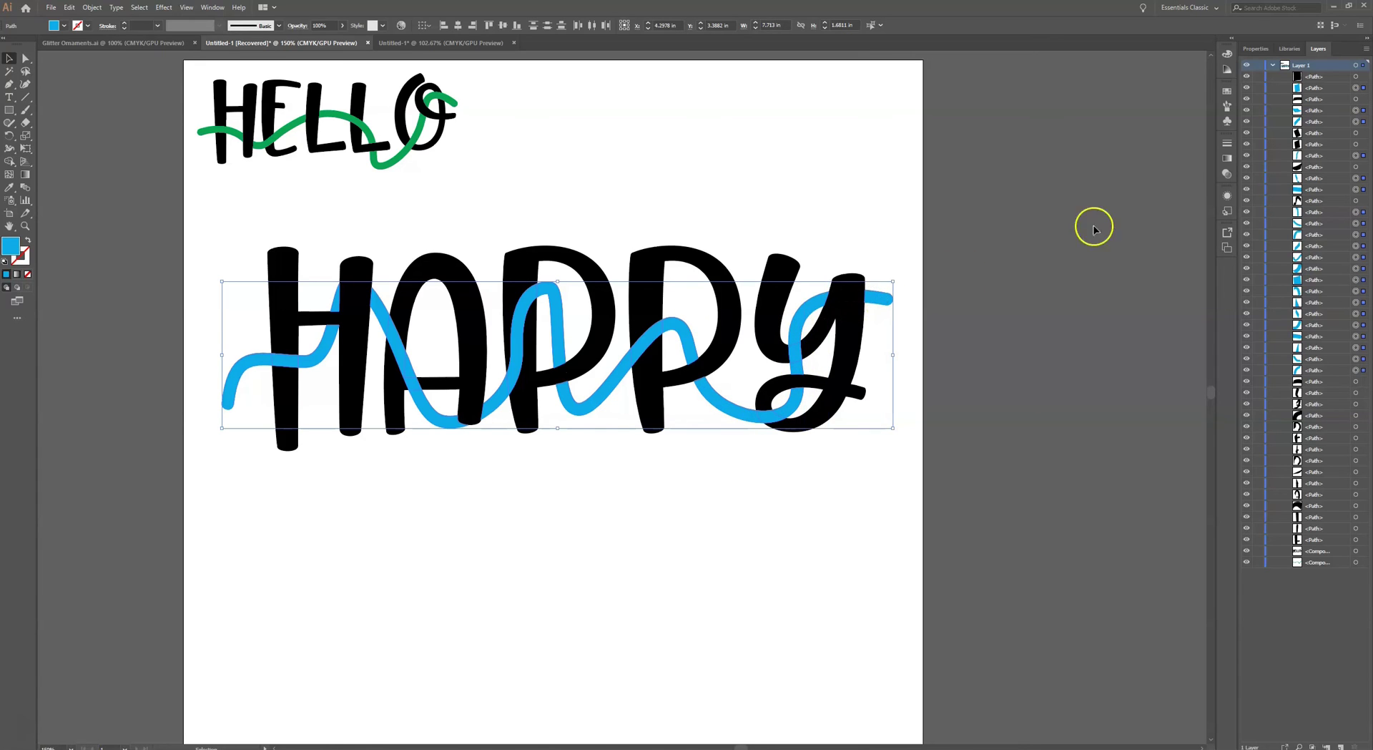
# Unite the selected blue wave pieces into one shape with Pathfinder
pyautogui.click(1253, 49)
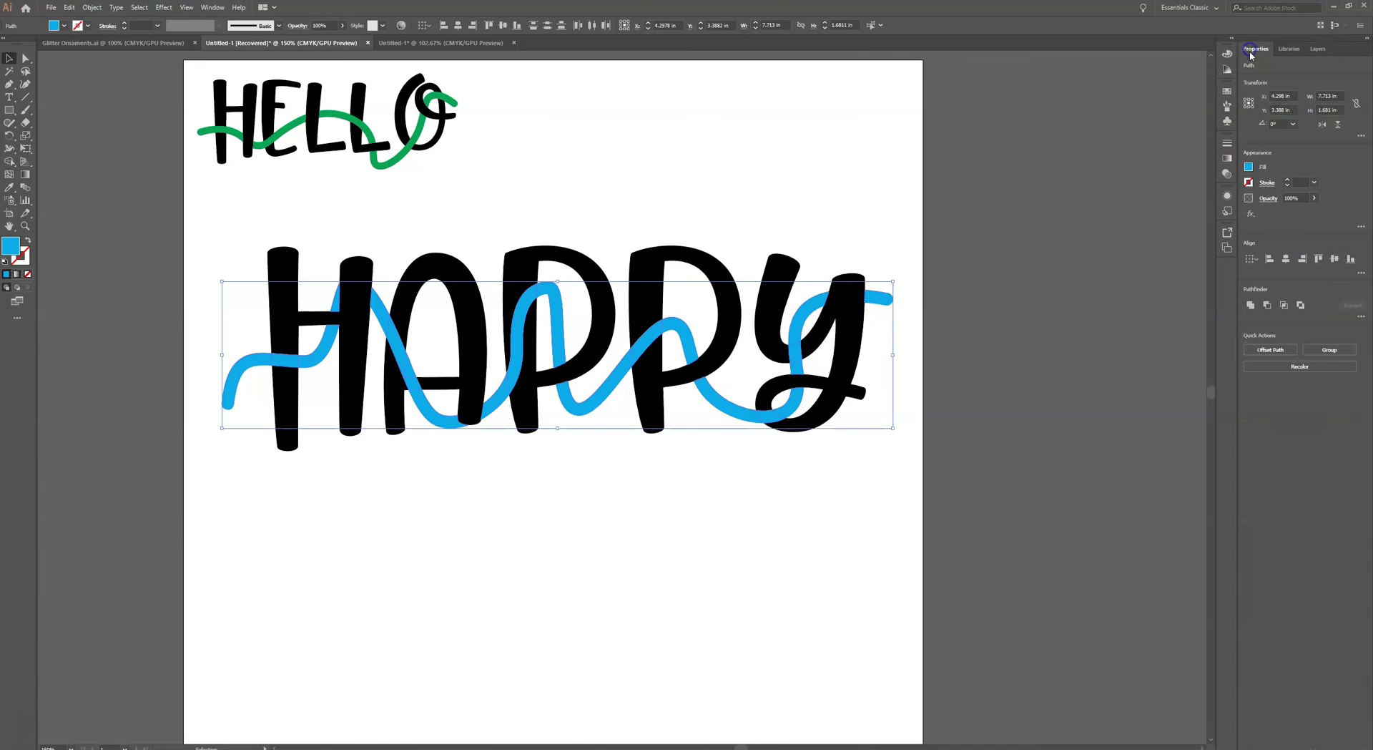
pyautogui.click(1251, 305)
# Select all the black HAPPY letter pieces, excluding the wave, and unite them
pyautogui.click(1318, 48)
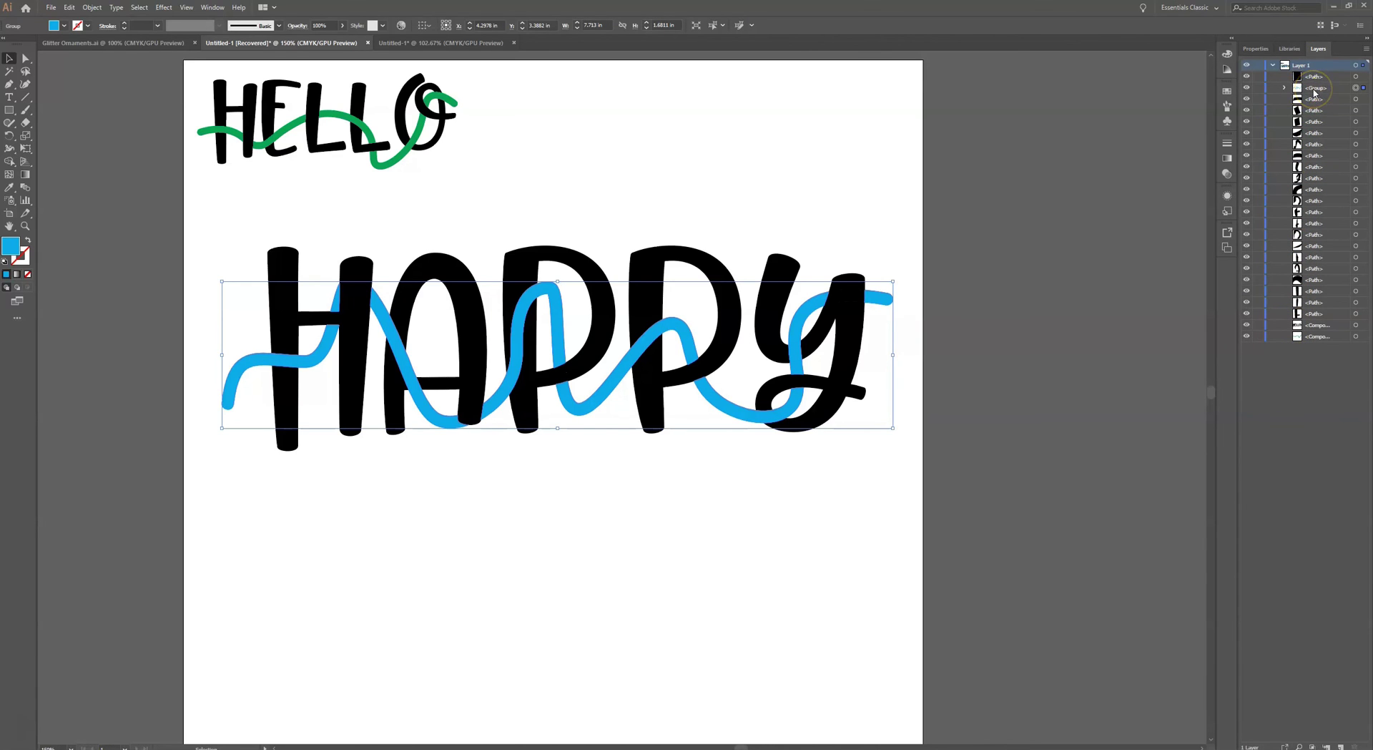
pyautogui.moveTo(199, 209); pyautogui.dragTo(914, 483)
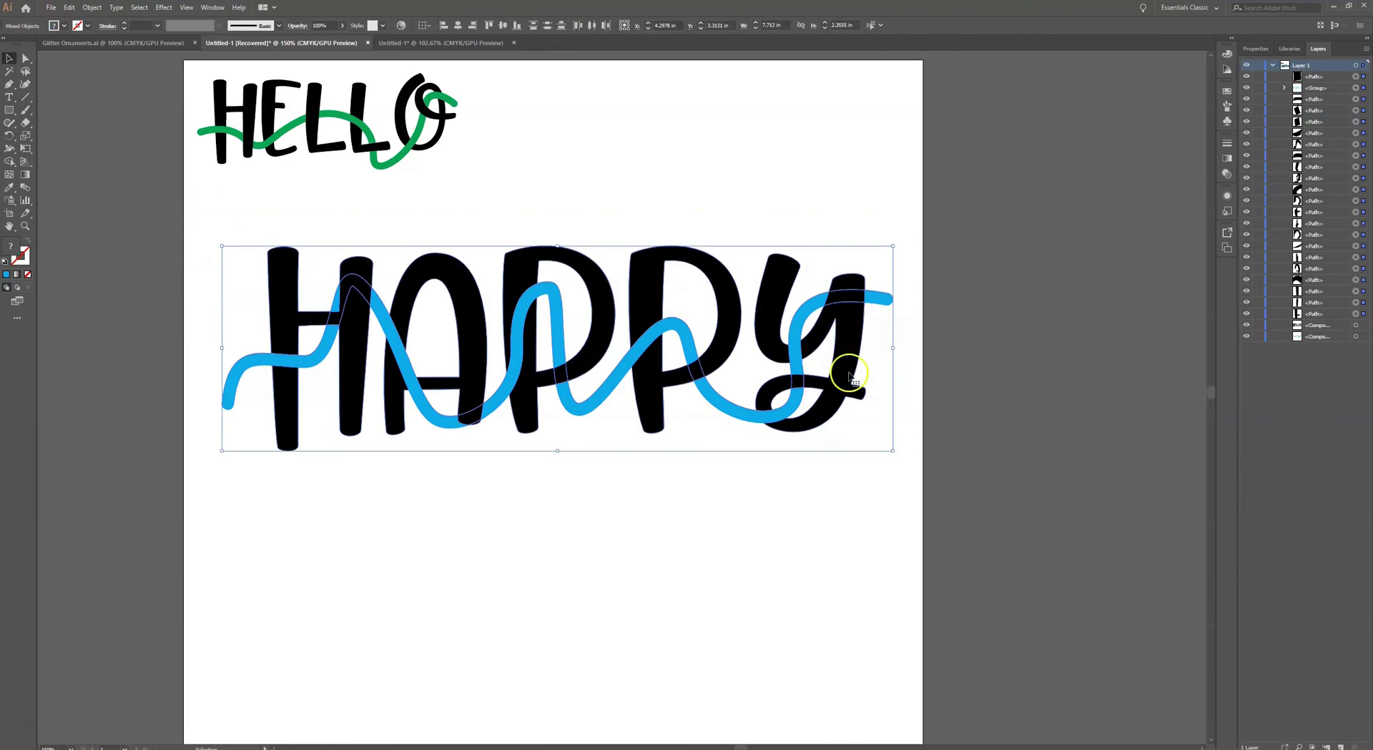
pyautogui.keyDown('shift'); pyautogui.click(874, 300); pyautogui.keyUp('shift')
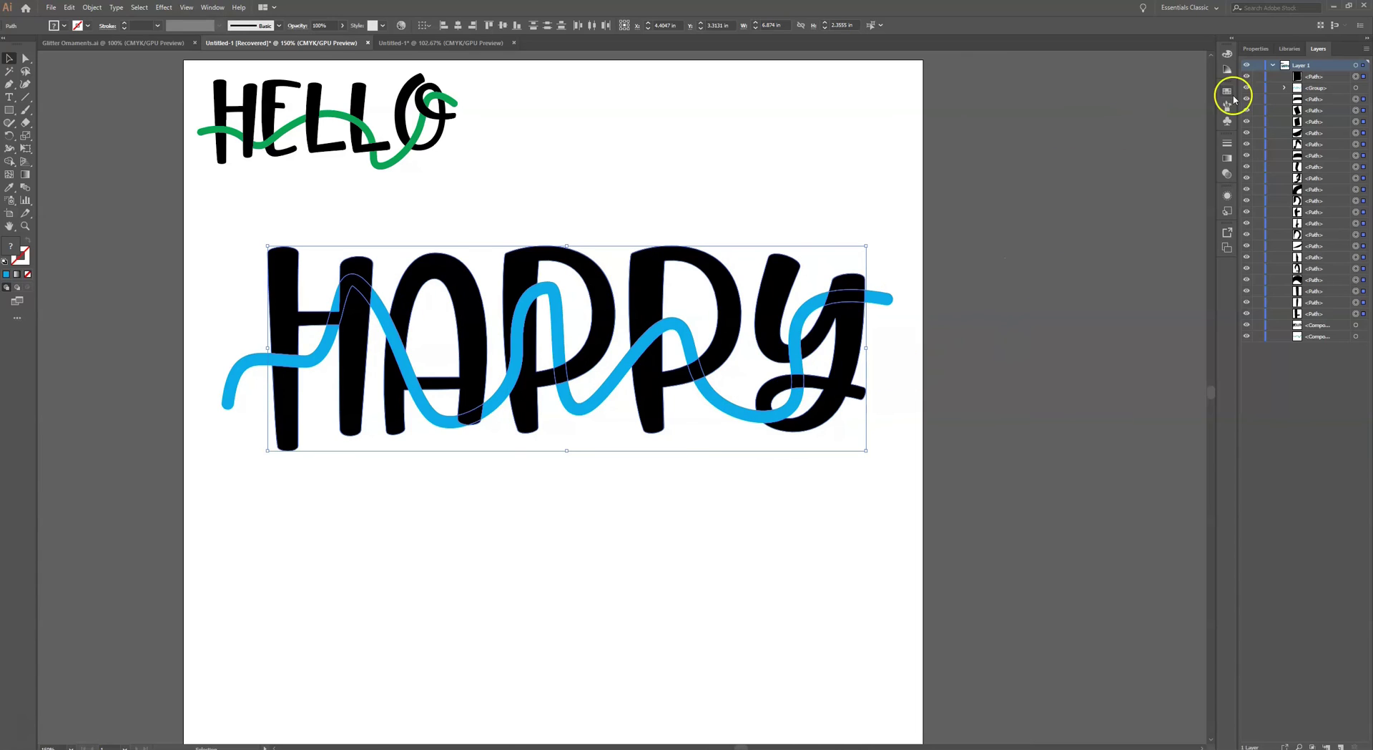
pyautogui.click(1259, 48)
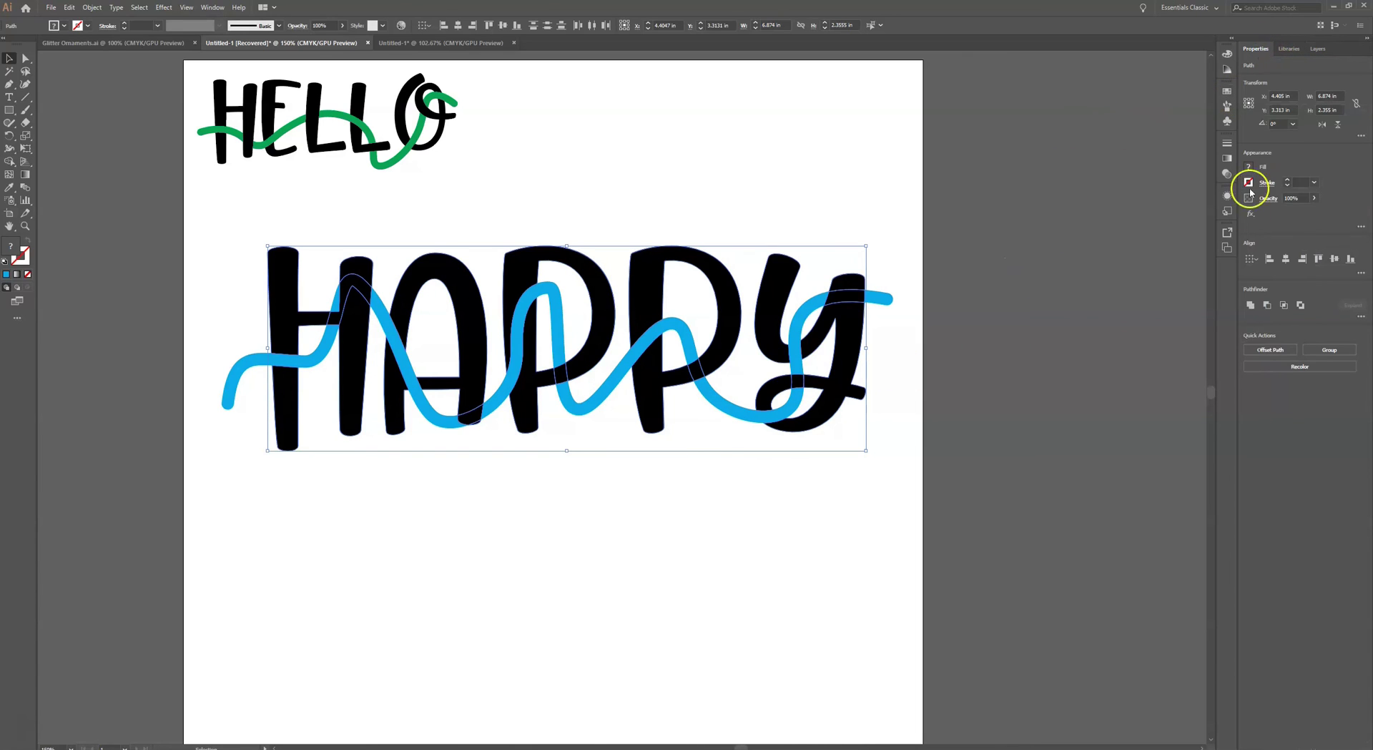
pyautogui.click(1251, 305)
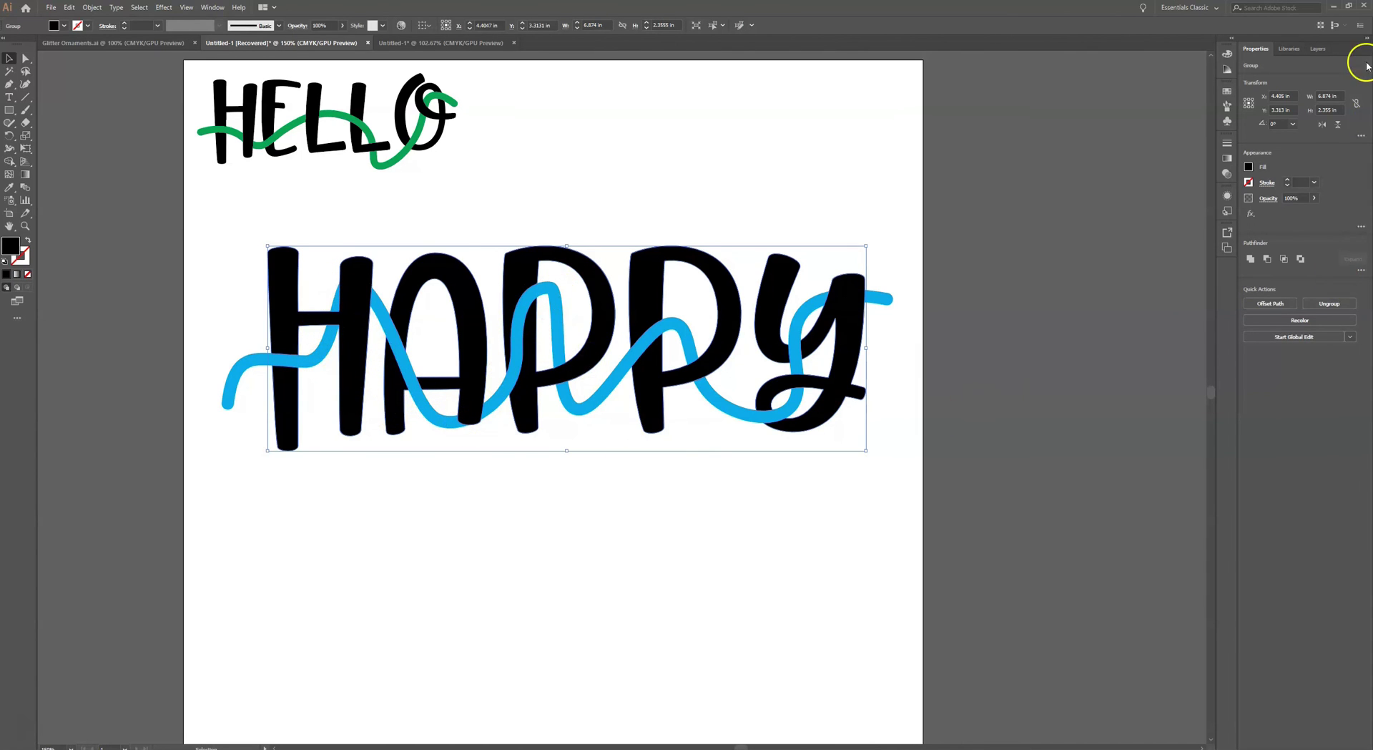
# Make compound paths (Ctrl+8) of the black HAPPY group and of the blue wave group
pyautogui.click(1325, 49)
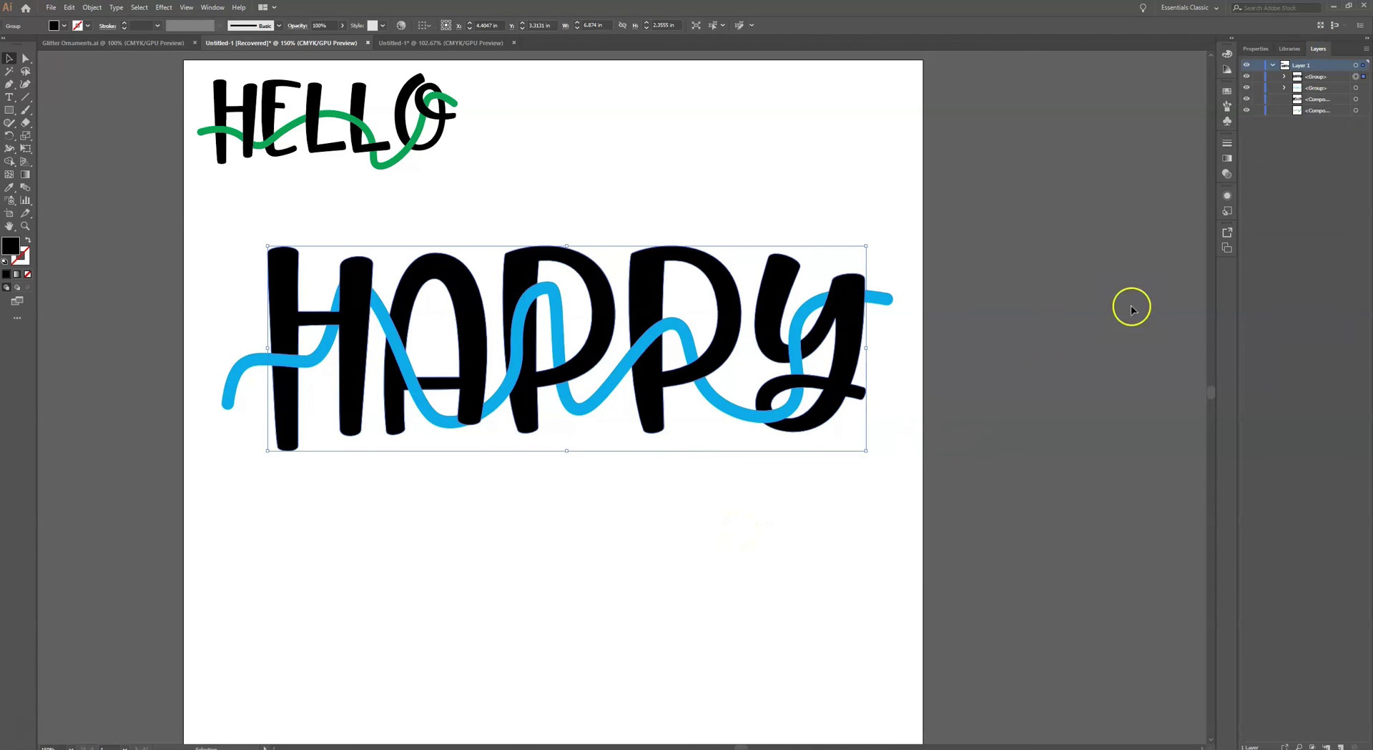
pyautogui.click(1284, 87)
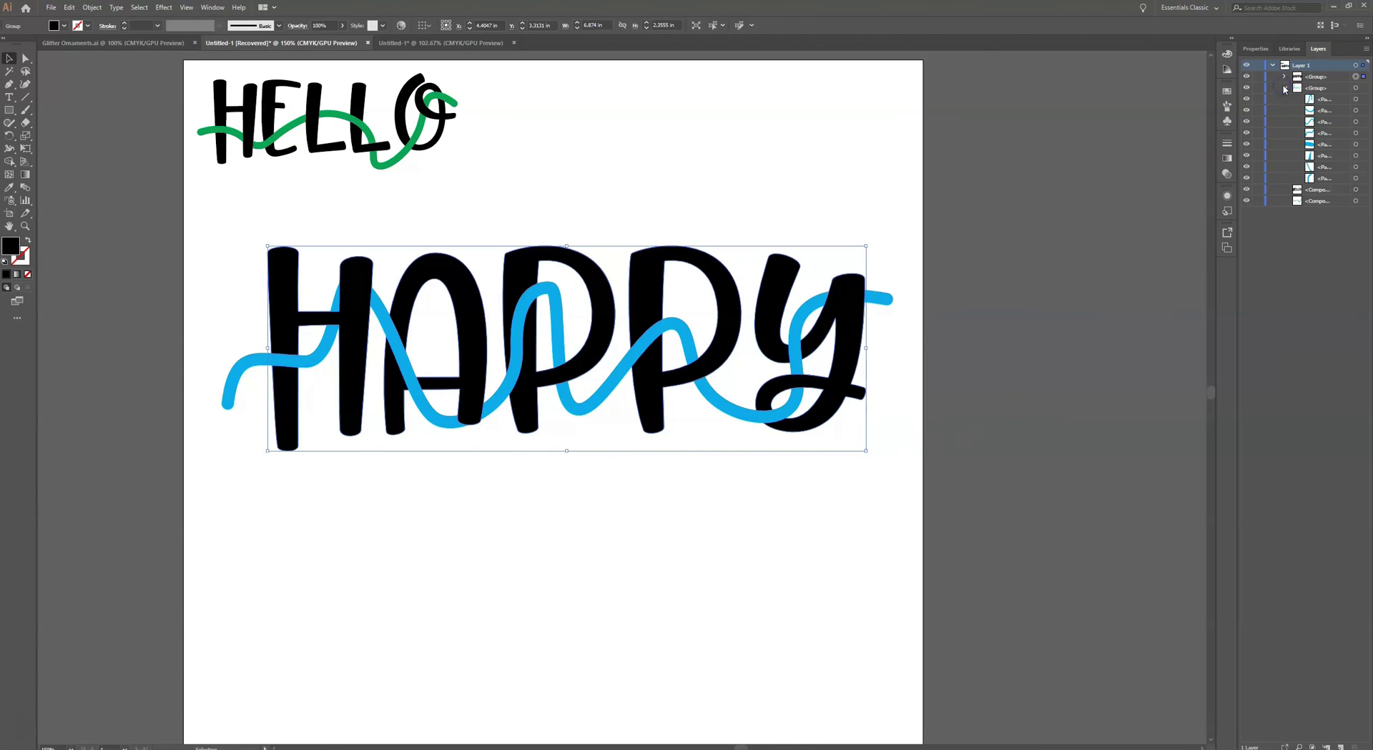
pyautogui.click(1284, 77)
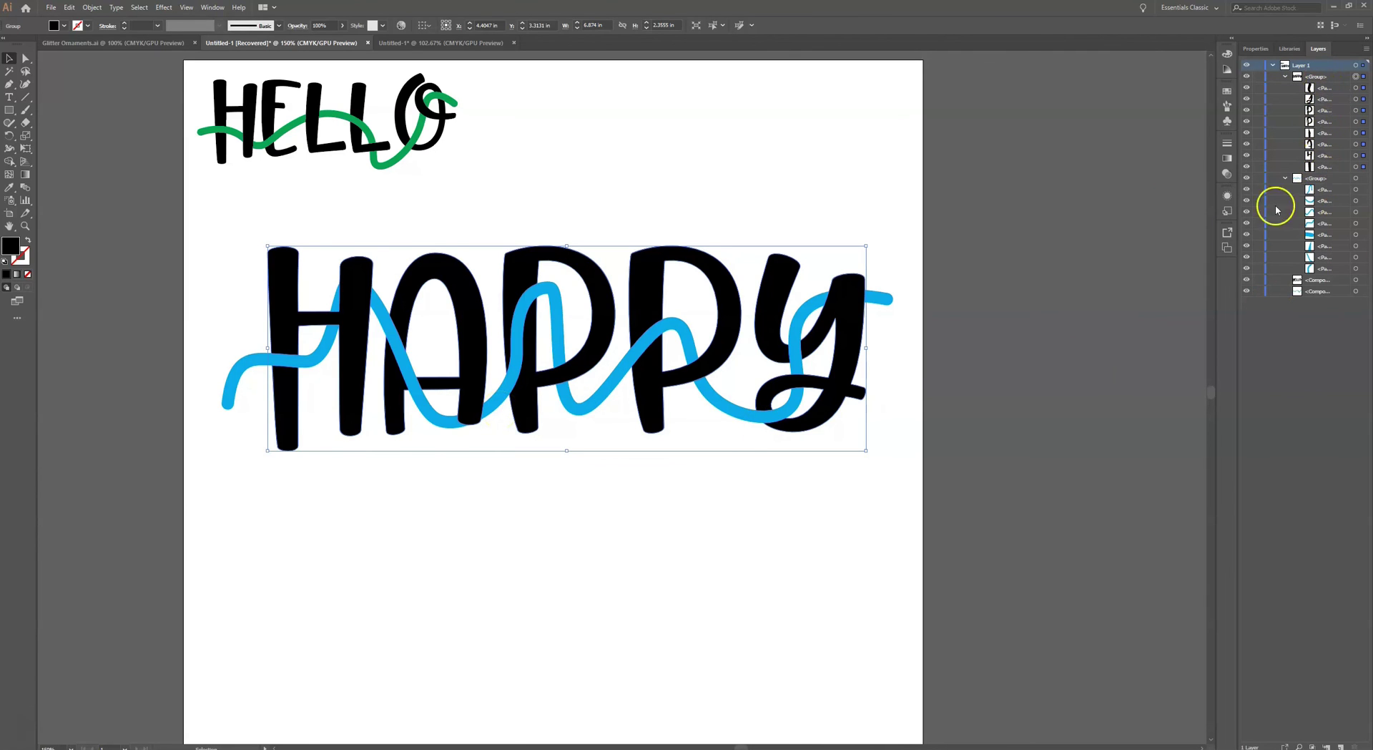
pyautogui.click(718, 480)
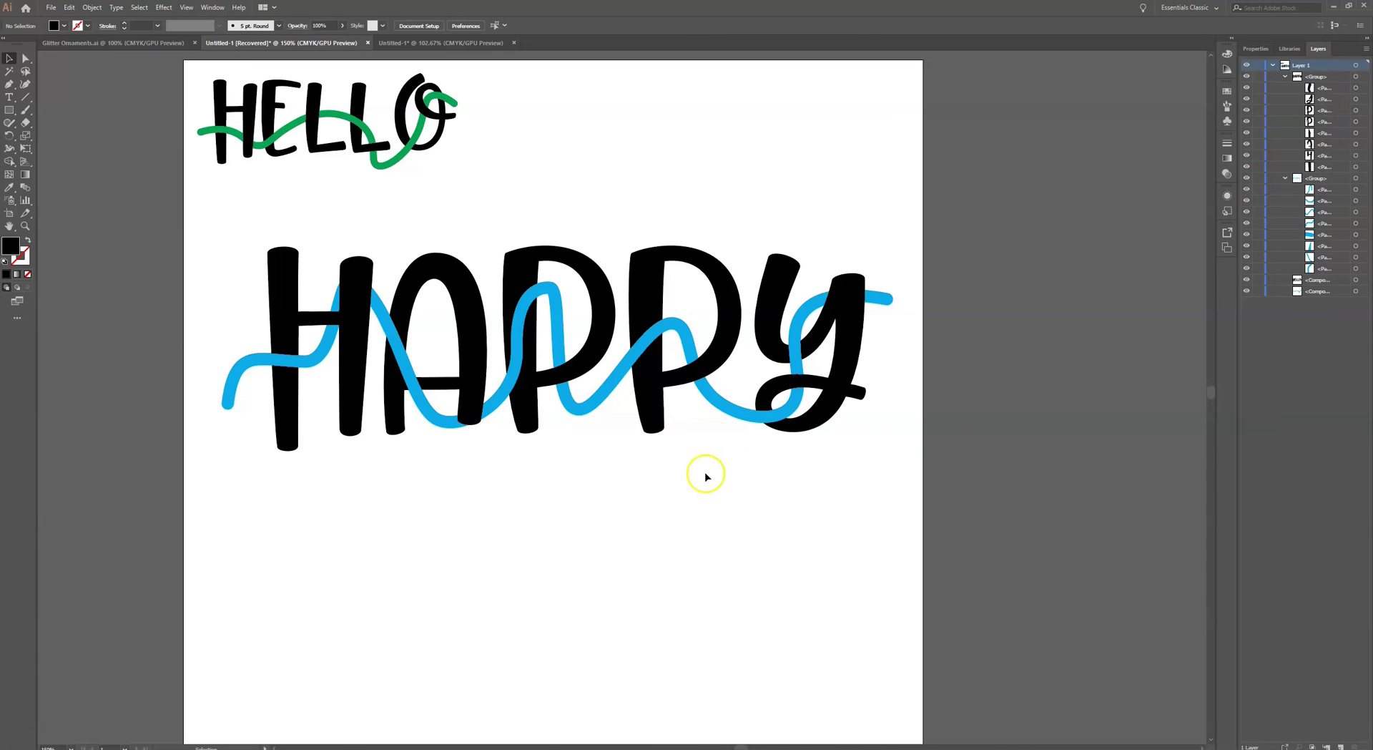
pyautogui.click(658, 286)
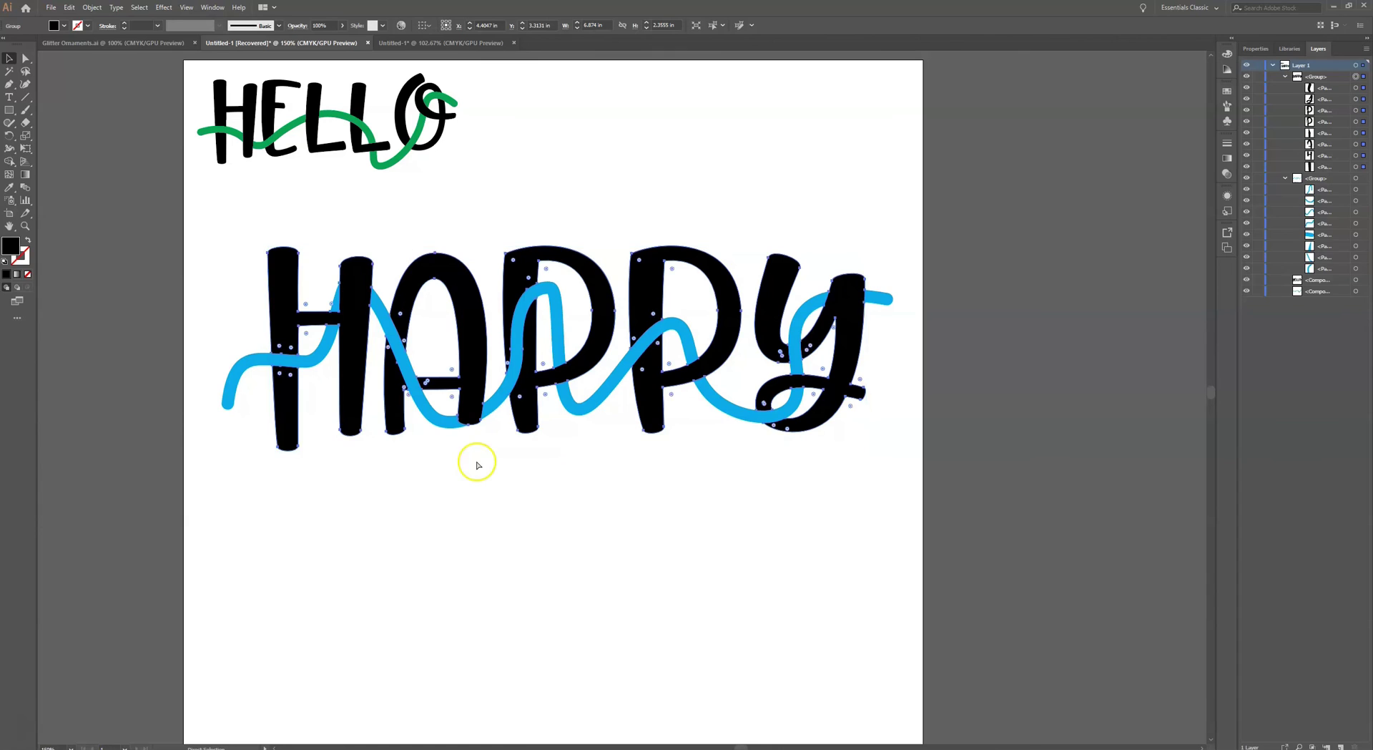
pyautogui.hotkey('ctrl', '8')
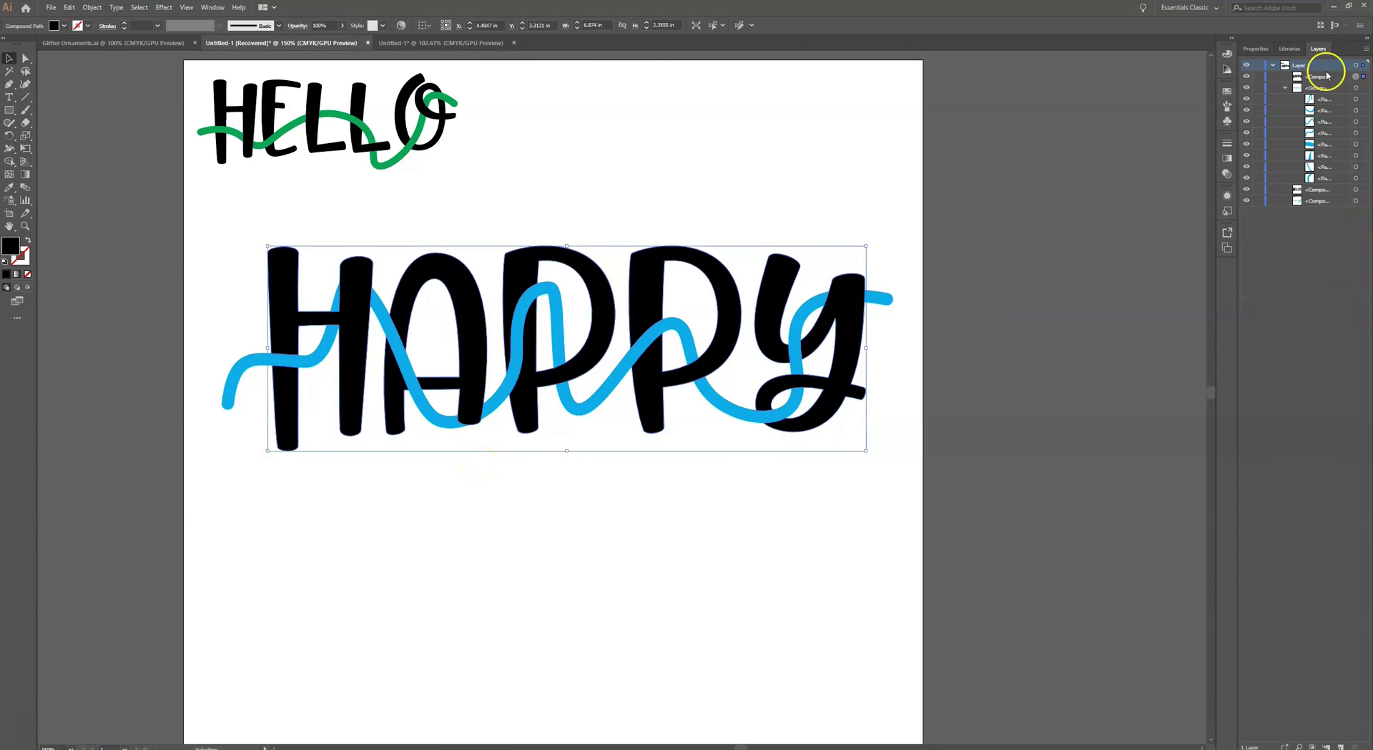
pyautogui.click(673, 327)
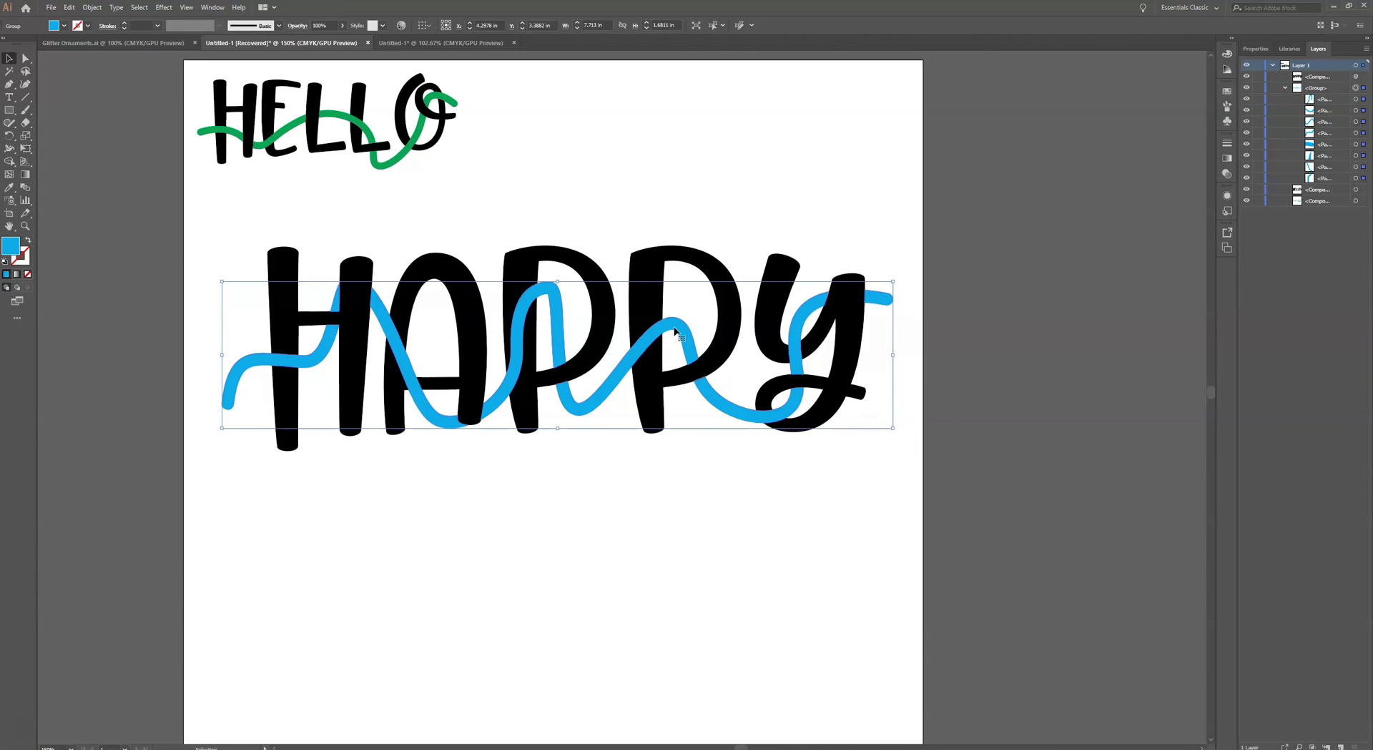
pyautogui.hotkey('ctrl', '8')
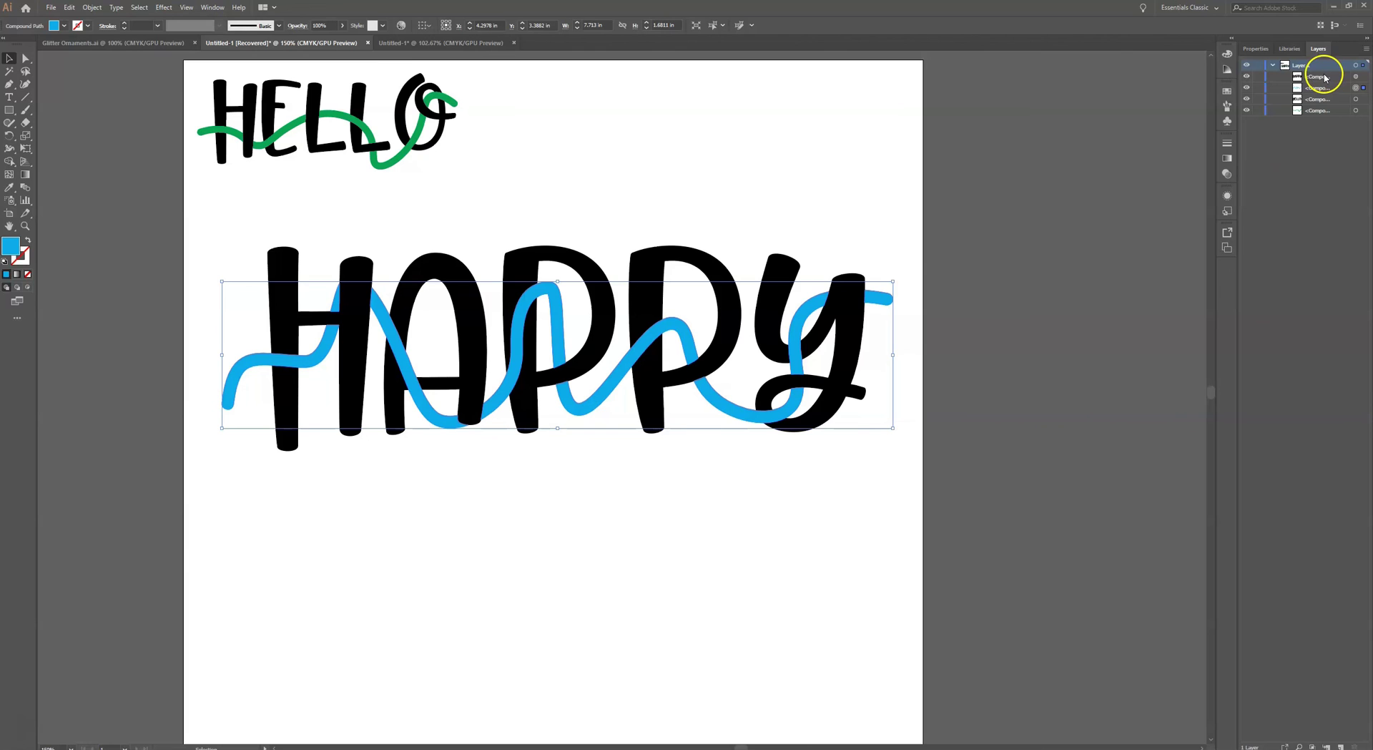
pyautogui.click(553, 516)
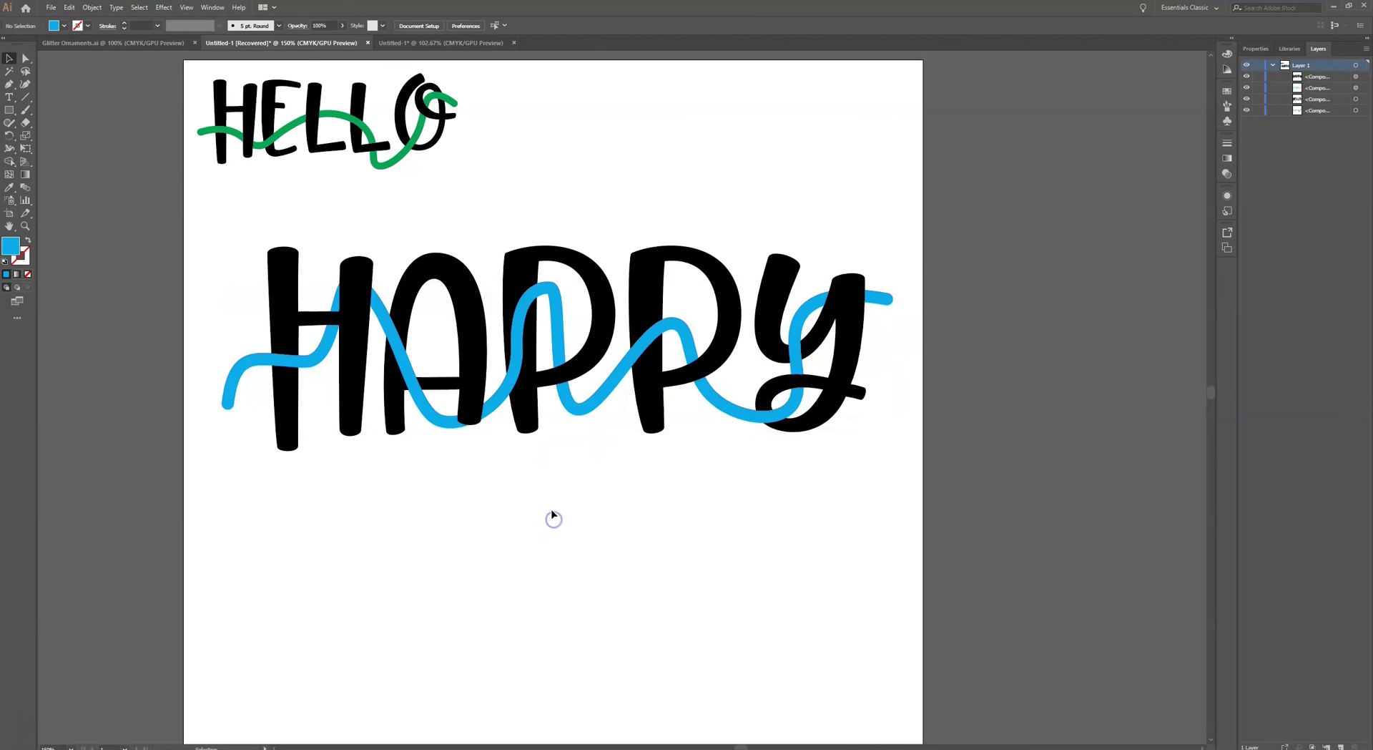
pyautogui.moveTo(552, 293); pyautogui.dragTo(533, 565)
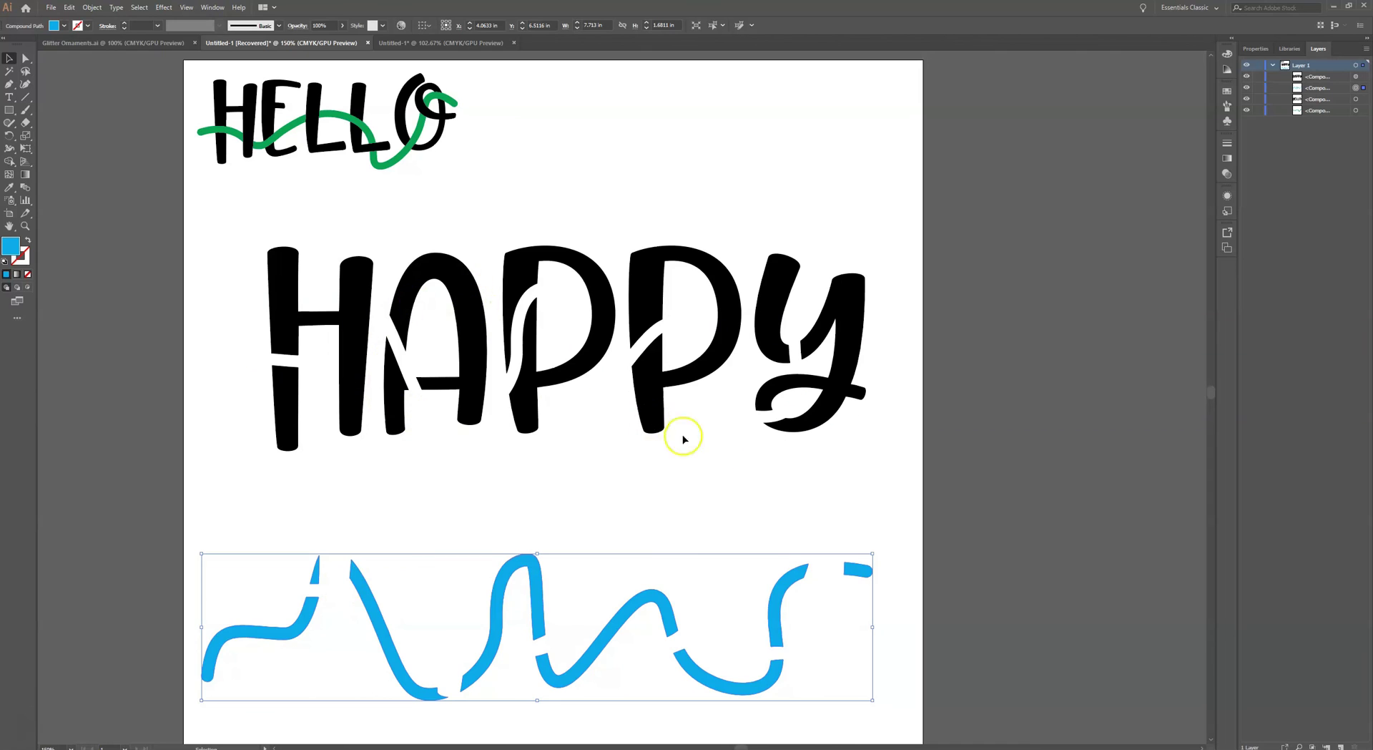
pyautogui.hotkey('ctrl', 'z')
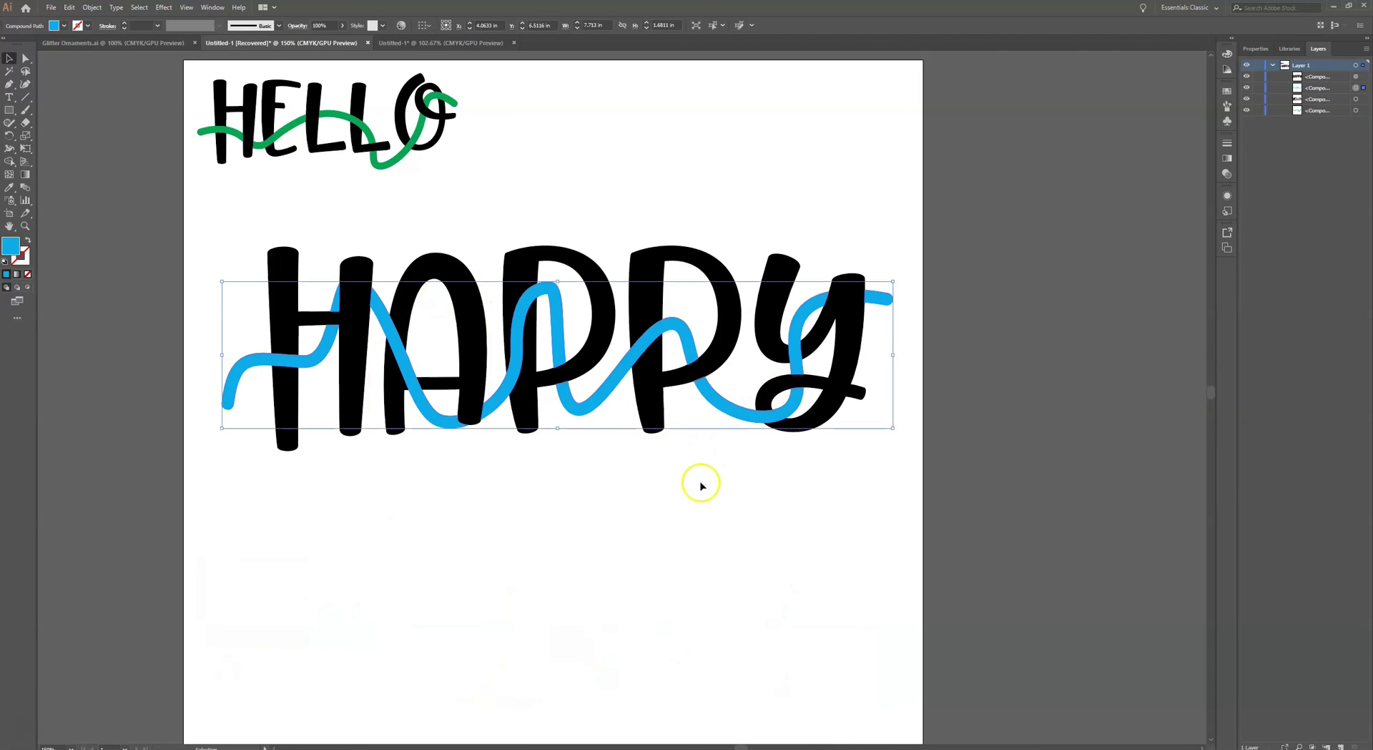
pyautogui.click(610, 526)
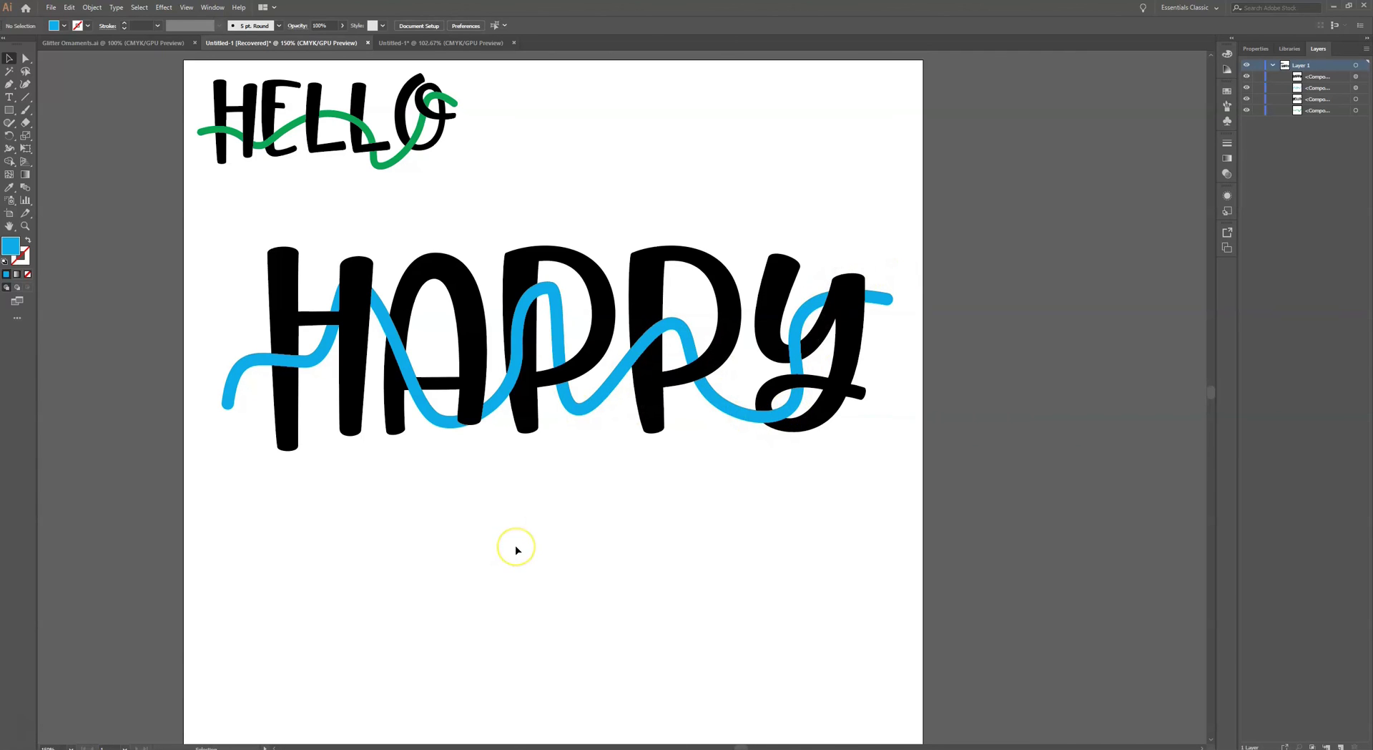
pyautogui.click(260, 634)
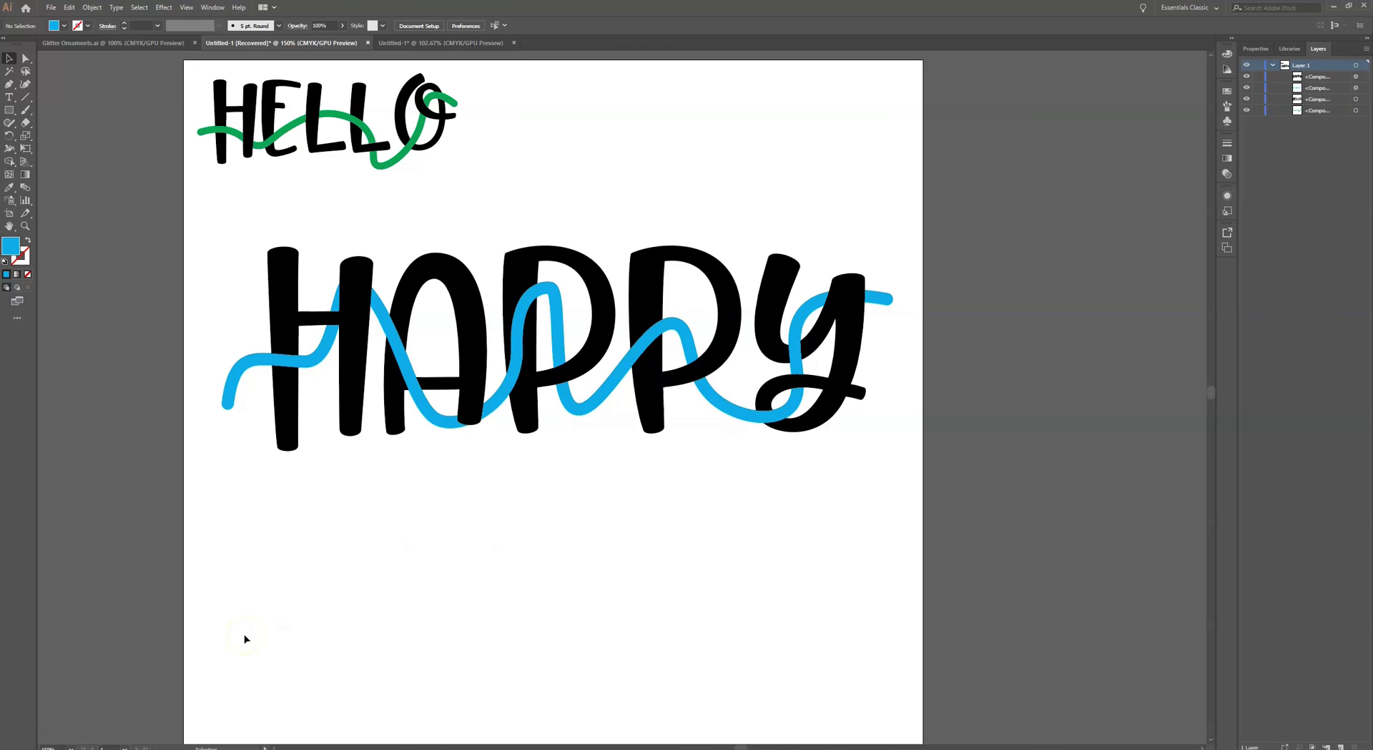